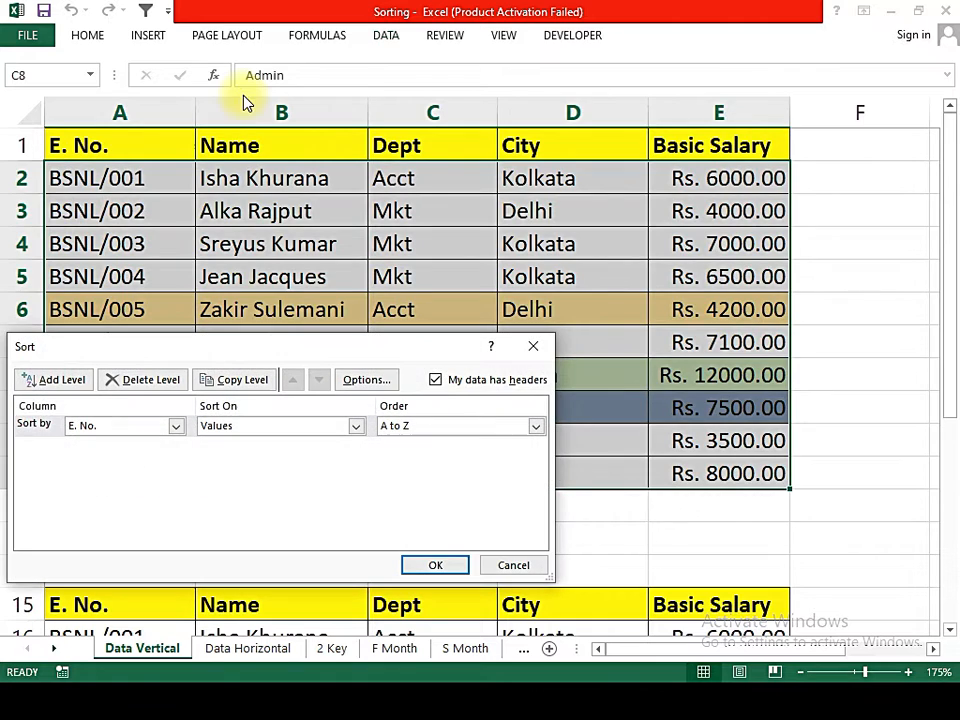
Step: Sort the upper employee table on the Data Vertical sheet by Name values in A to Z order
drag(268, 350, 457, 200)
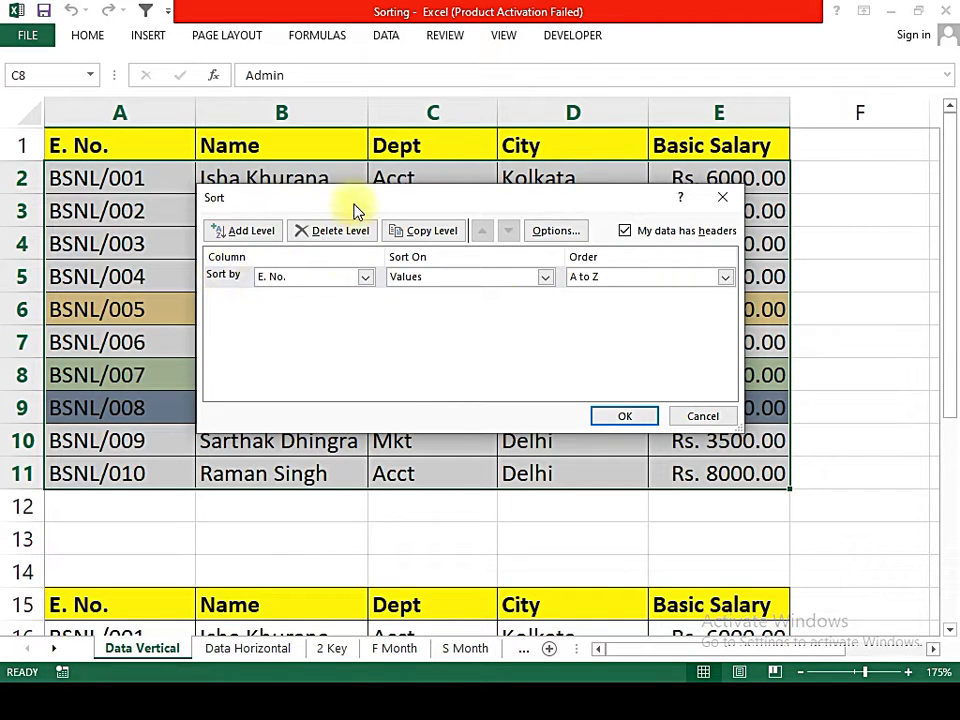
drag(355, 208, 446, 236)
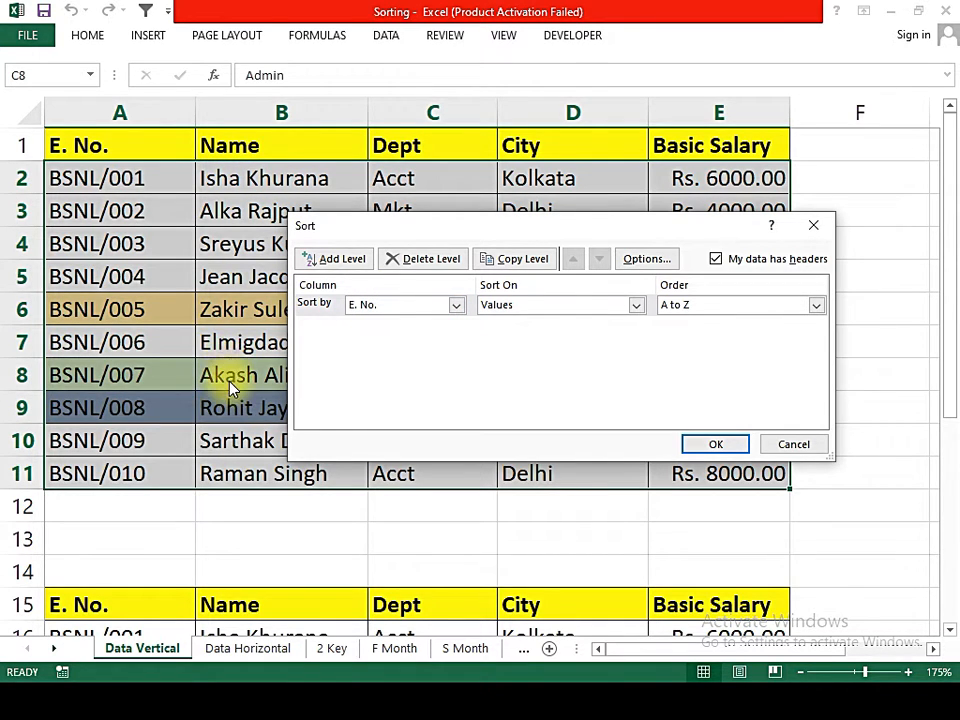
click(698, 314)
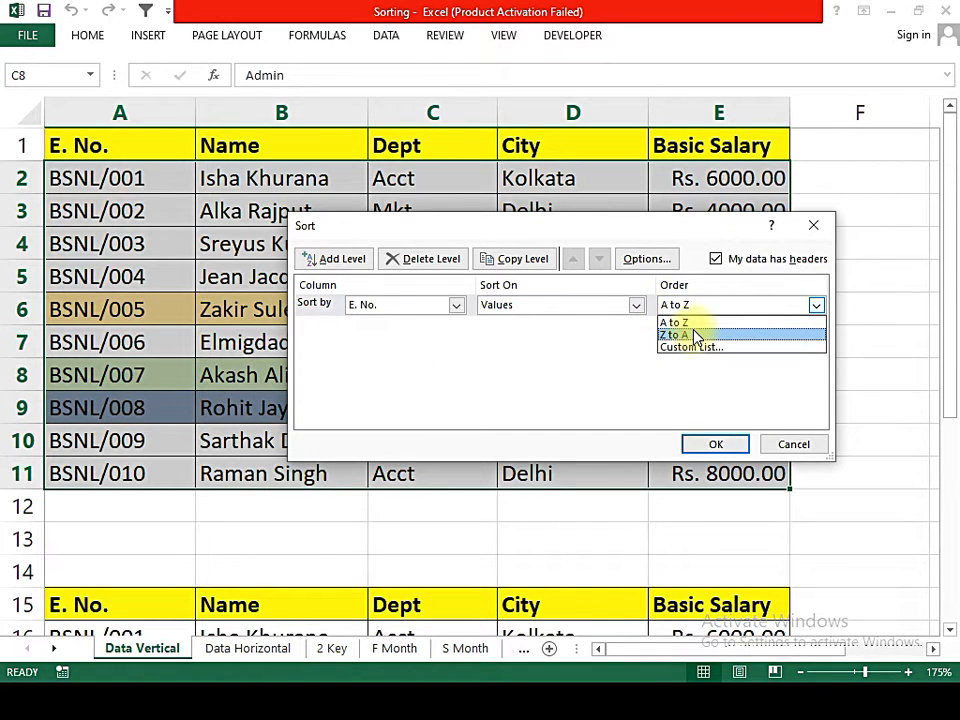
click(690, 322)
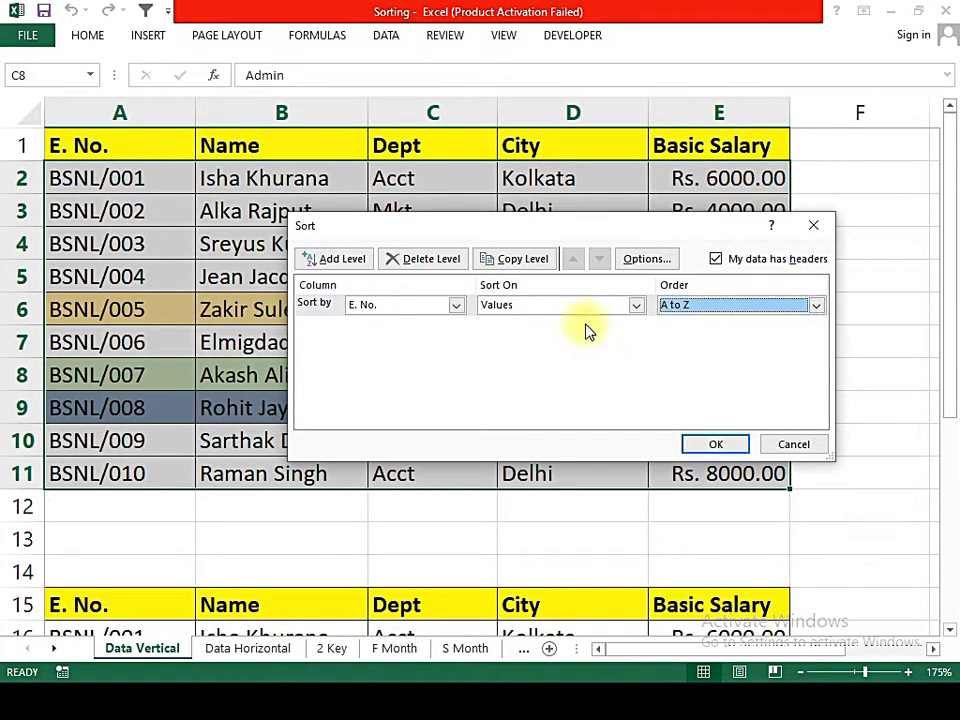
click(457, 306)
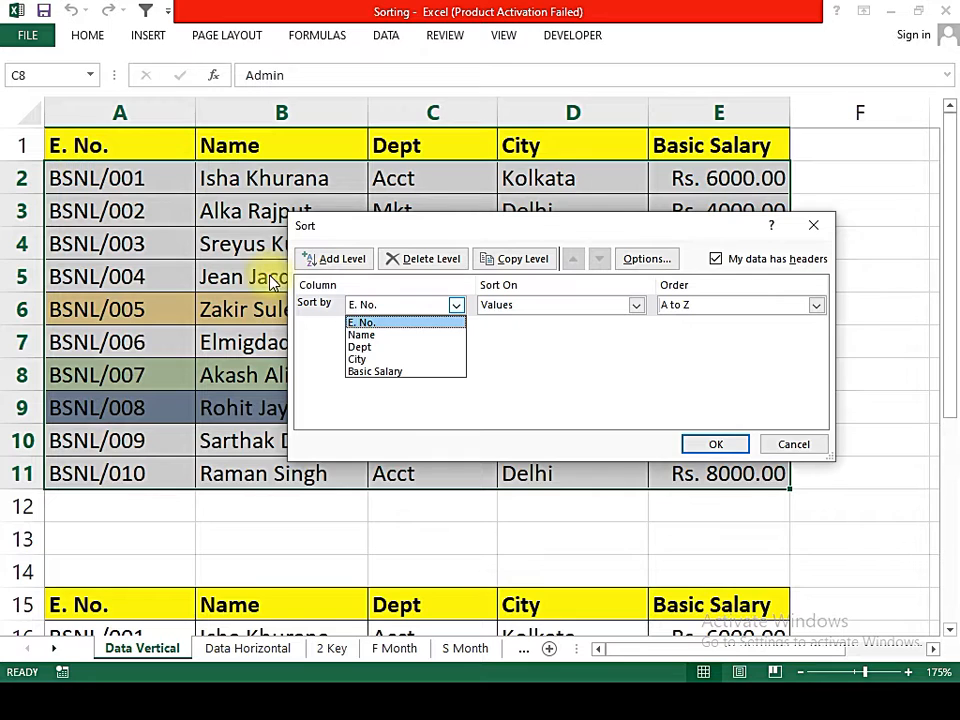
click(386, 337)
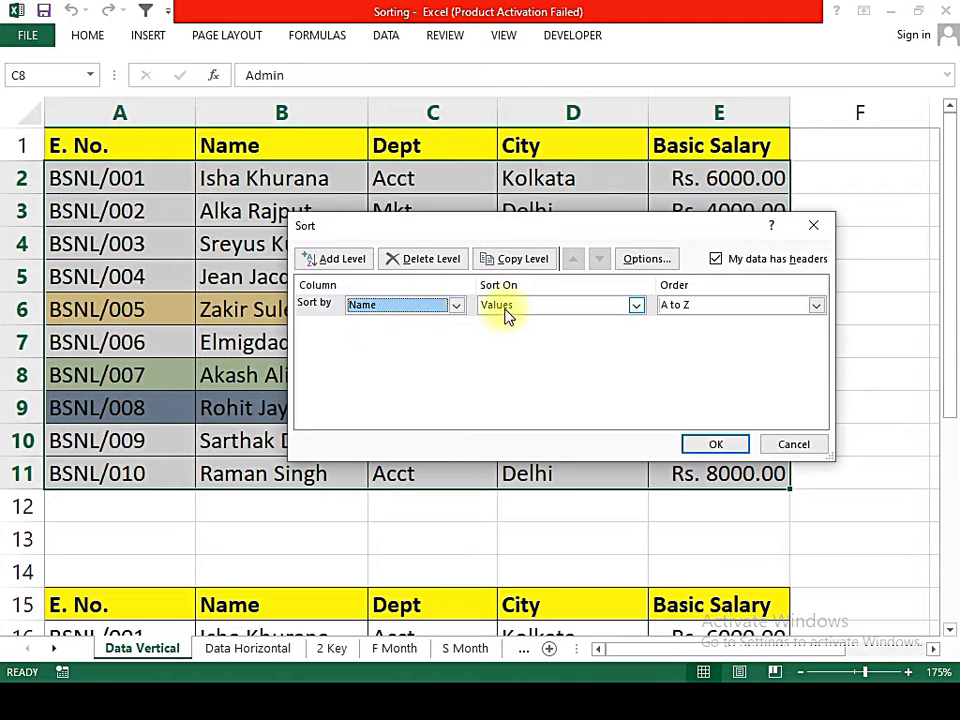
click(715, 445)
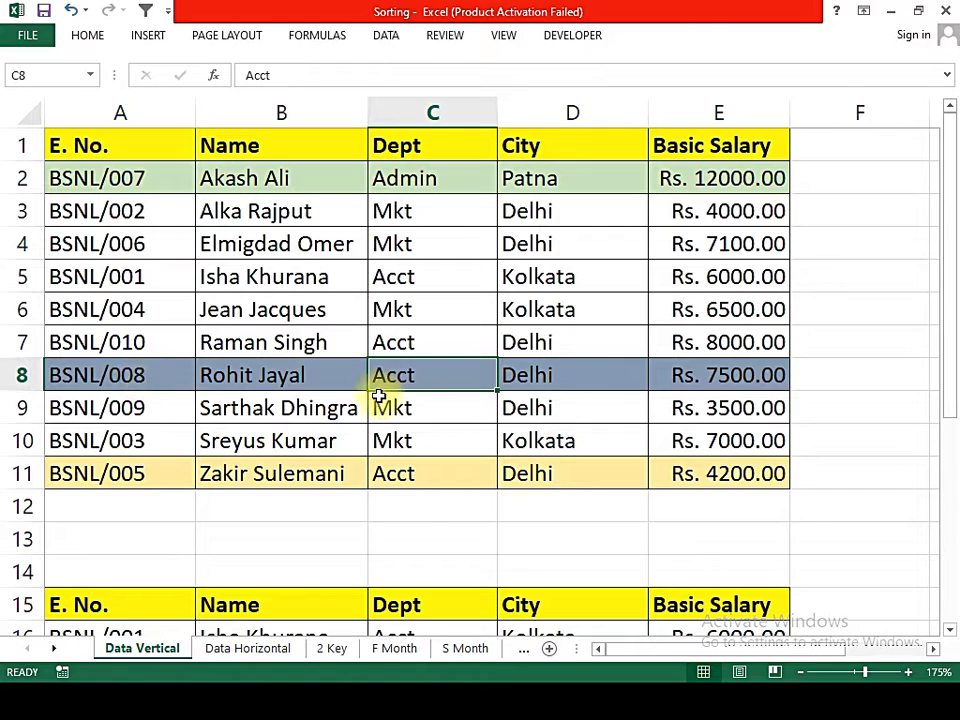
scroll(378, 395, down, 4)
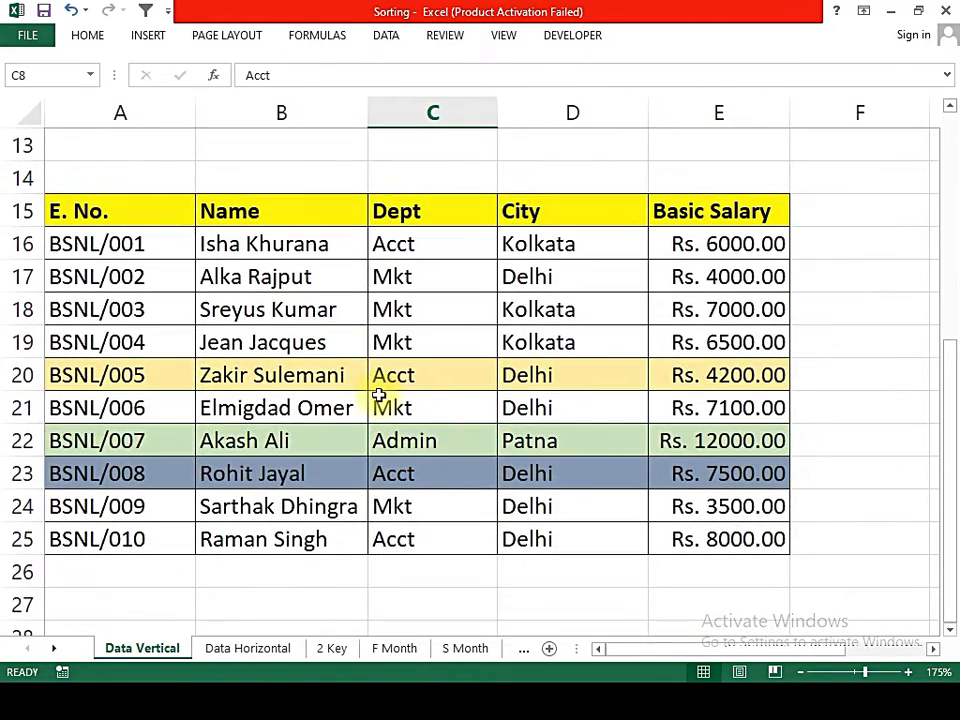
scroll(378, 399, up, 4)
Step: Sort the upper employee table by Dept values in A to Z order
click(252, 199)
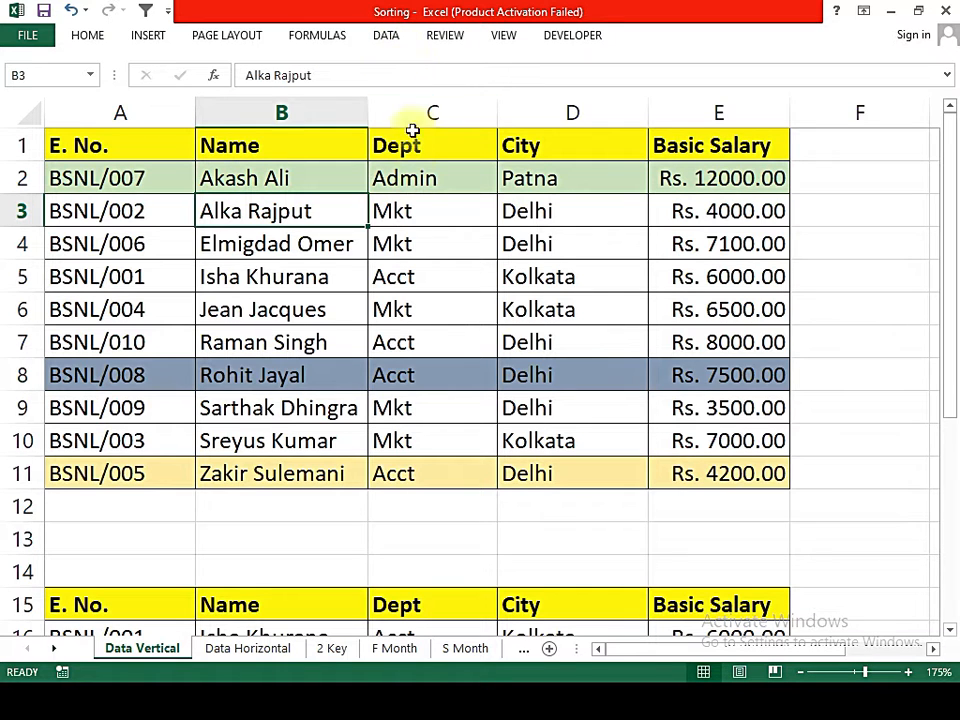
click(386, 37)
click(249, 84)
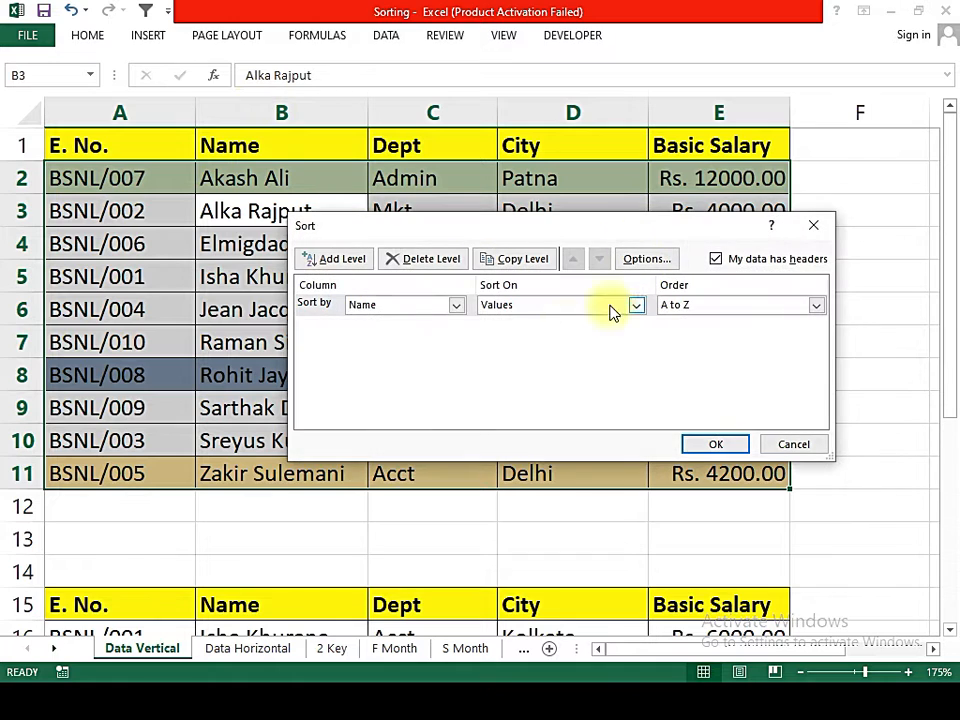
click(457, 307)
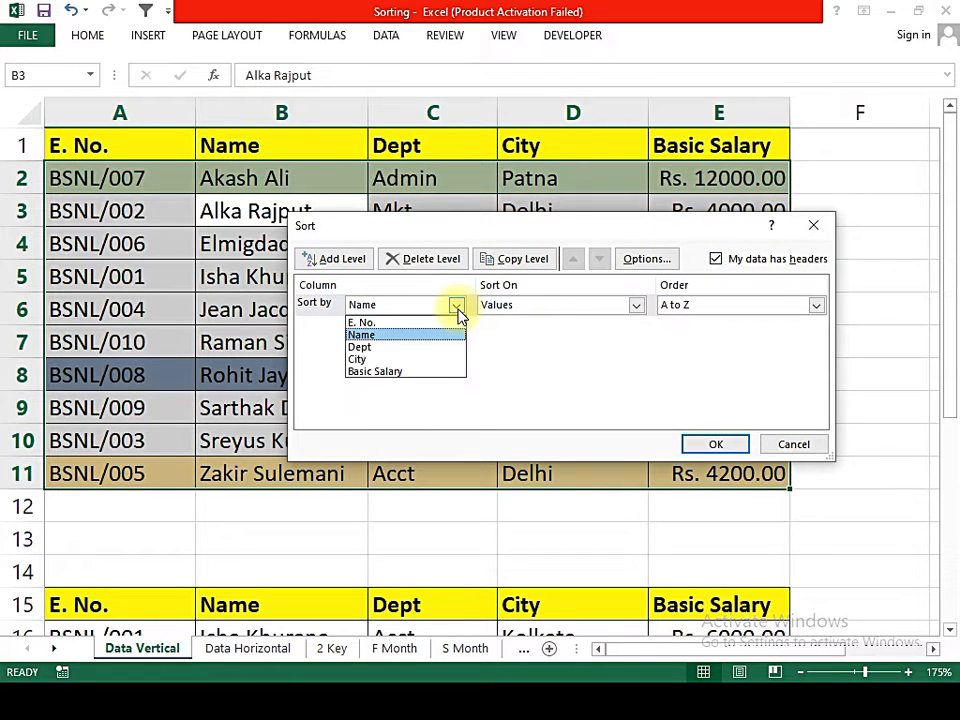
click(393, 347)
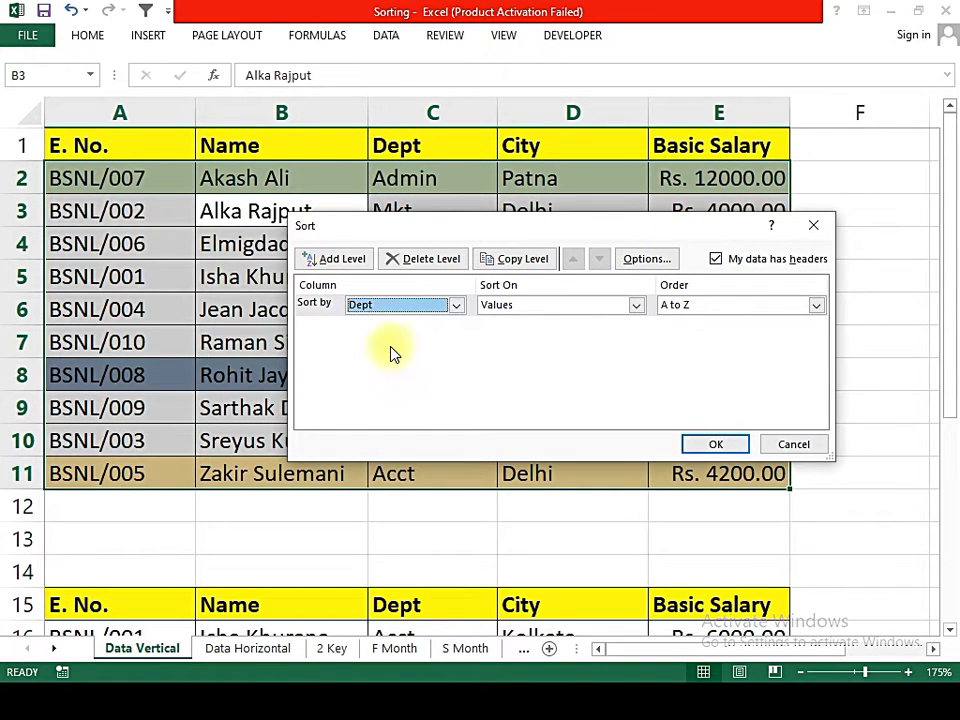
click(697, 444)
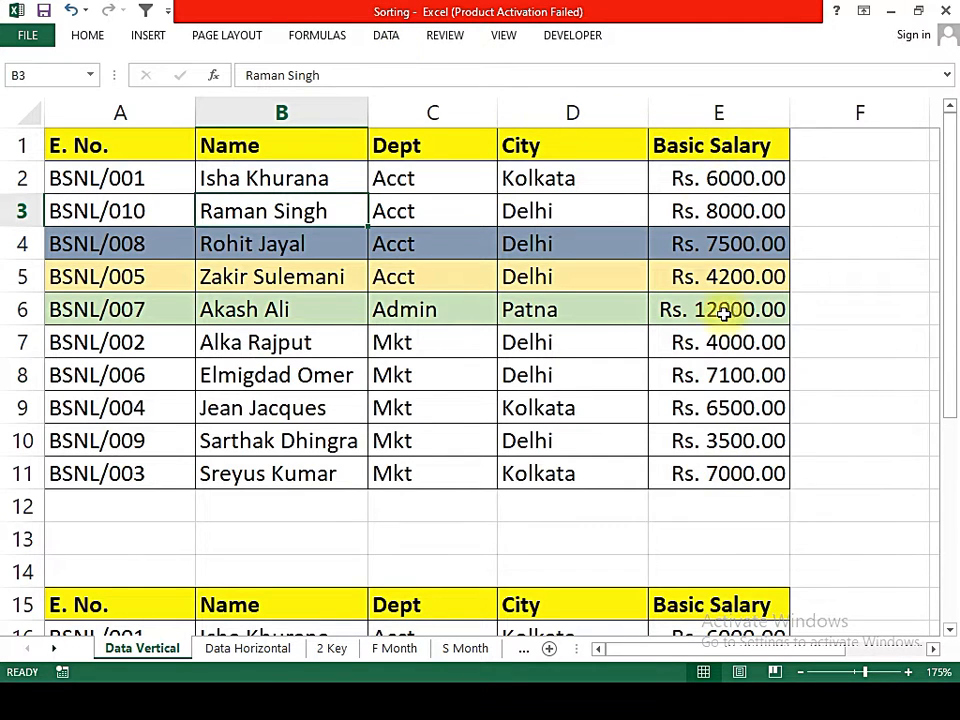
Step: Sort the upper employee table by Basic Salary from largest to smallest and compare it with the reference table below
click(390, 37)
click(244, 92)
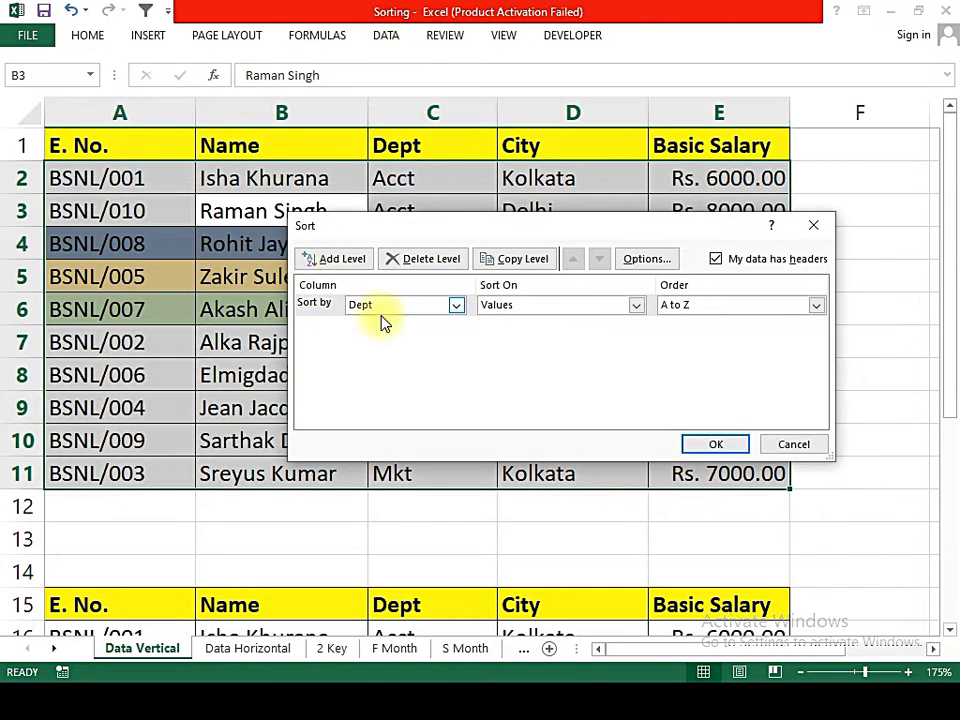
click(395, 313)
click(390, 373)
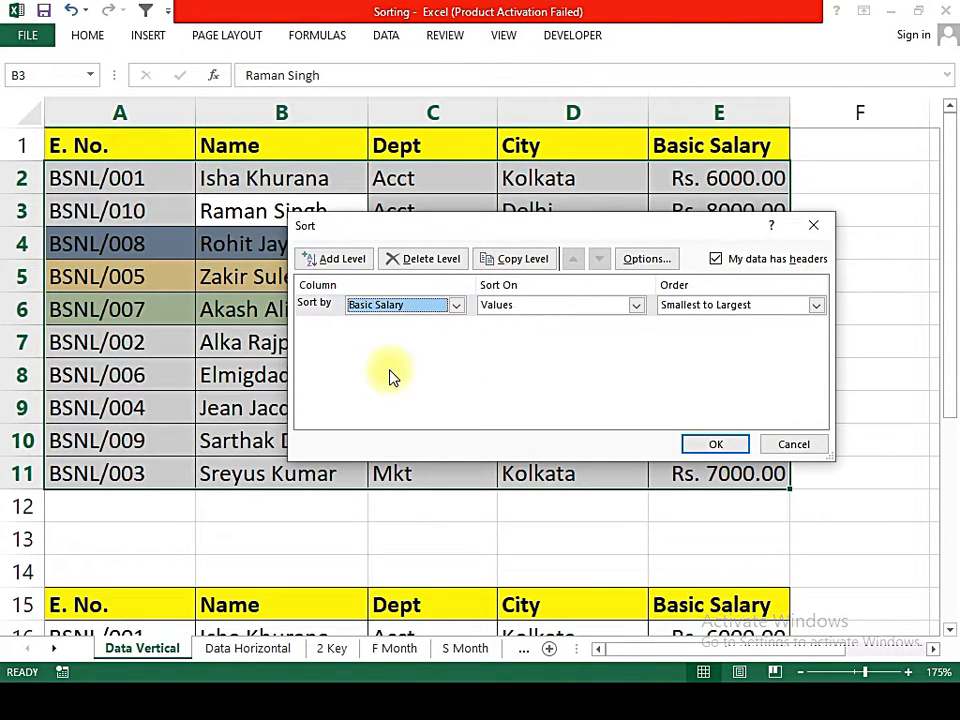
click(675, 313)
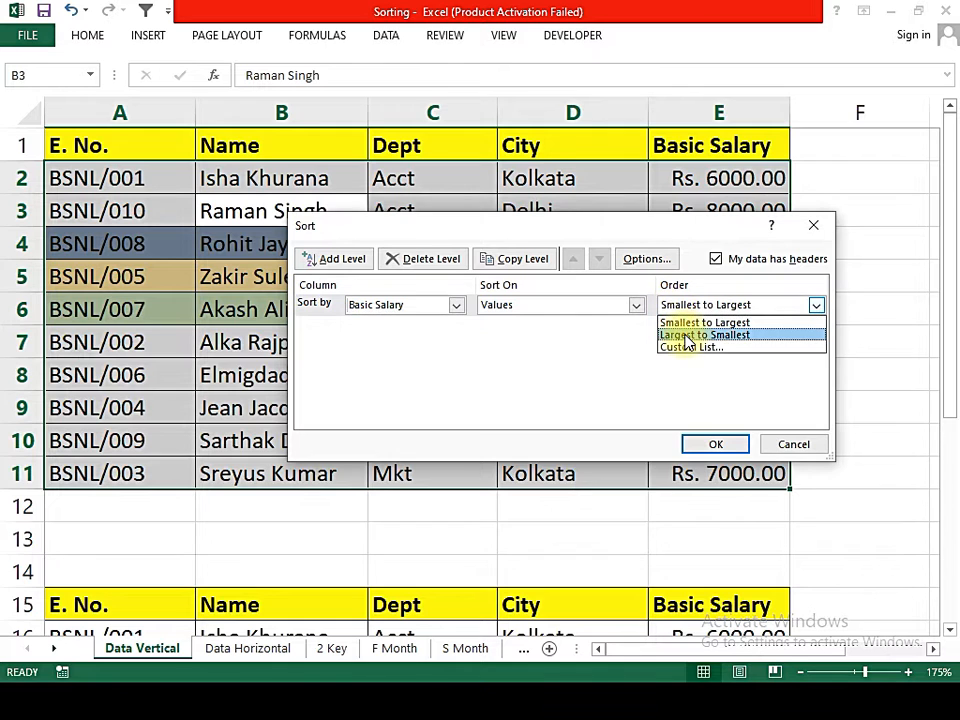
click(686, 334)
click(712, 443)
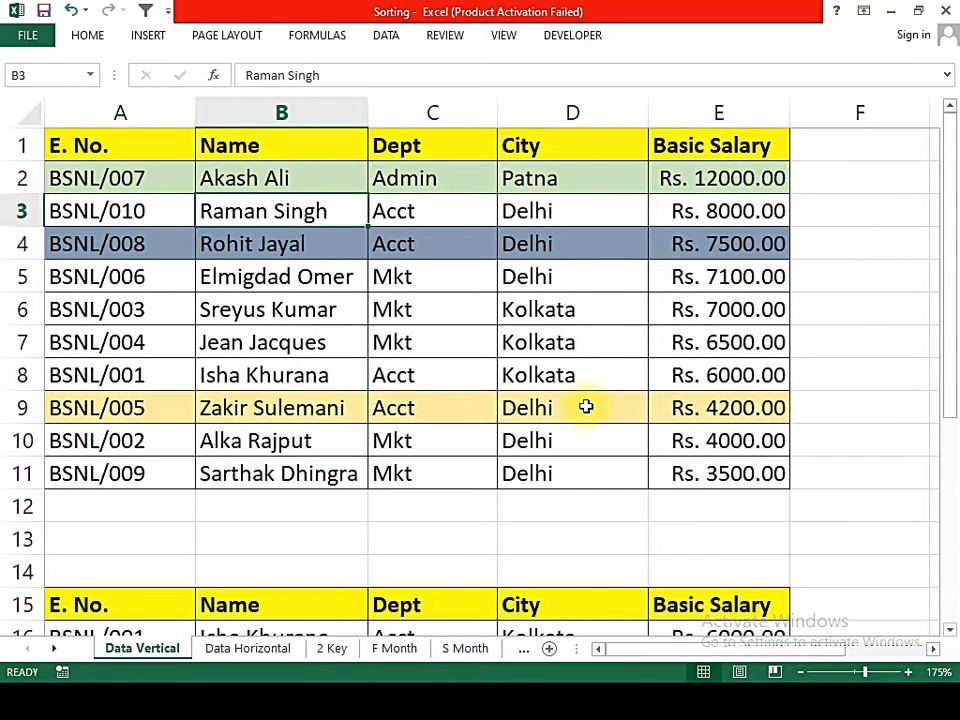
scroll(586, 406, down, 4)
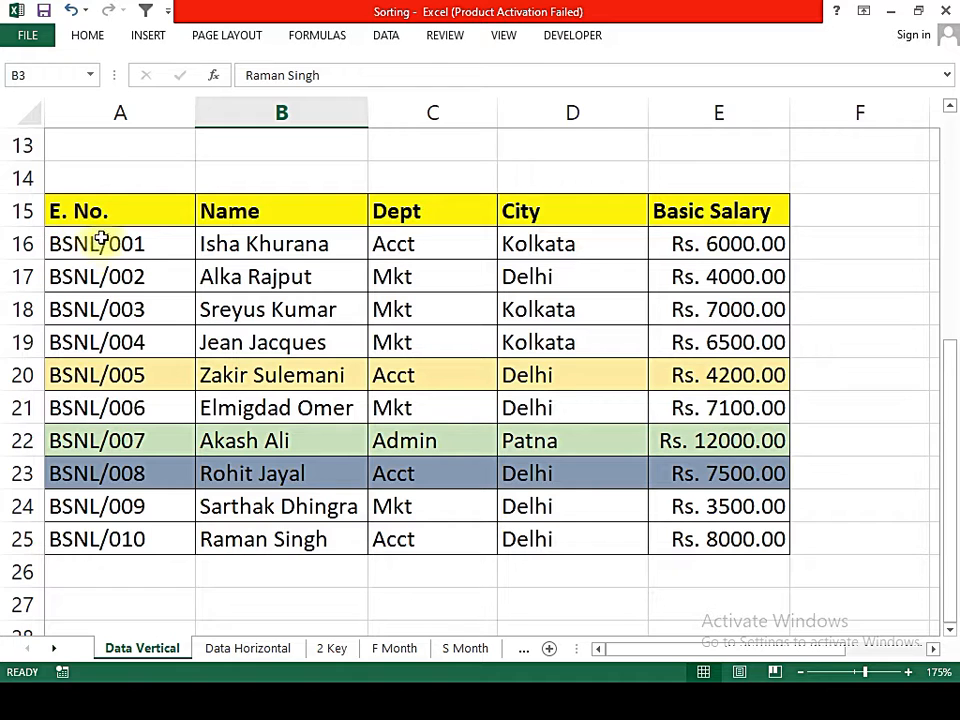
scroll(320, 448, up, 4)
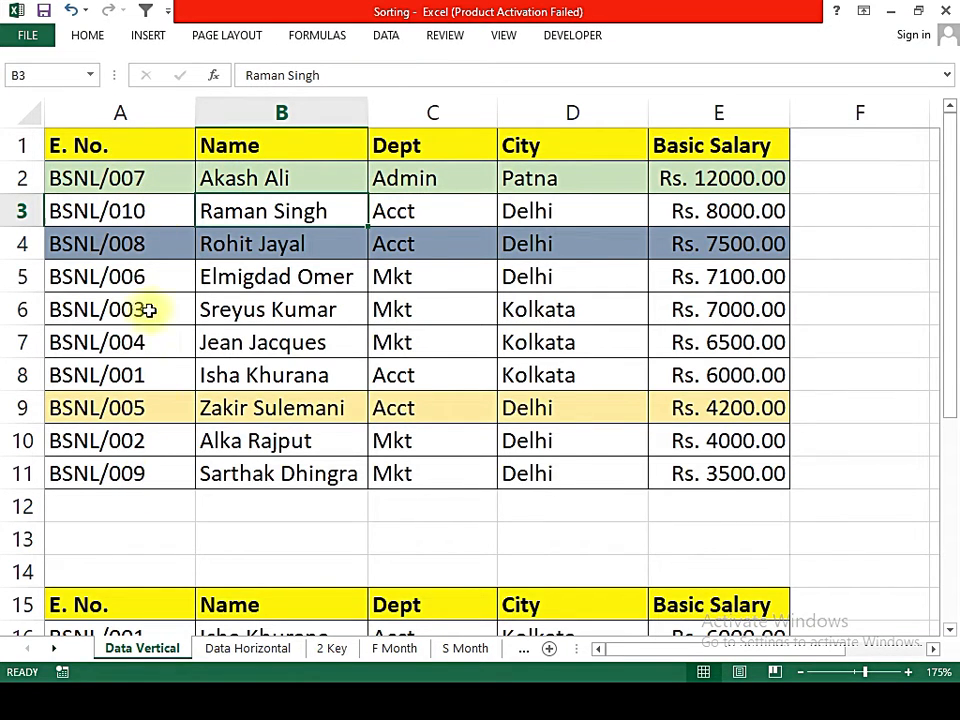
Step: Sort the upper employee table by E. No. values in A to Z order
click(390, 36)
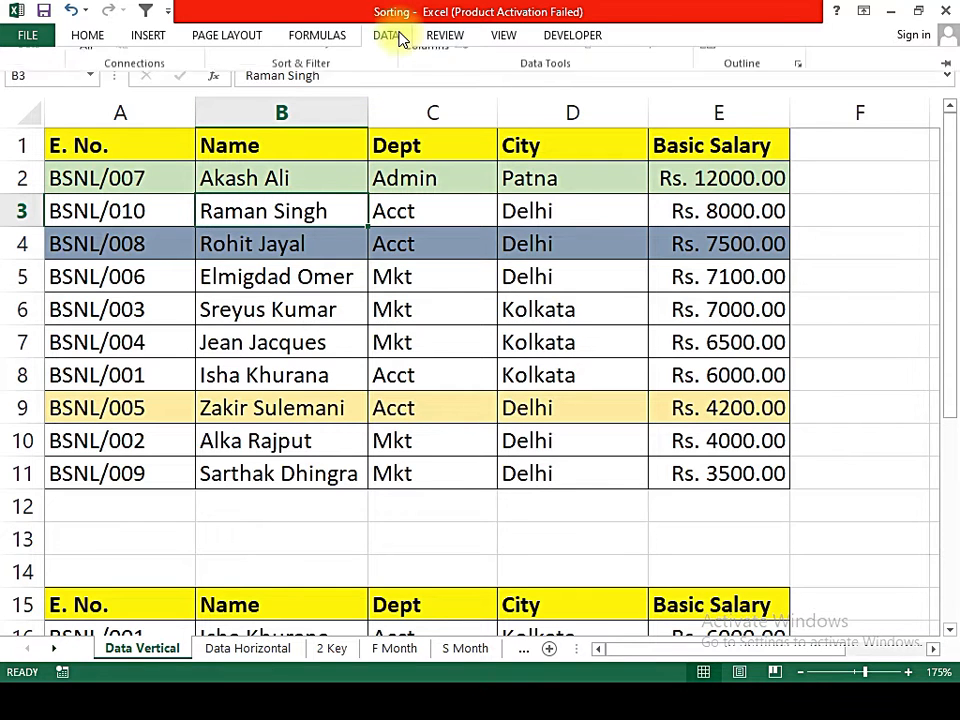
click(250, 88)
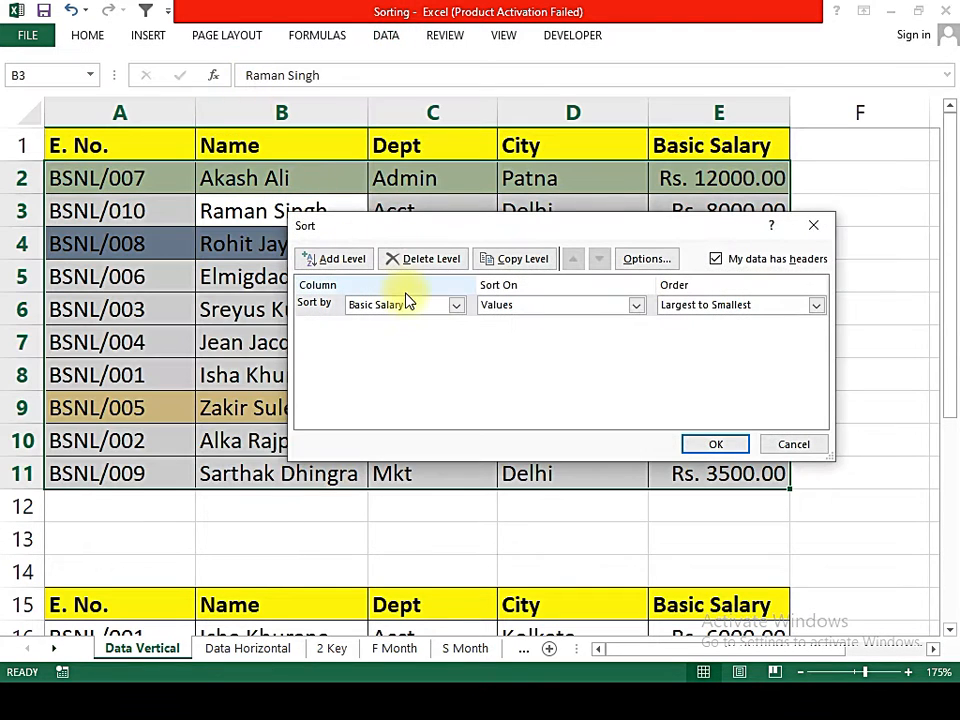
click(410, 305)
click(388, 322)
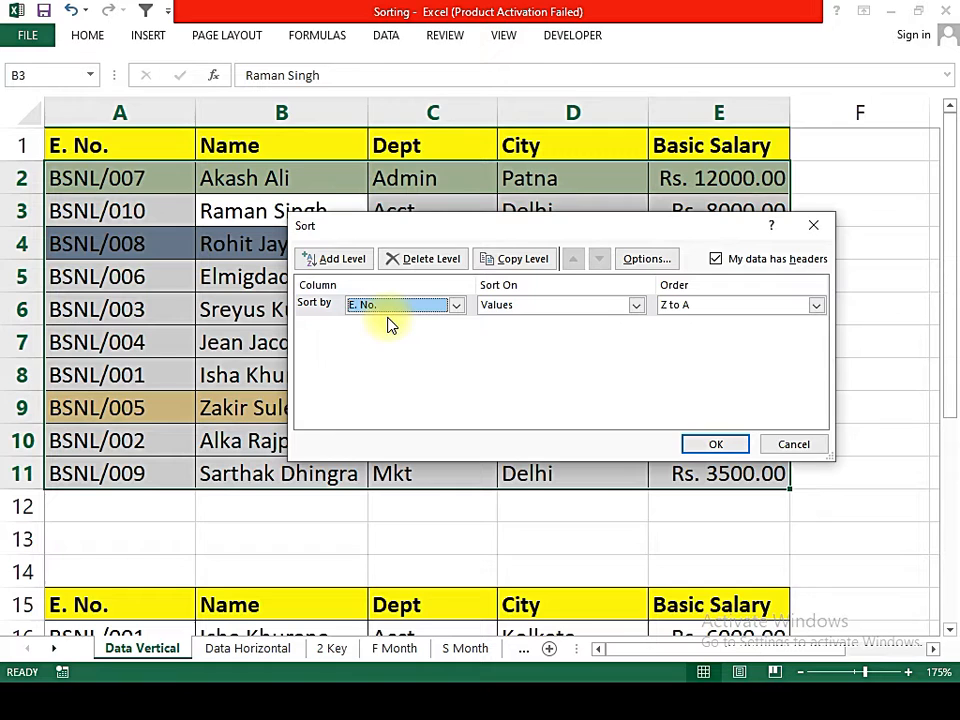
click(675, 306)
click(672, 334)
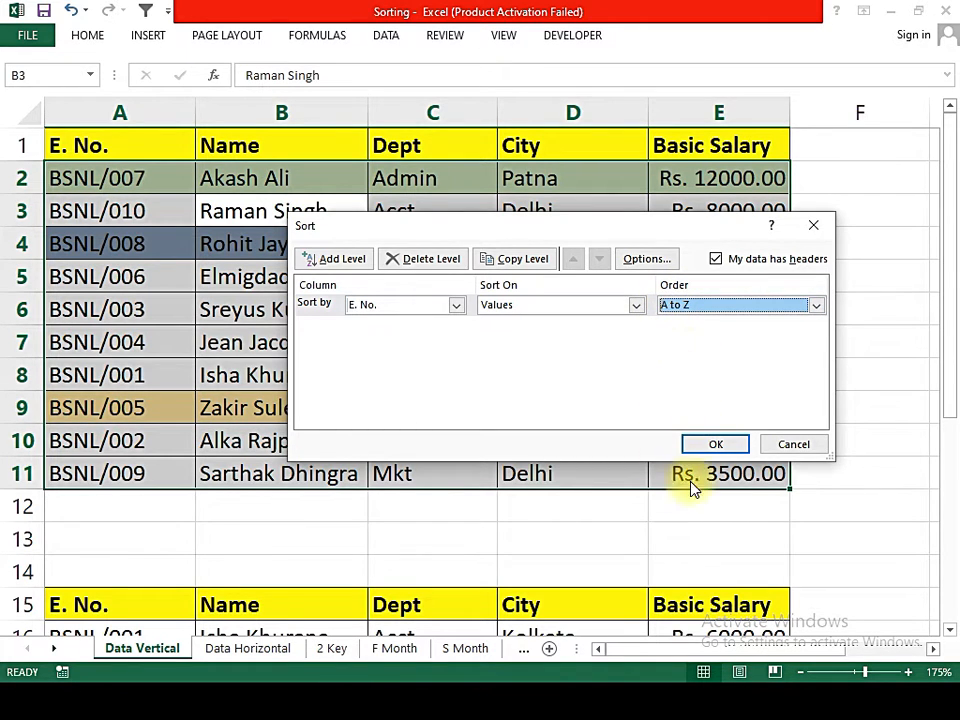
click(733, 308)
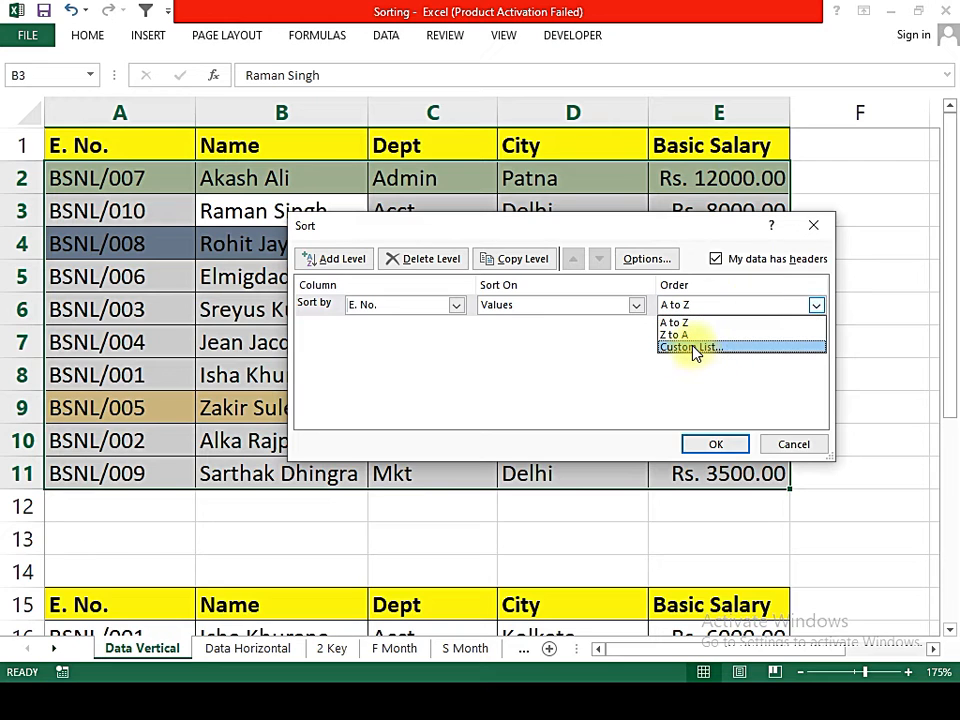
click(700, 320)
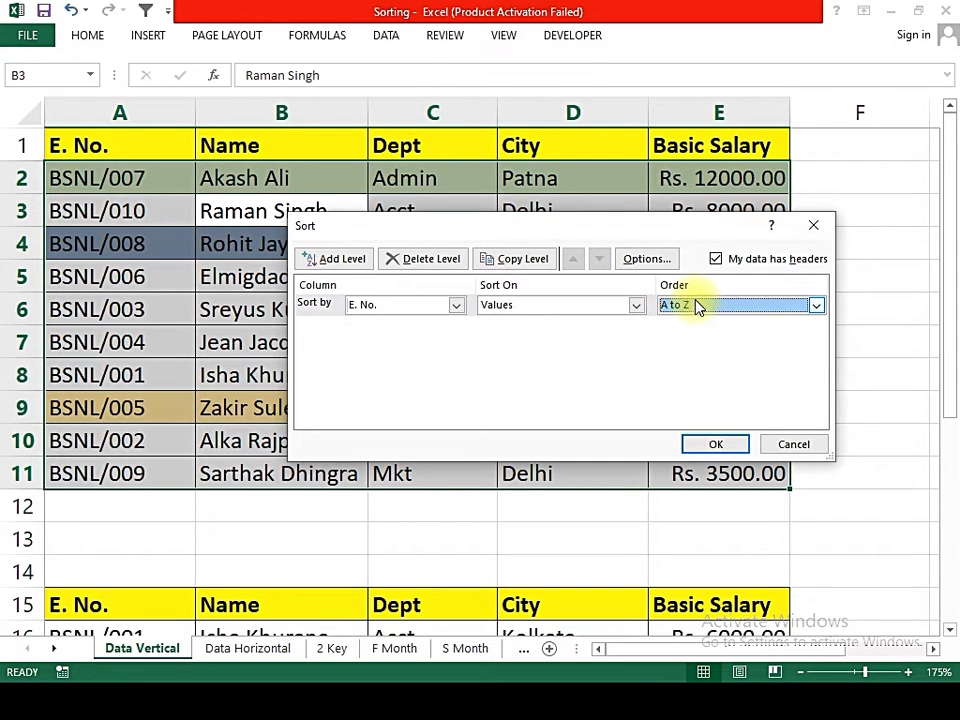
click(718, 446)
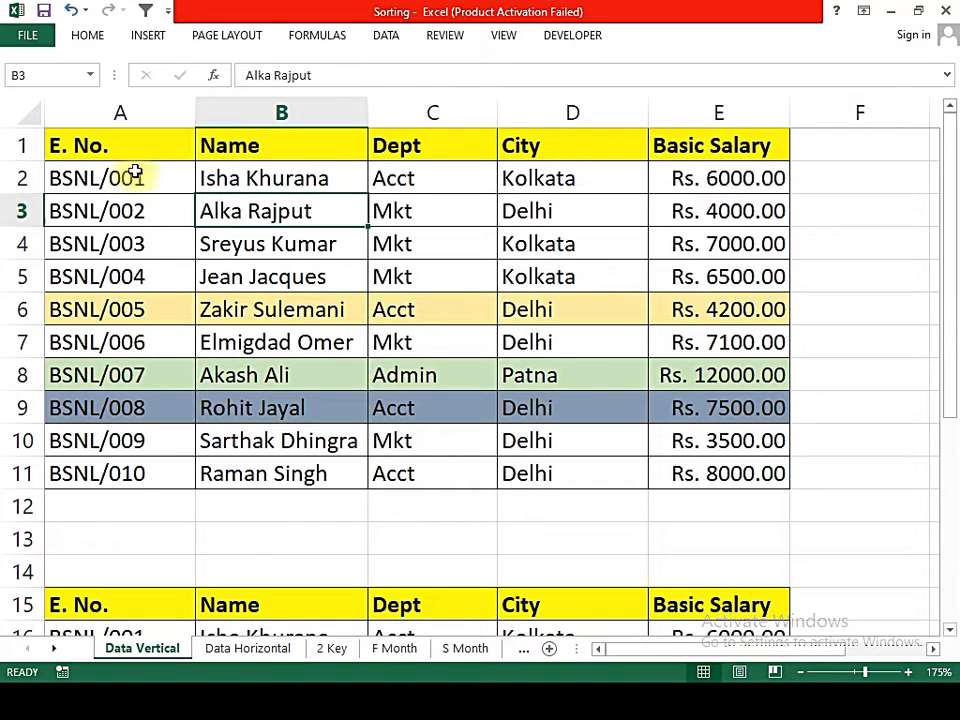
drag(85, 281, 696, 272)
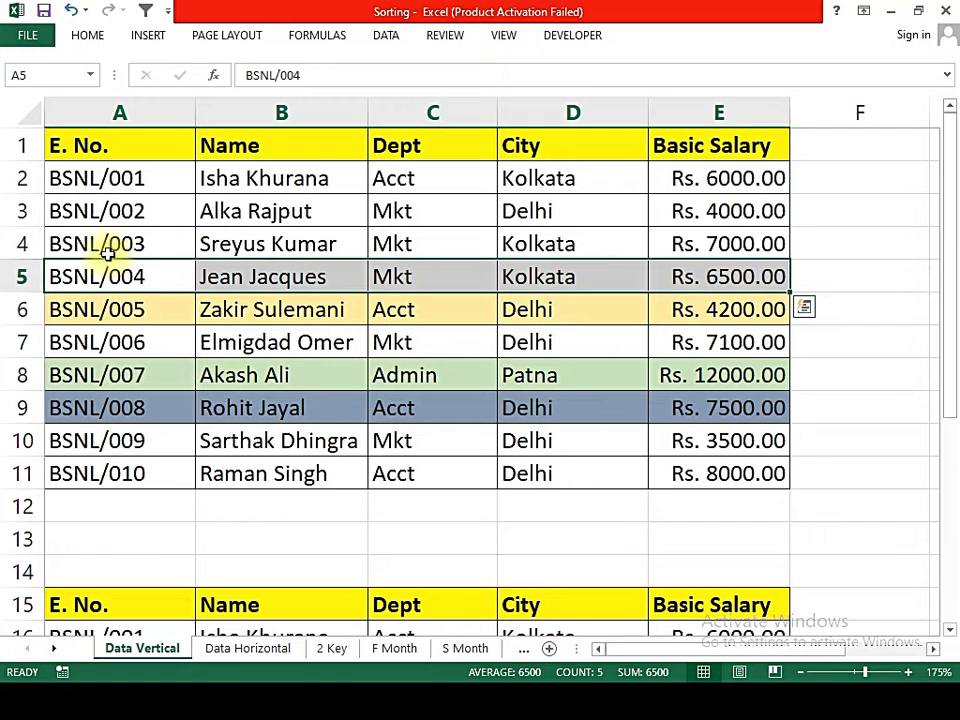
drag(107, 246, 702, 245)
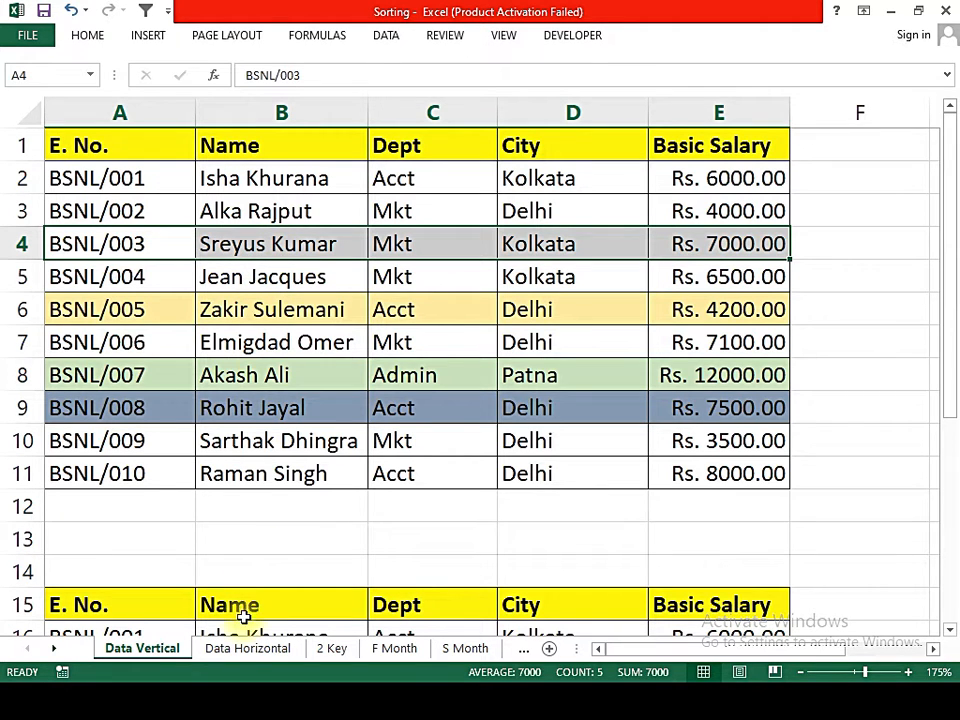
Step: On the Data Horizontal sheet, select only the employee data in B1:I5, leaving out the field labels in column A
click(243, 650)
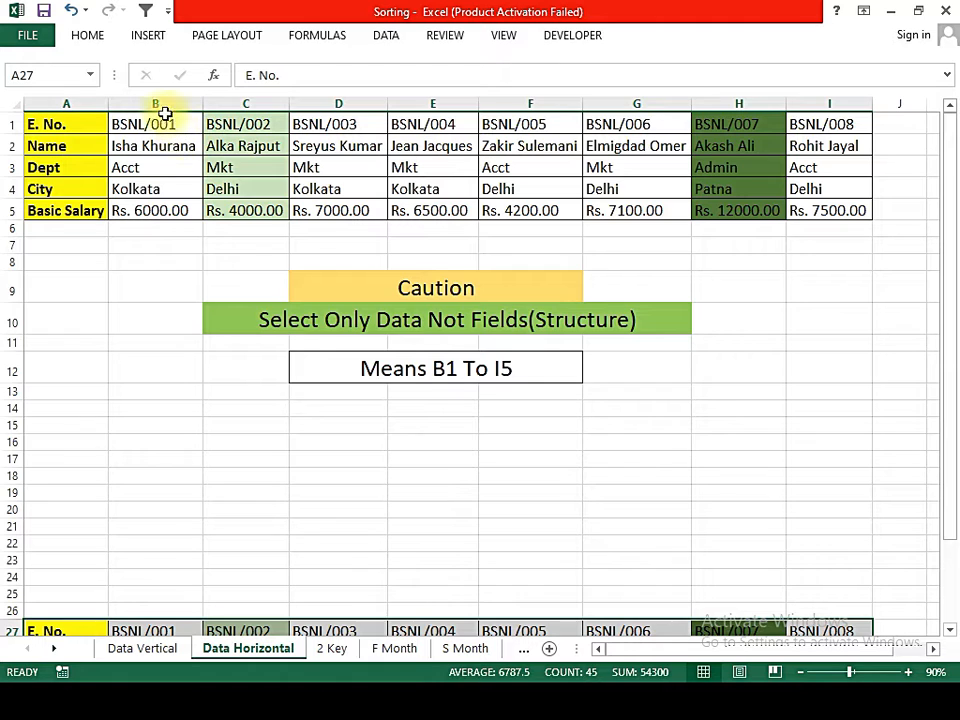
drag(64, 123, 107, 208)
click(103, 281)
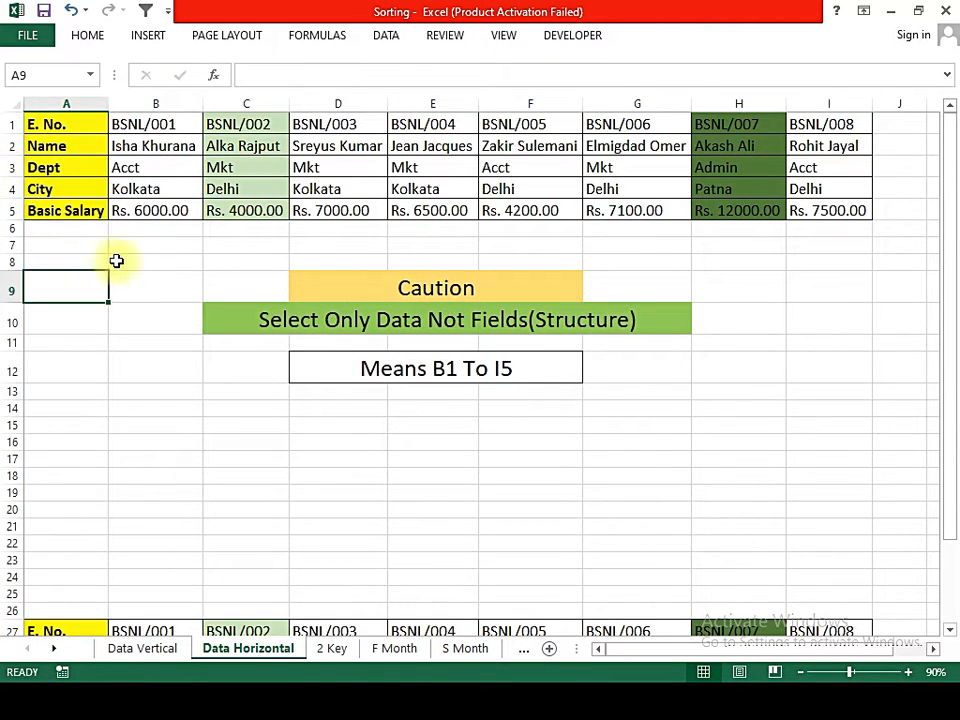
drag(133, 124, 814, 199)
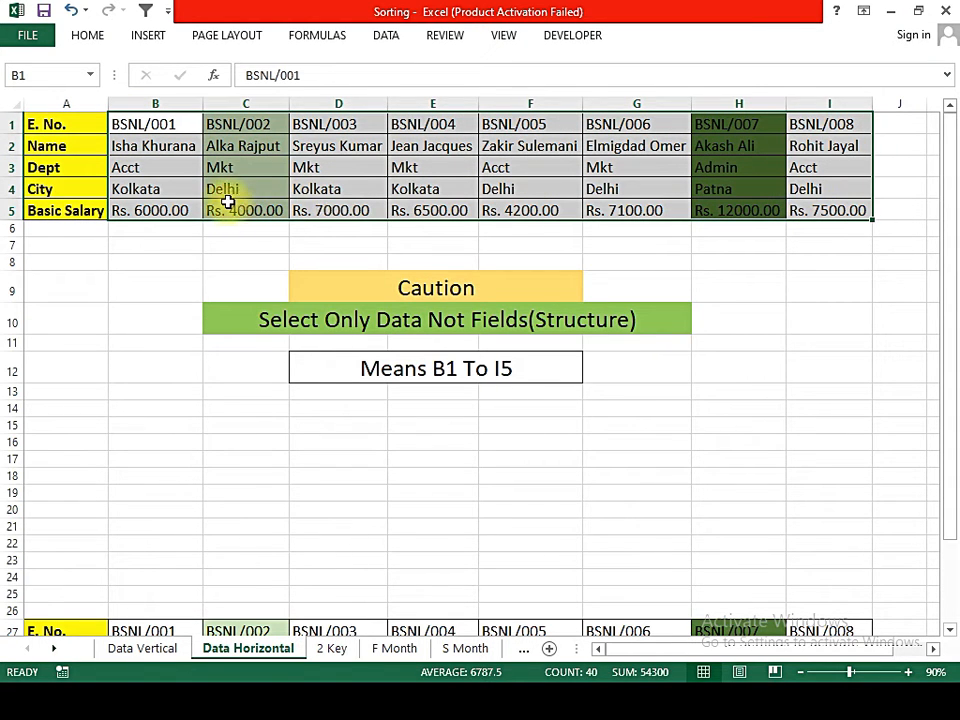
Step: Start a custom sort of the selected employee data and set its orientation to Sort left to right
click(375, 37)
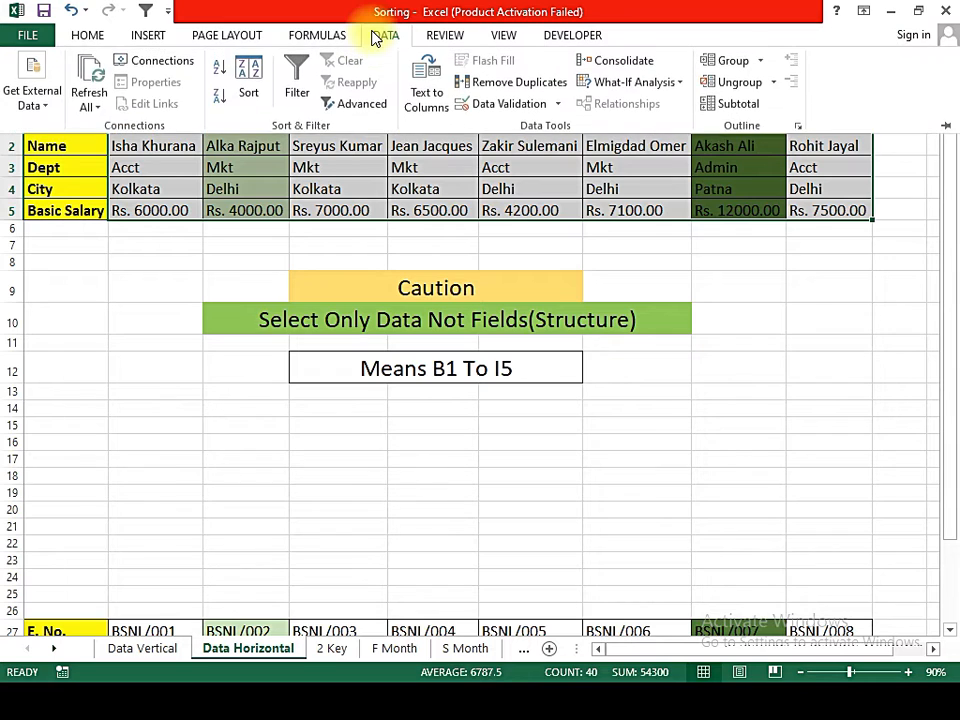
click(251, 90)
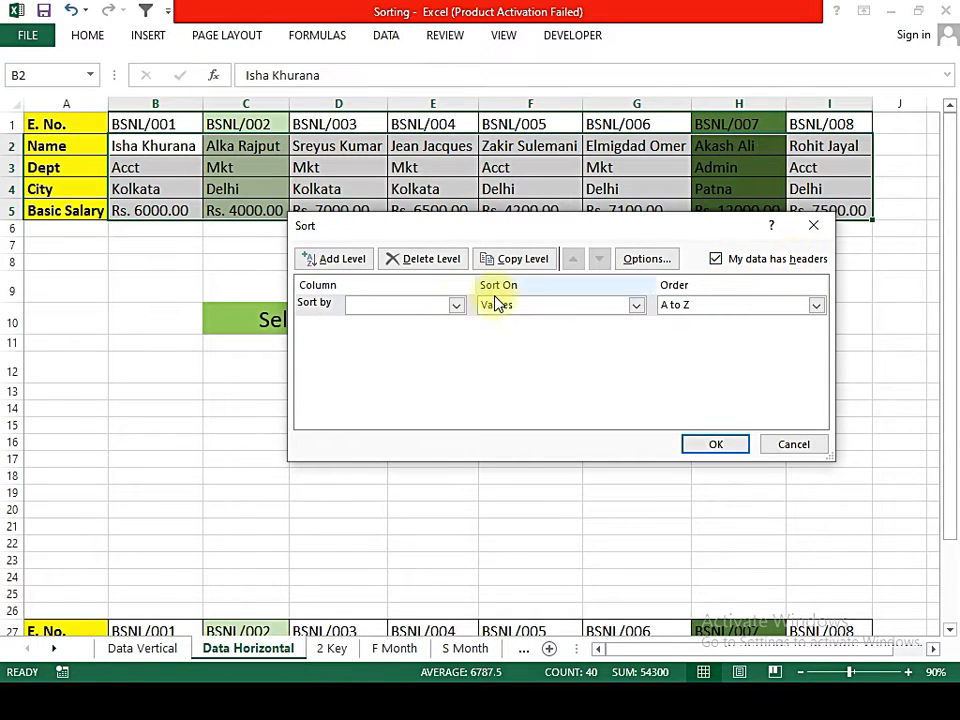
click(456, 306)
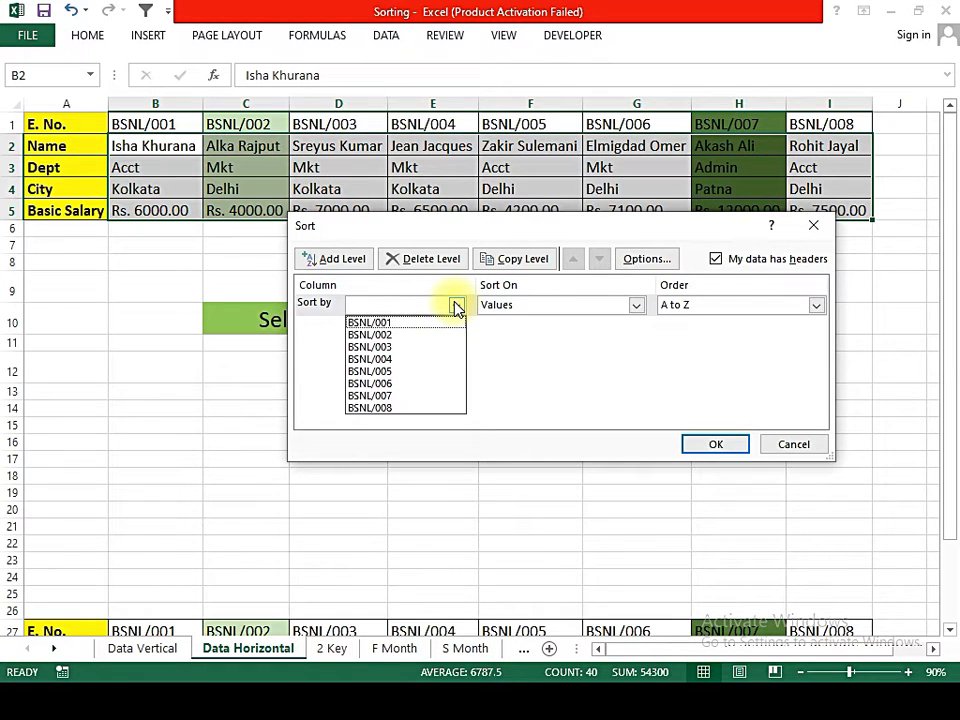
click(456, 306)
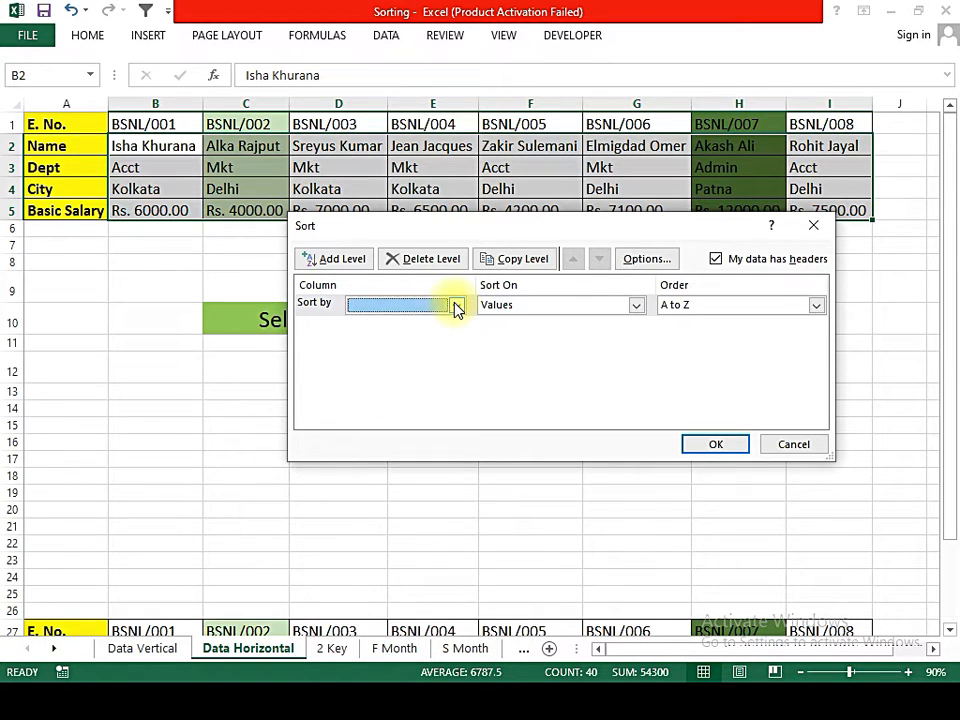
click(646, 262)
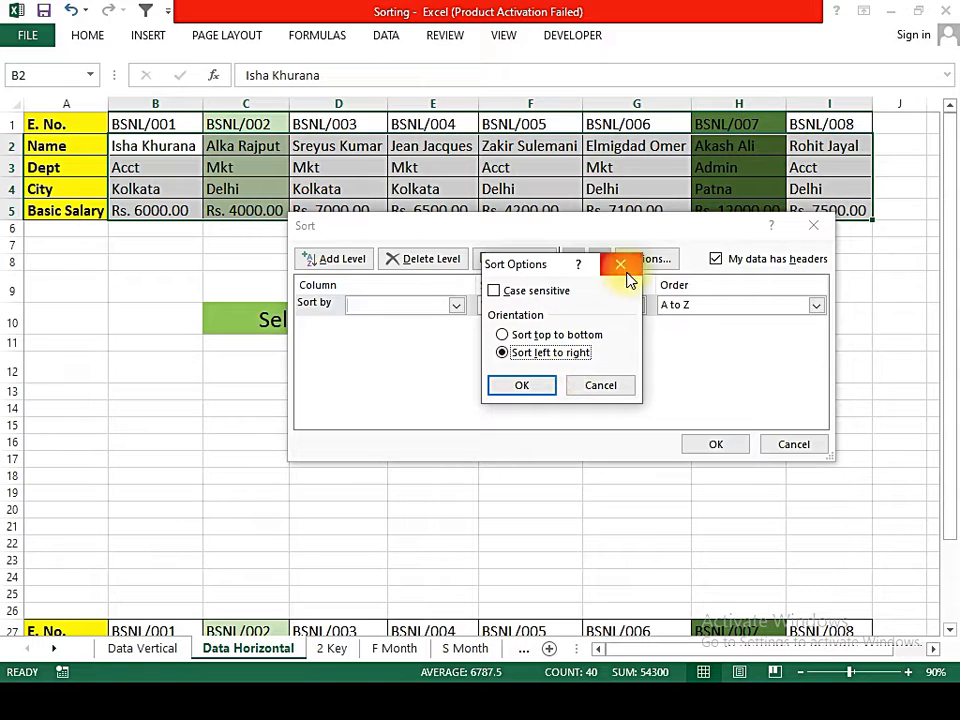
click(617, 387)
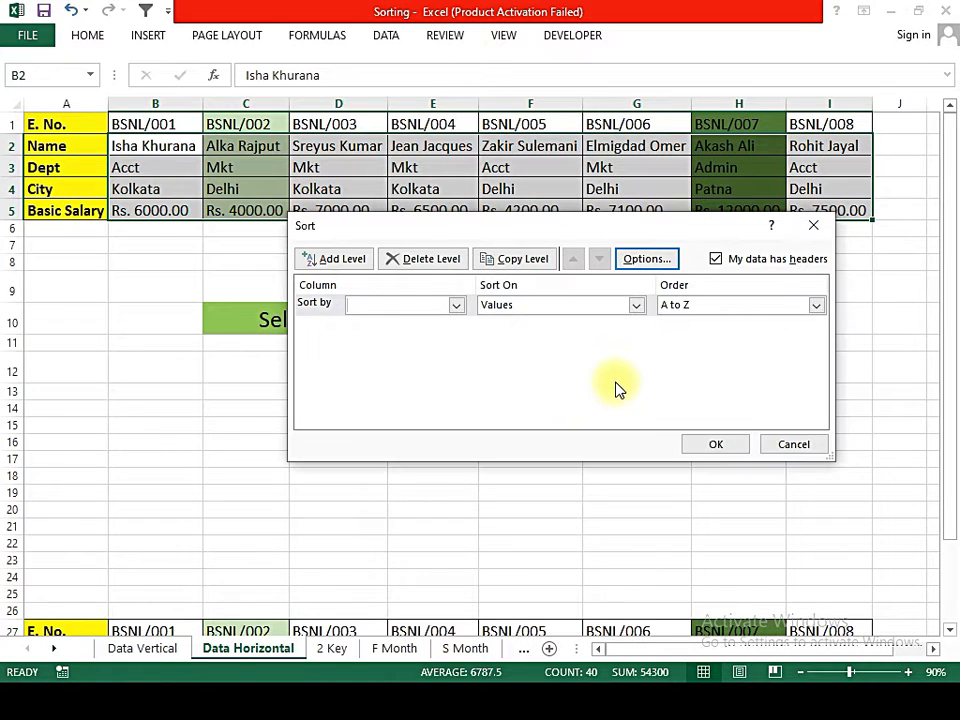
click(645, 260)
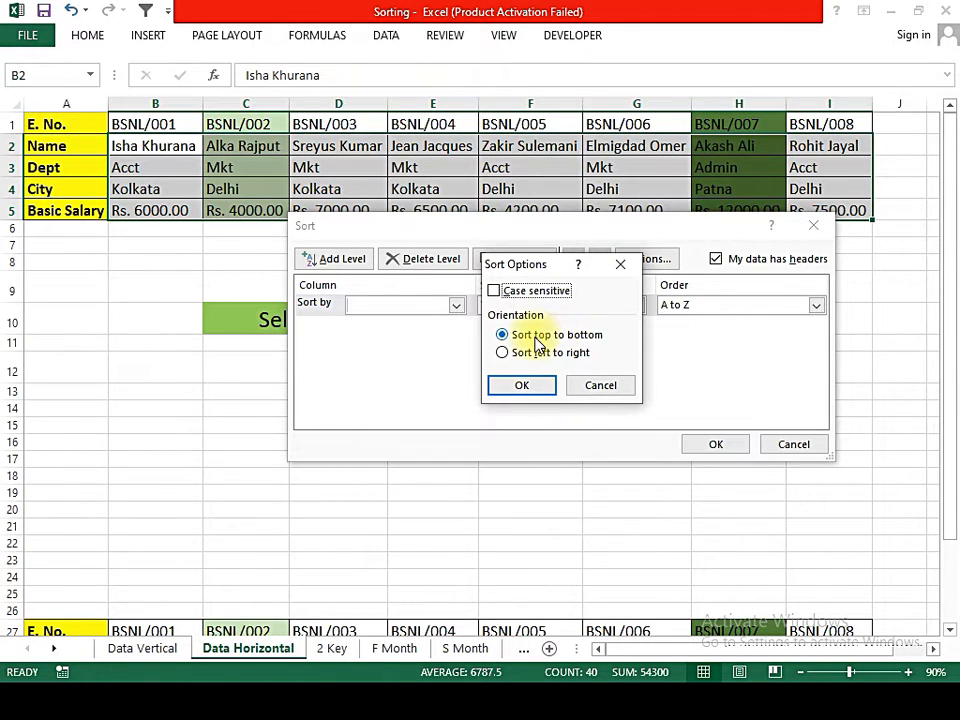
click(521, 388)
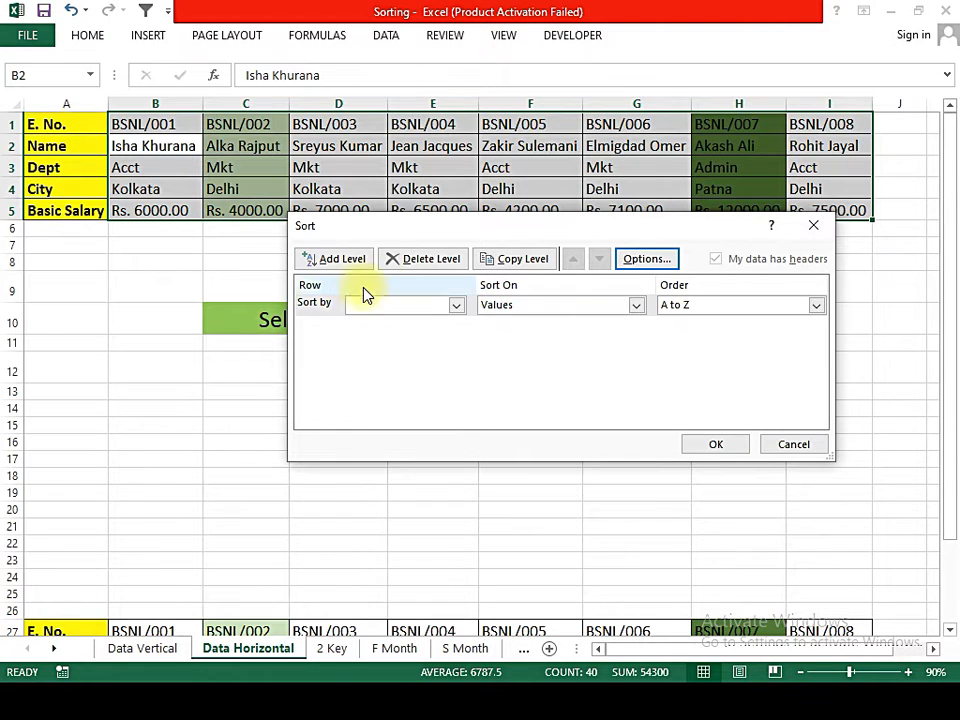
Step: Sort the horizontal employee data by Row 2 (Name) values in A to Z order
click(455, 308)
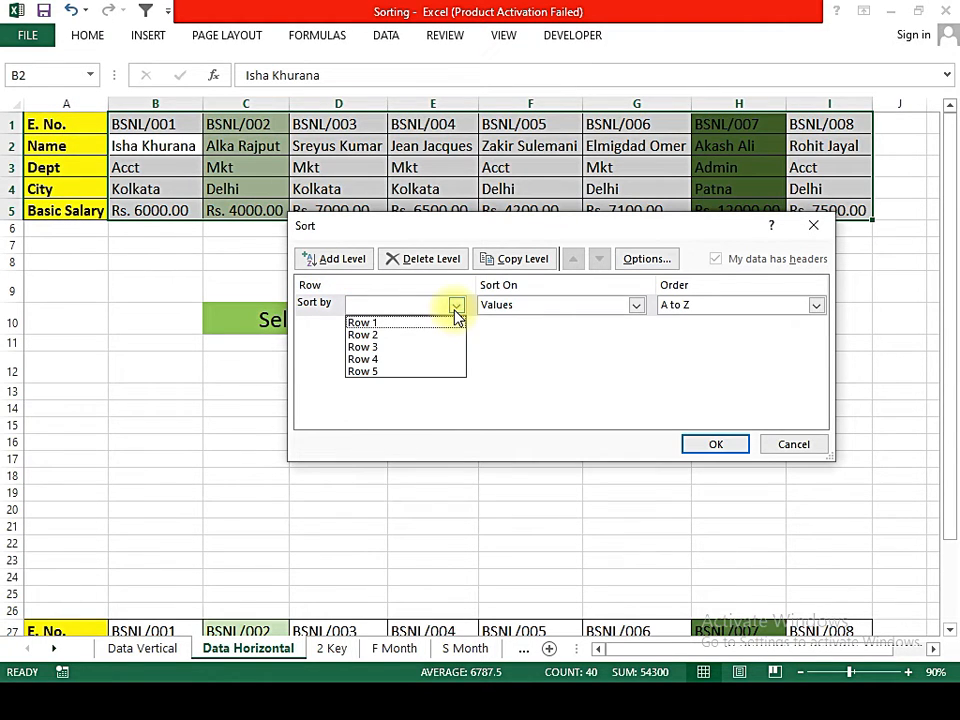
click(378, 336)
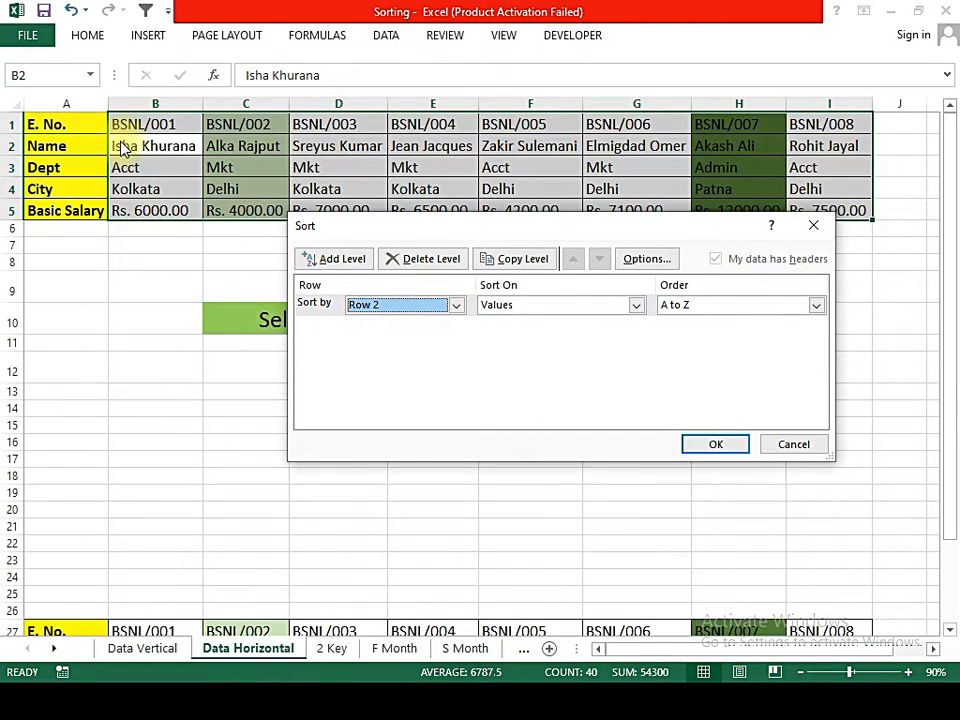
click(690, 444)
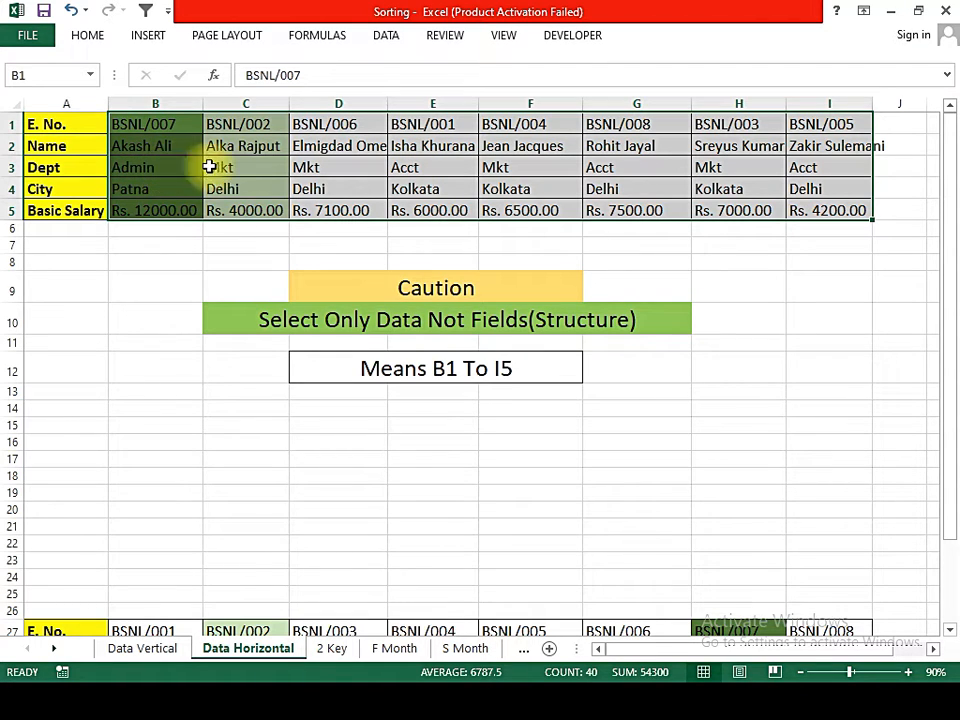
Step: Sort the horizontal employee data left to right by Row 3 (Dept) values in A to Z order
click(385, 40)
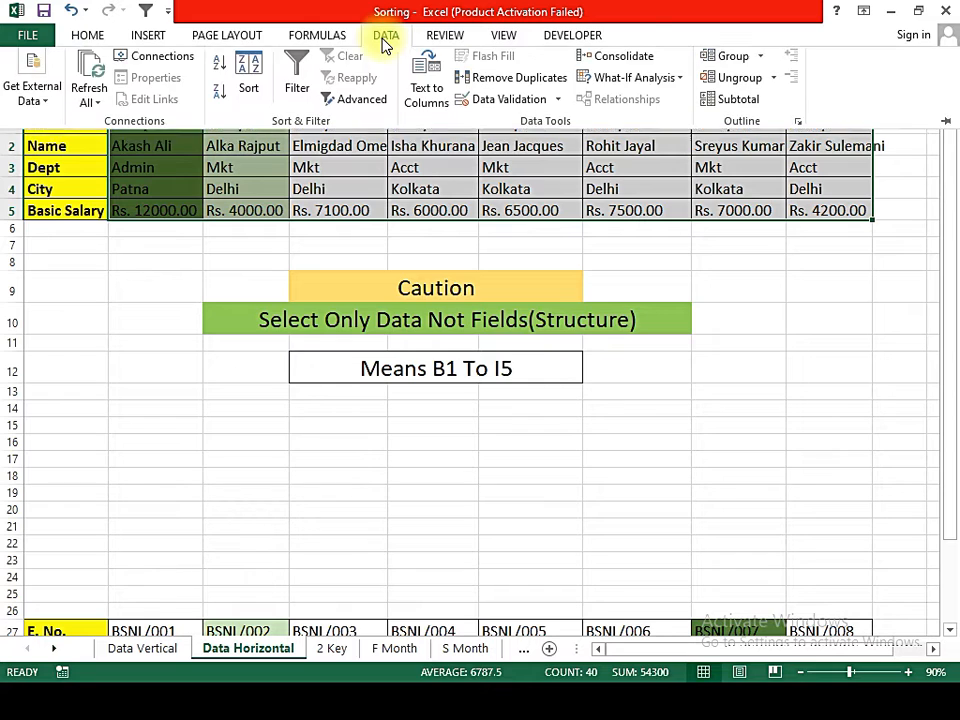
click(255, 92)
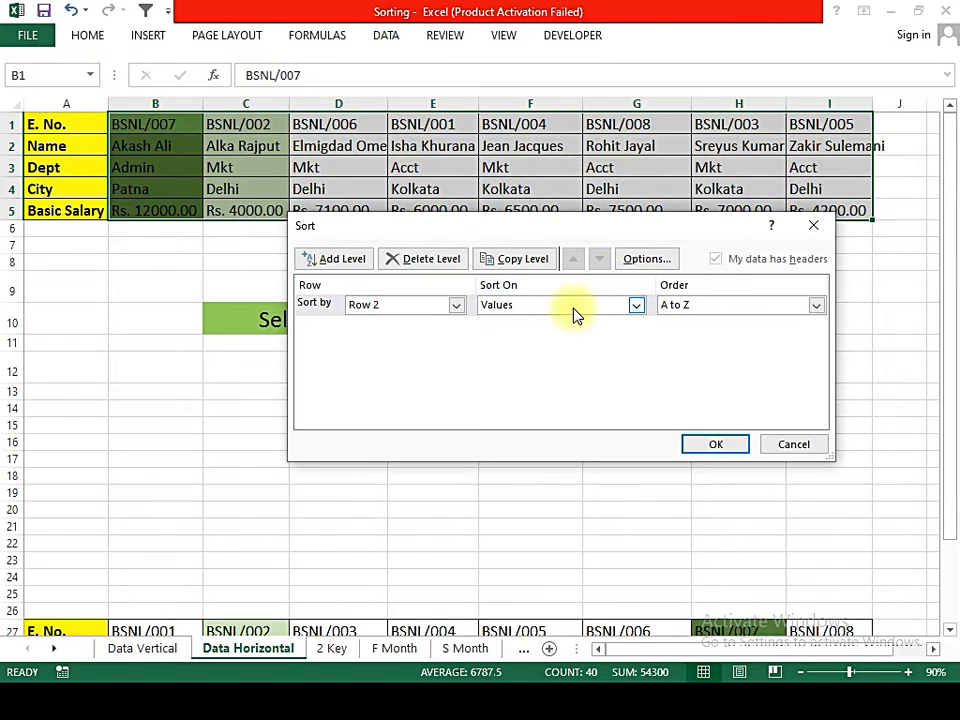
click(648, 262)
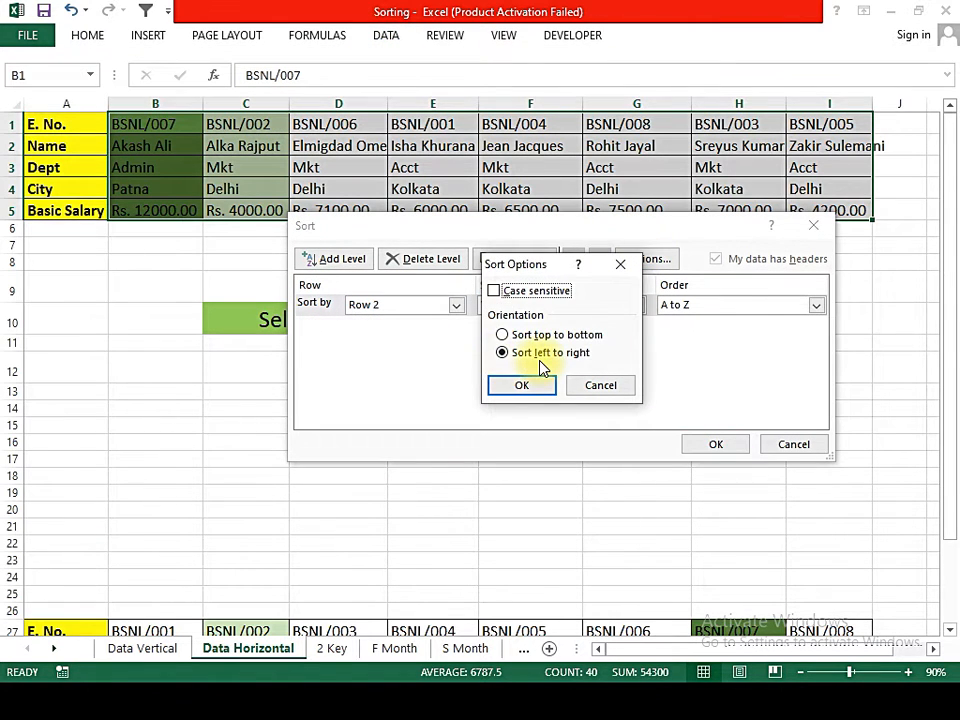
click(524, 388)
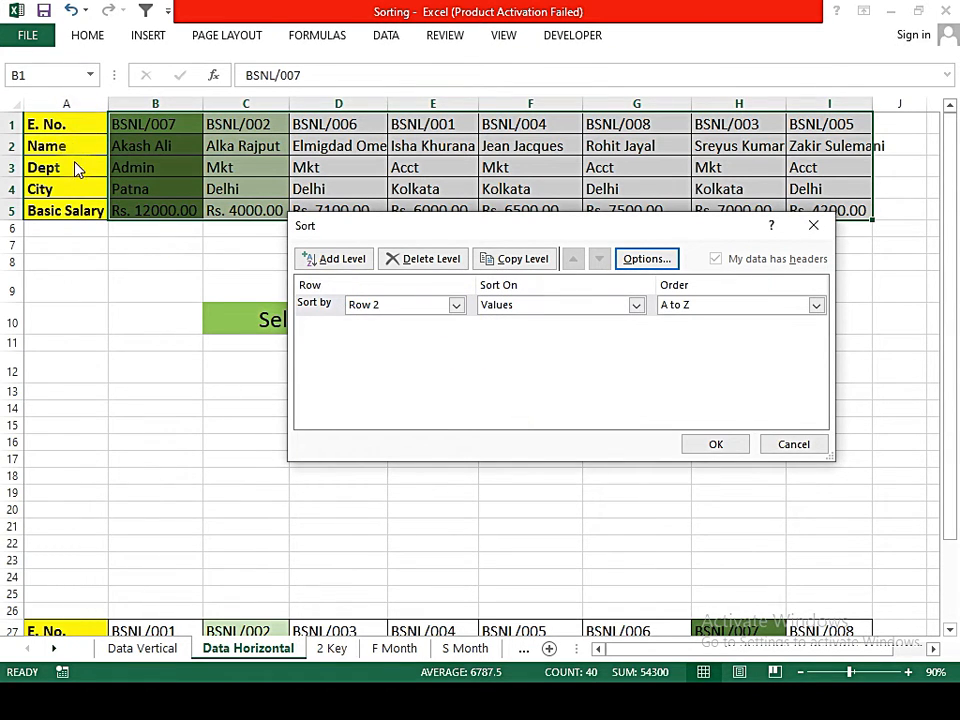
click(462, 307)
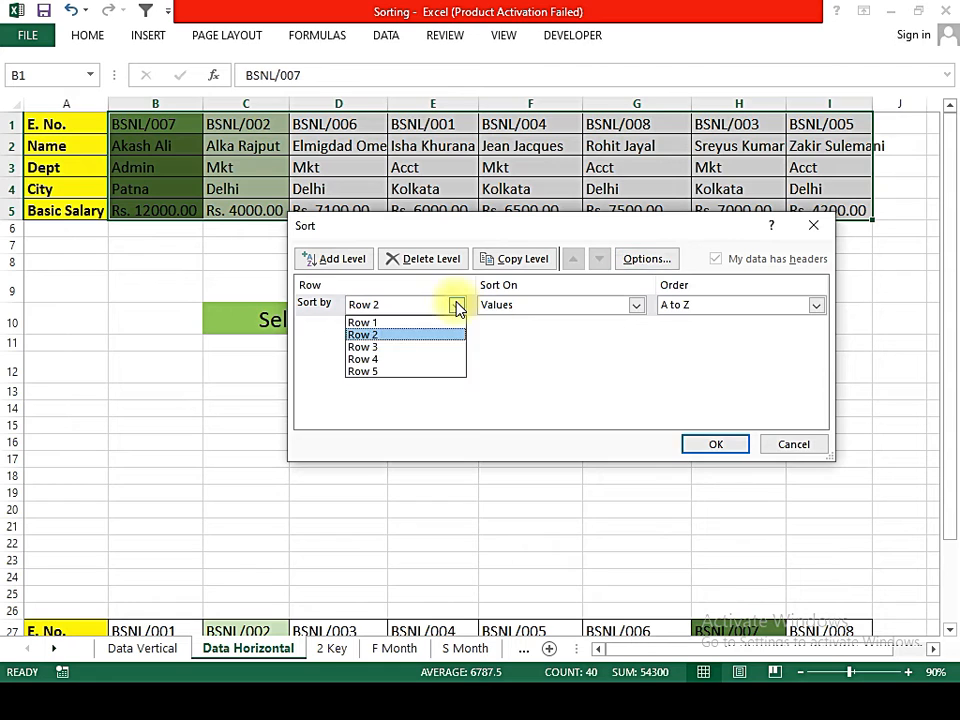
click(386, 347)
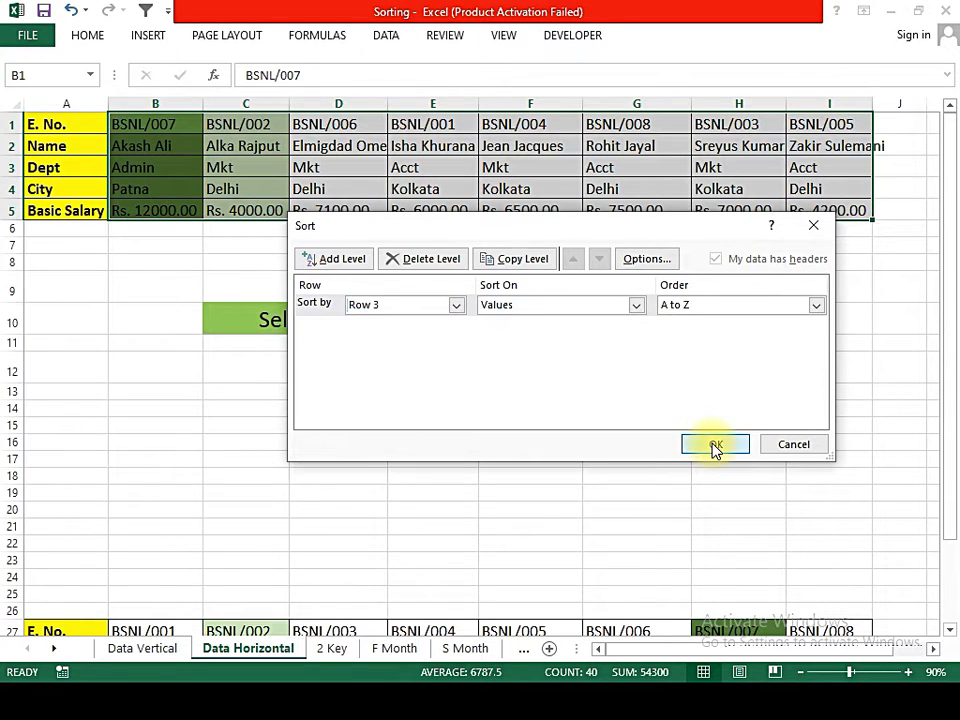
click(716, 446)
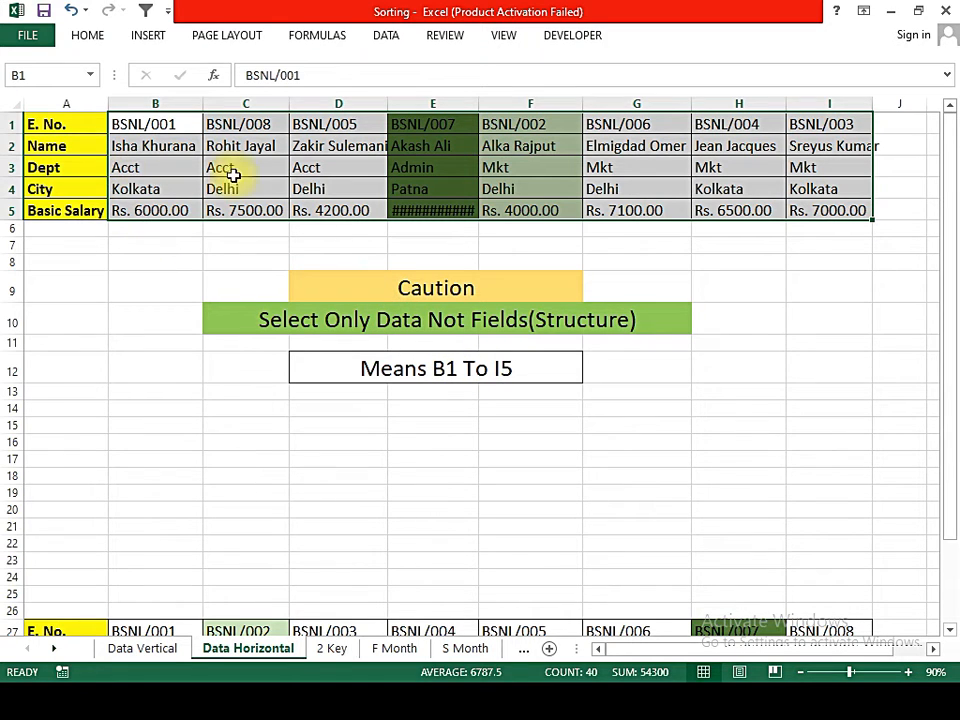
Step: Sort the horizontal employee data by Row 1 (E. No.) values in A to Z order and deselect the range
click(380, 38)
click(262, 90)
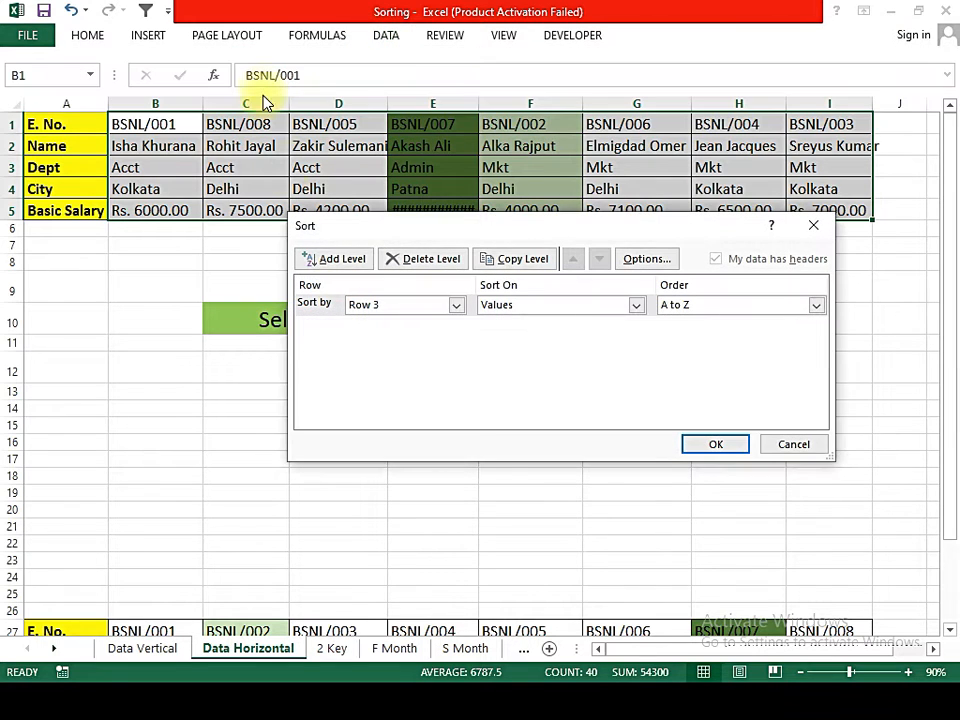
click(456, 305)
click(452, 321)
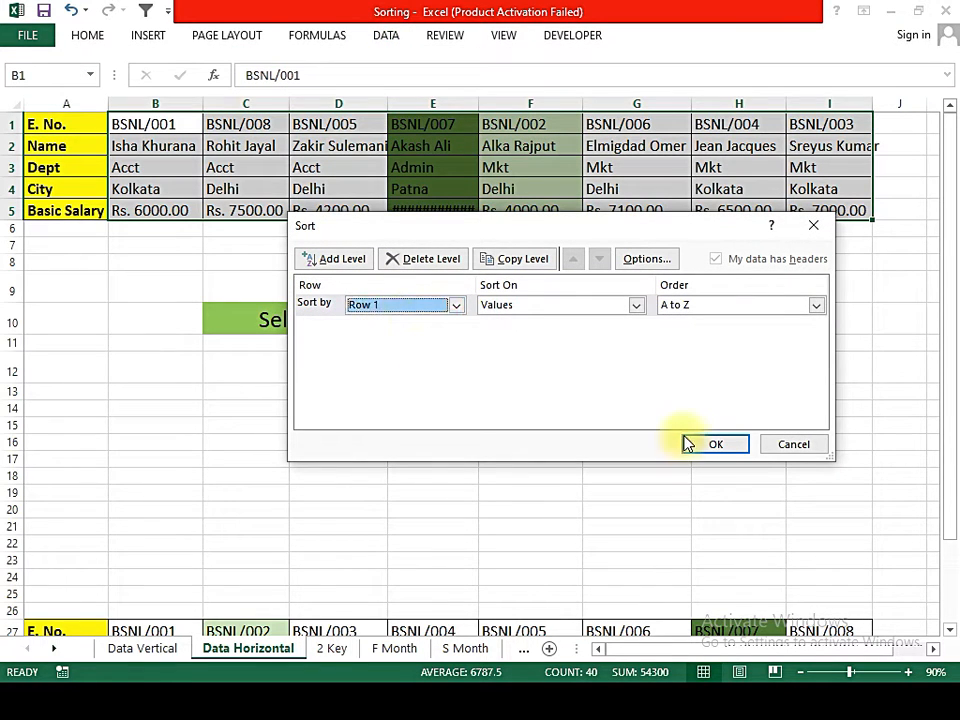
click(731, 444)
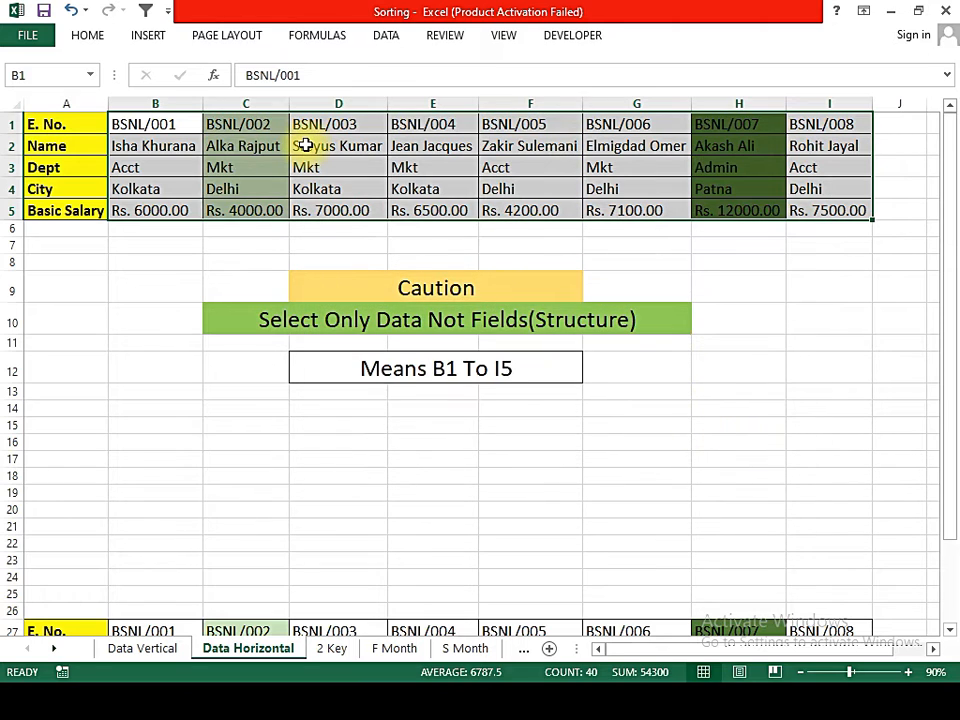
click(340, 629)
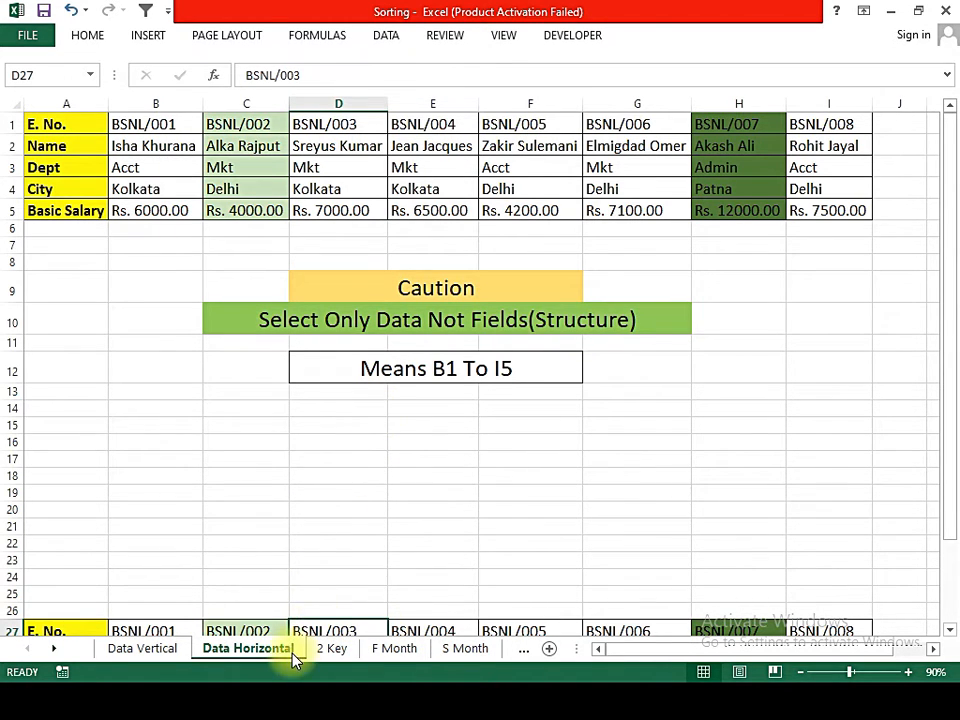
Step: Open the 2 Key sheet and examine the Name and Sales Amt table in columns A and B
click(332, 648)
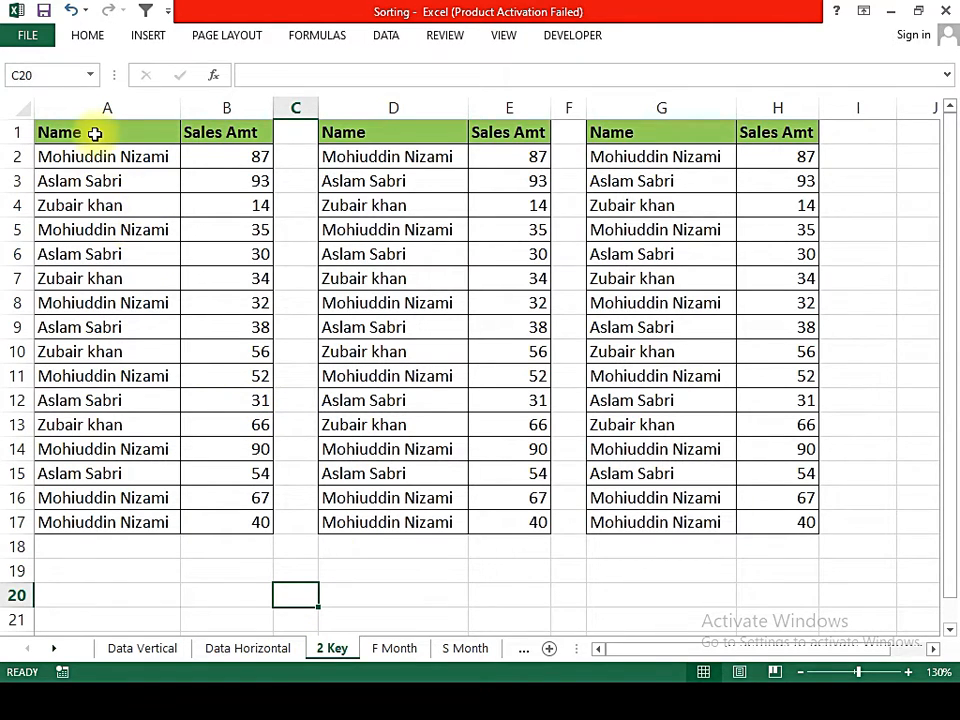
drag(94, 135, 246, 516)
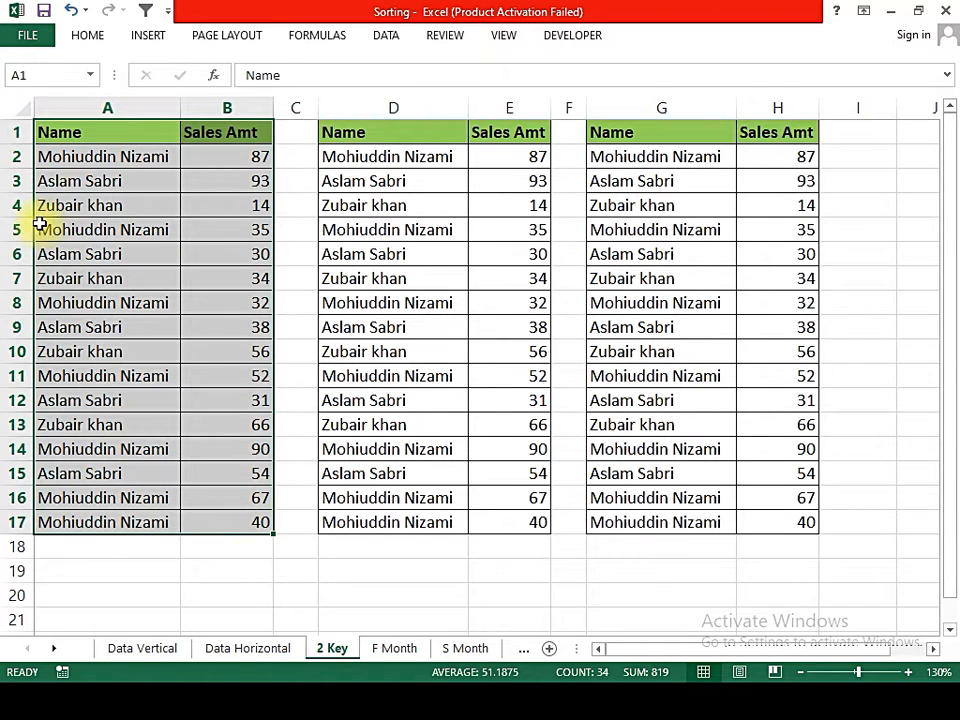
click(60, 200)
click(218, 175)
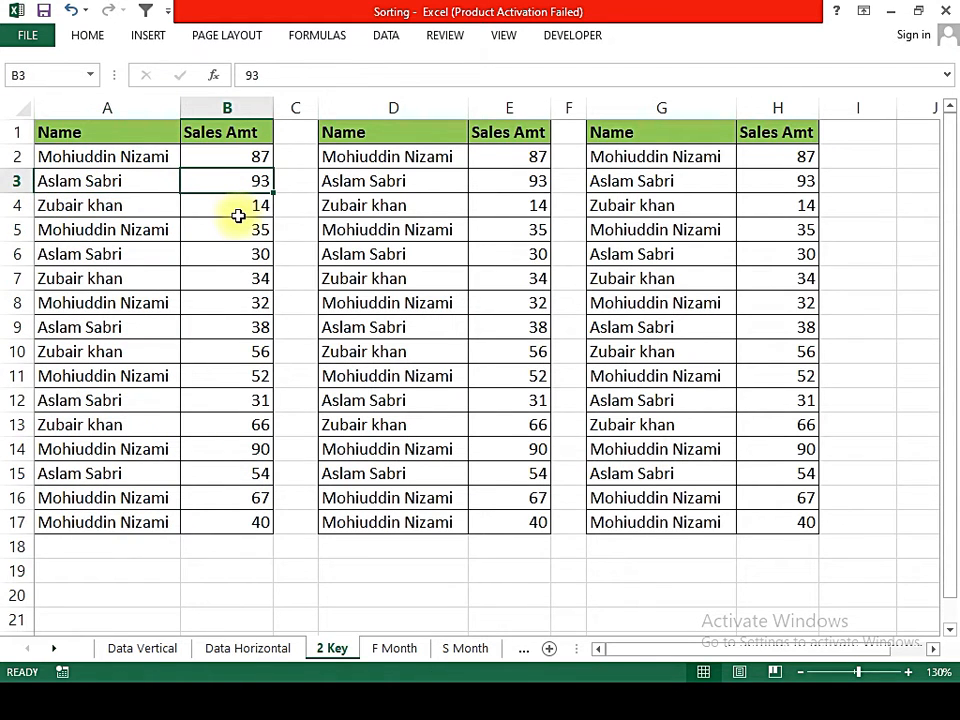
Step: Sort the Name and Sales Amt table in columns D and E top to bottom by Name values in A to Z order
click(391, 136)
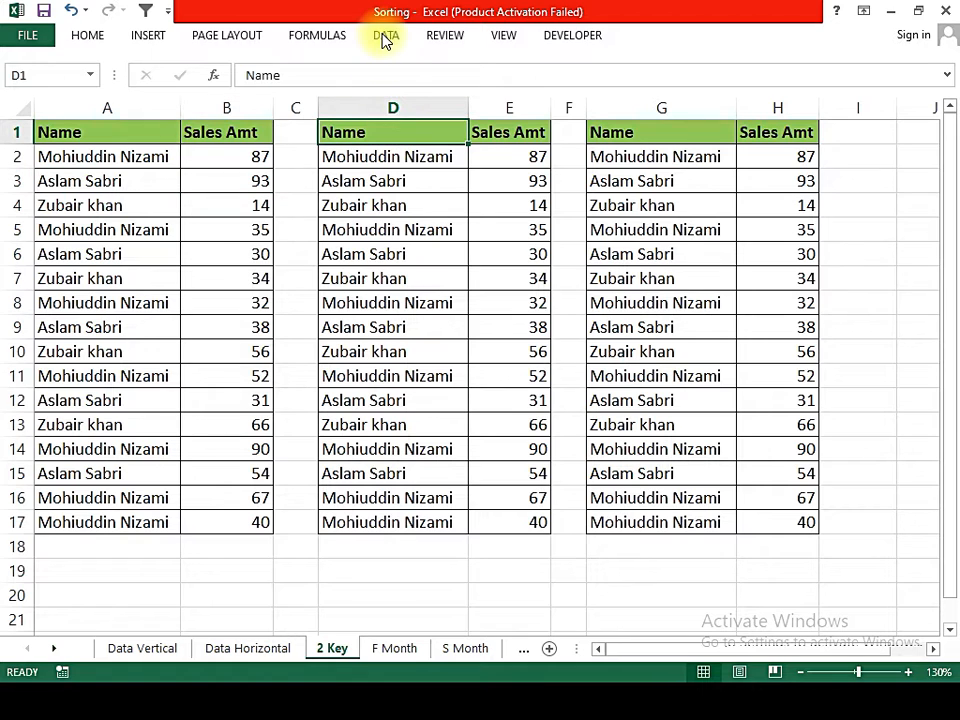
drag(381, 129, 535, 522)
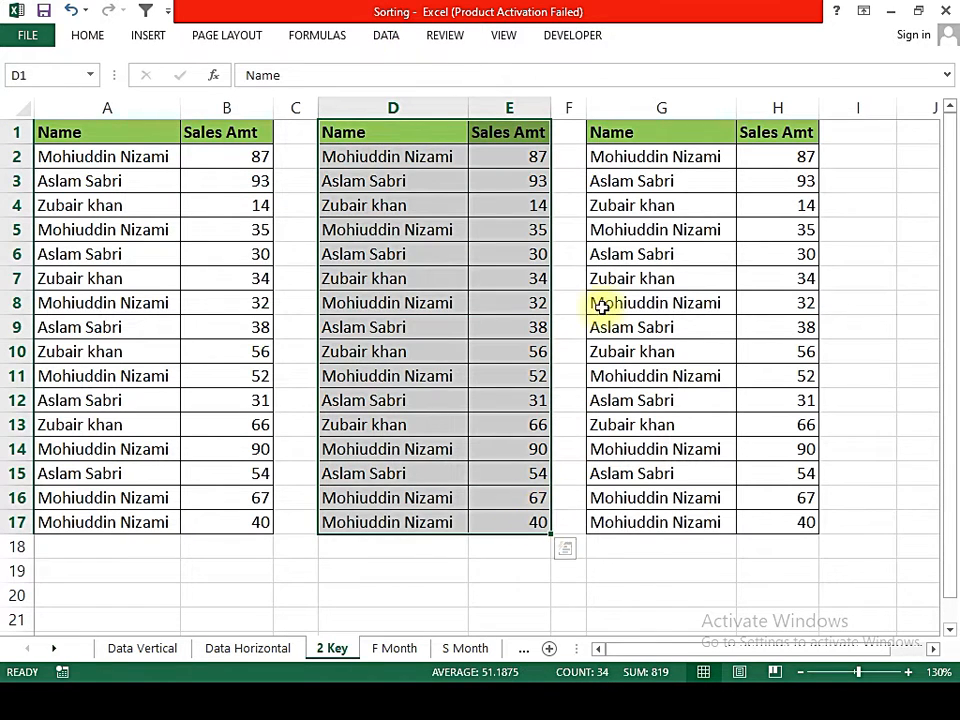
click(368, 147)
click(365, 131)
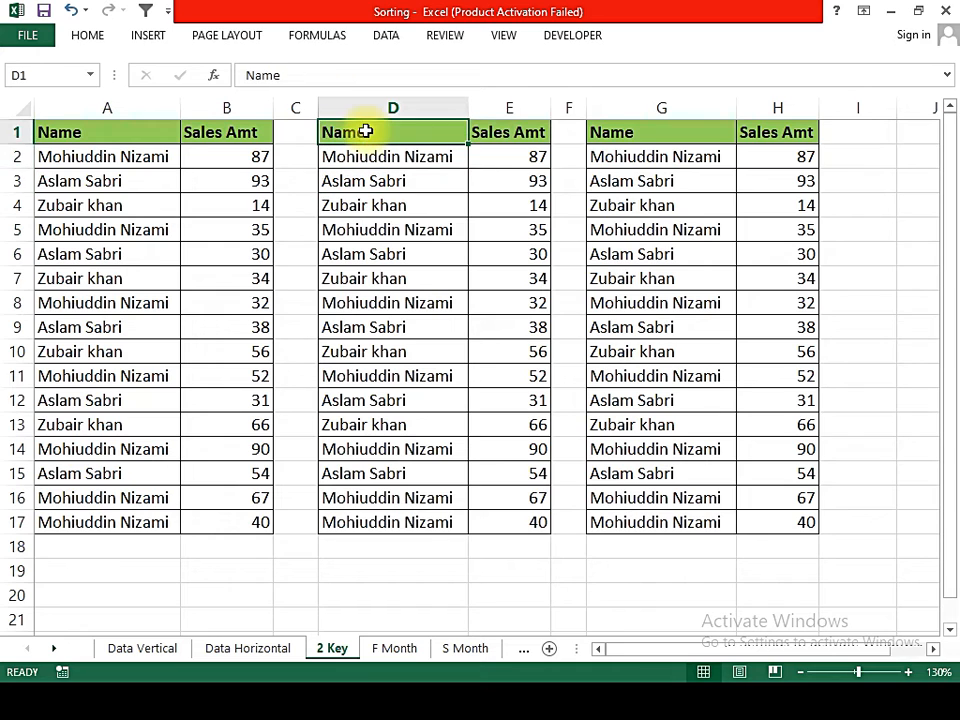
click(386, 35)
click(257, 90)
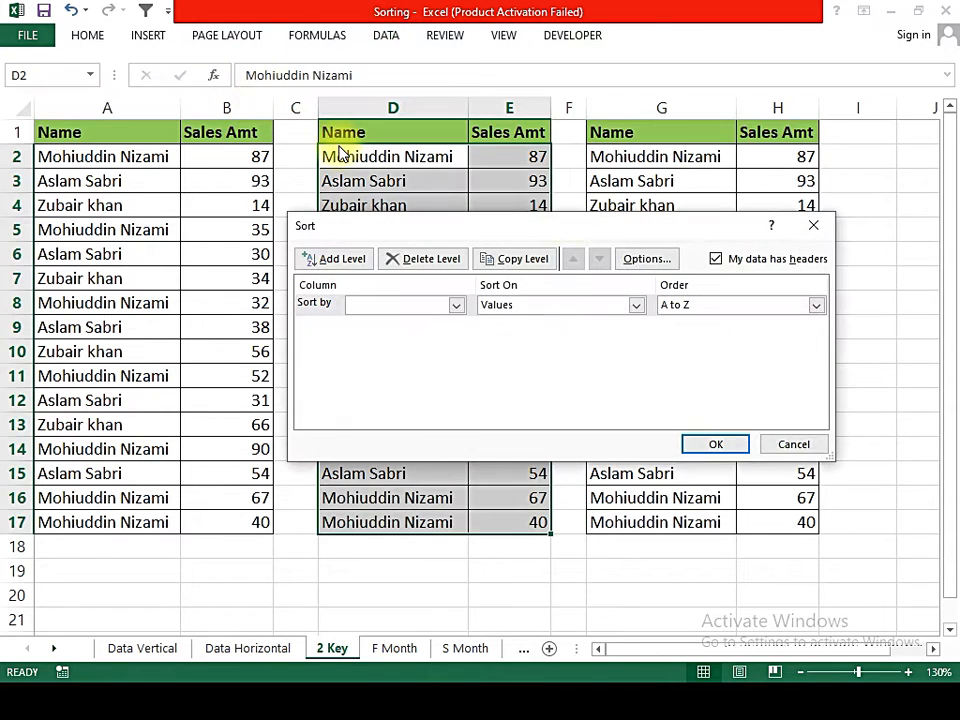
click(640, 260)
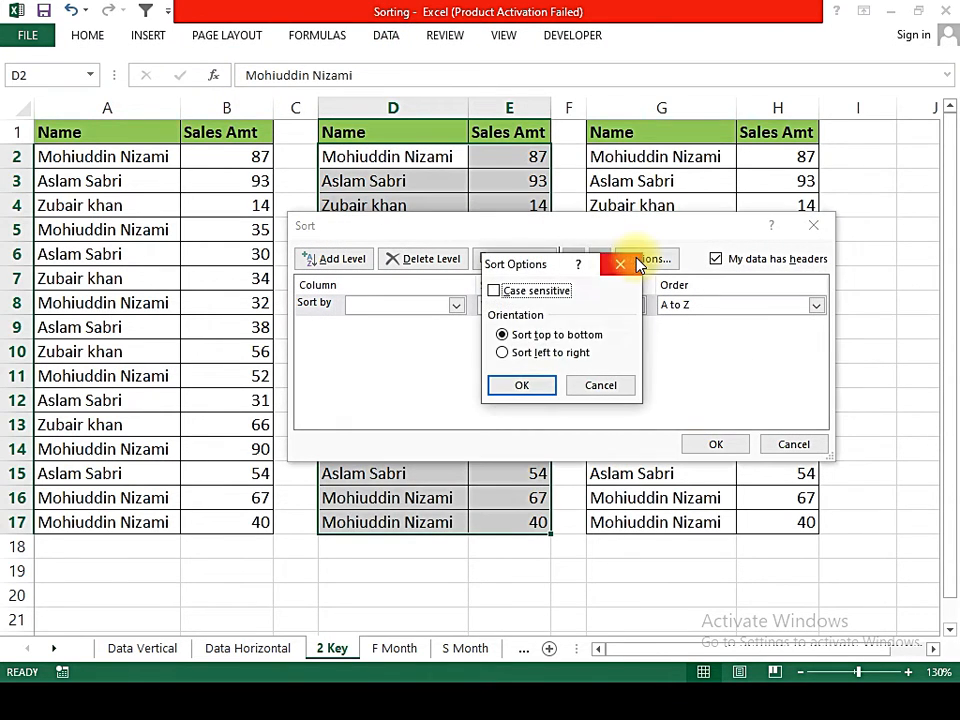
click(527, 386)
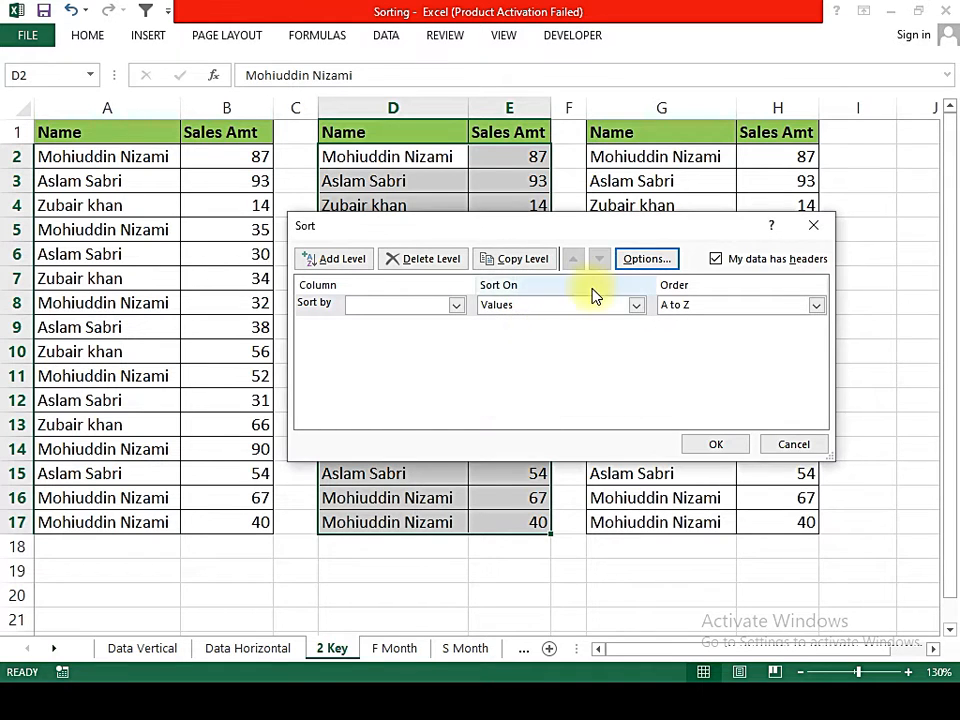
click(456, 306)
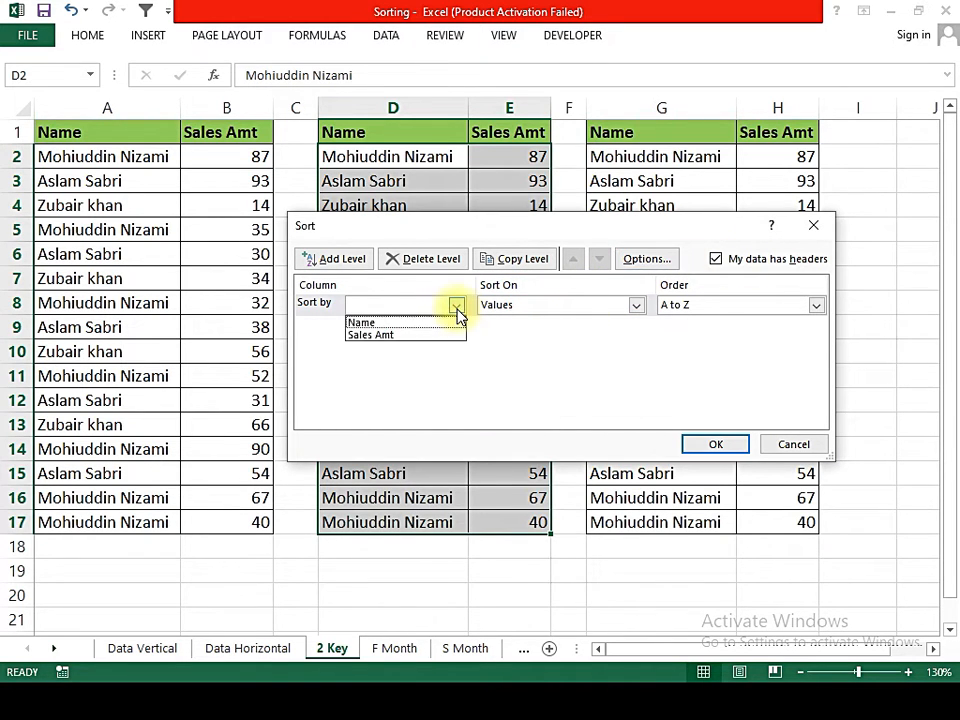
click(406, 324)
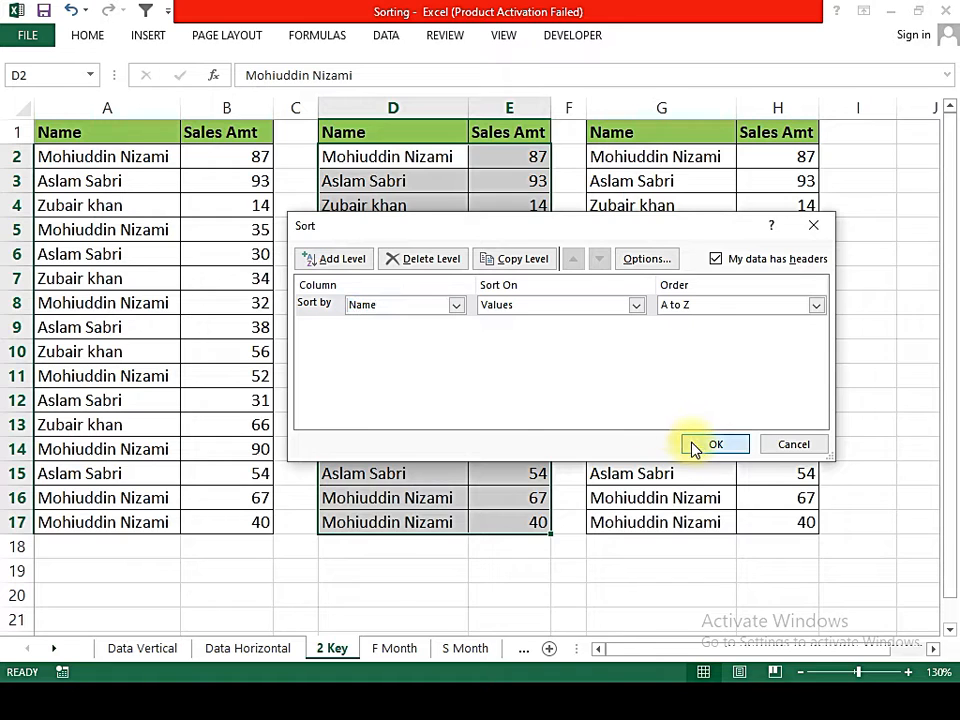
click(693, 445)
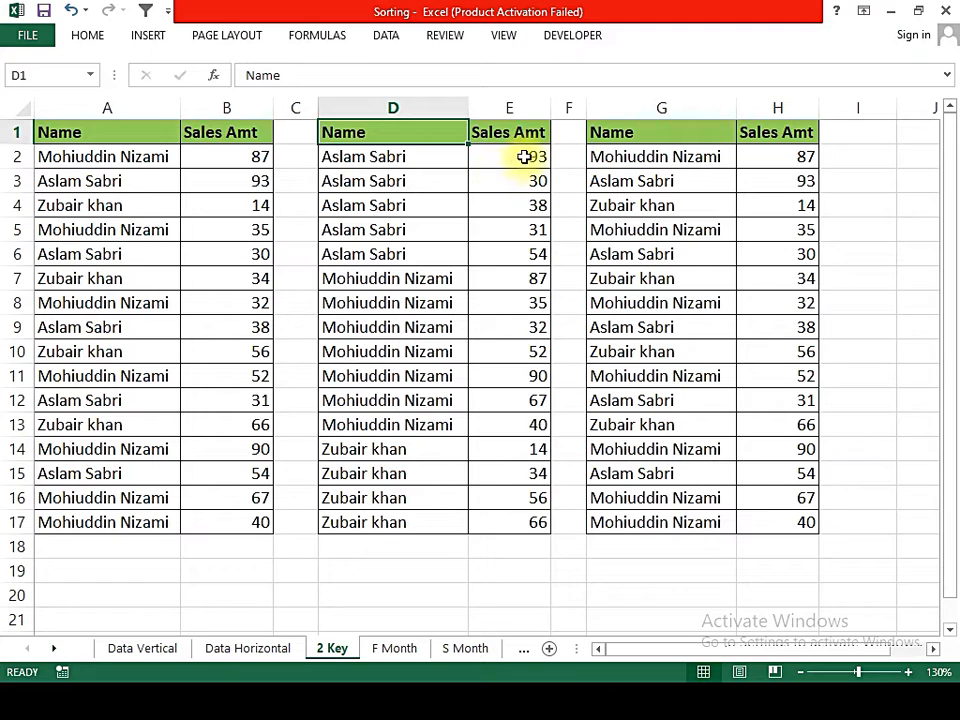
Step: Sort the table in columns G and H by Name from A to Z, then by Sales Amt from Smallest to Largest
click(613, 131)
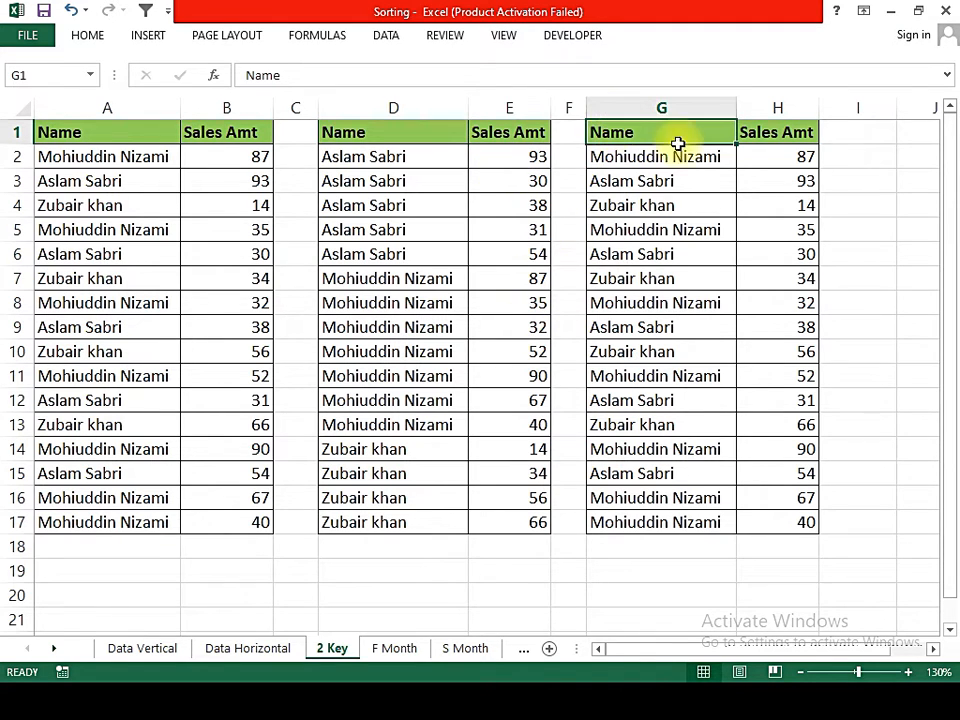
drag(678, 143, 754, 529)
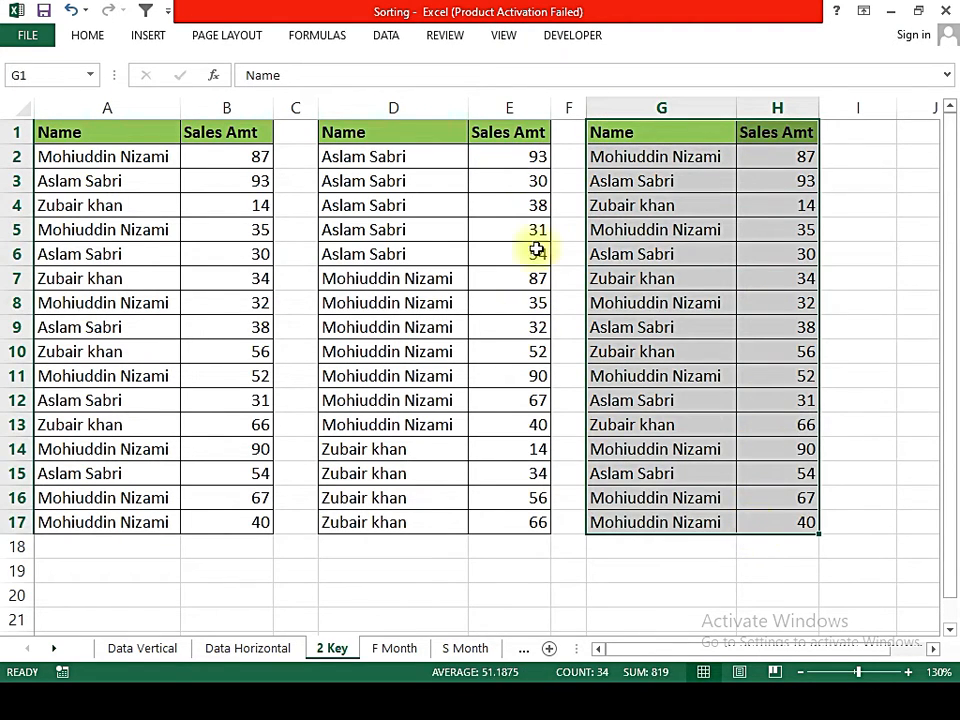
click(396, 37)
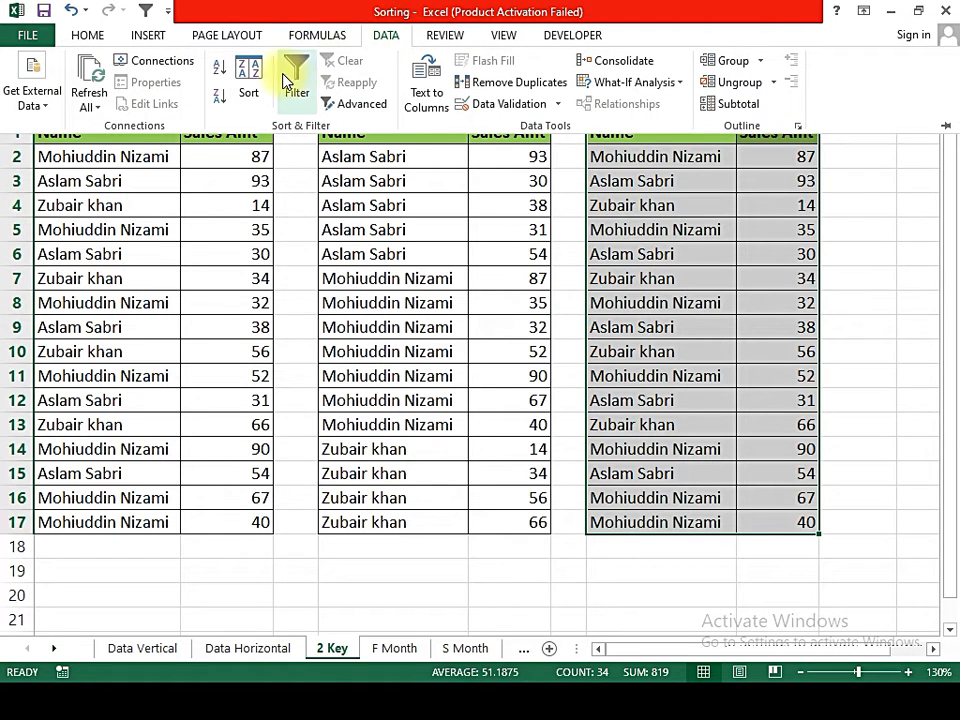
click(246, 81)
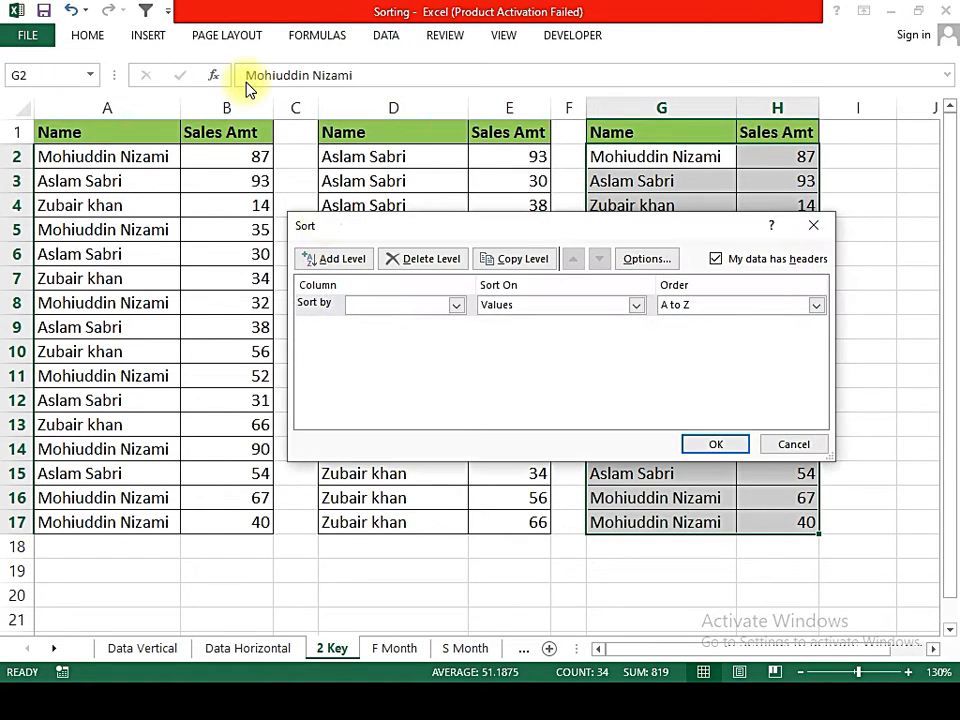
click(455, 307)
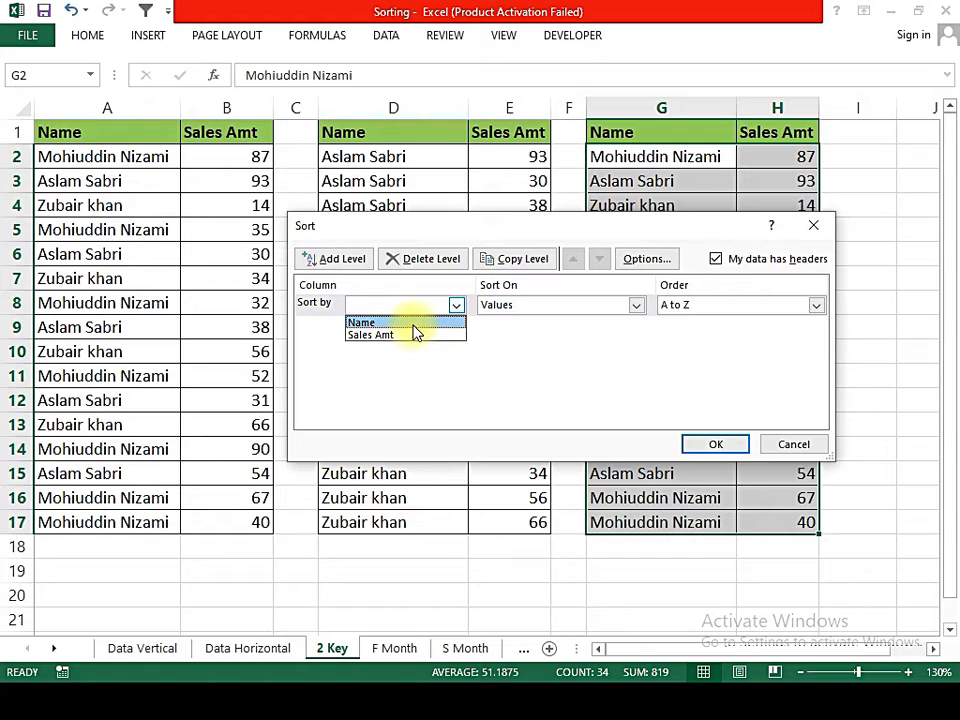
click(413, 323)
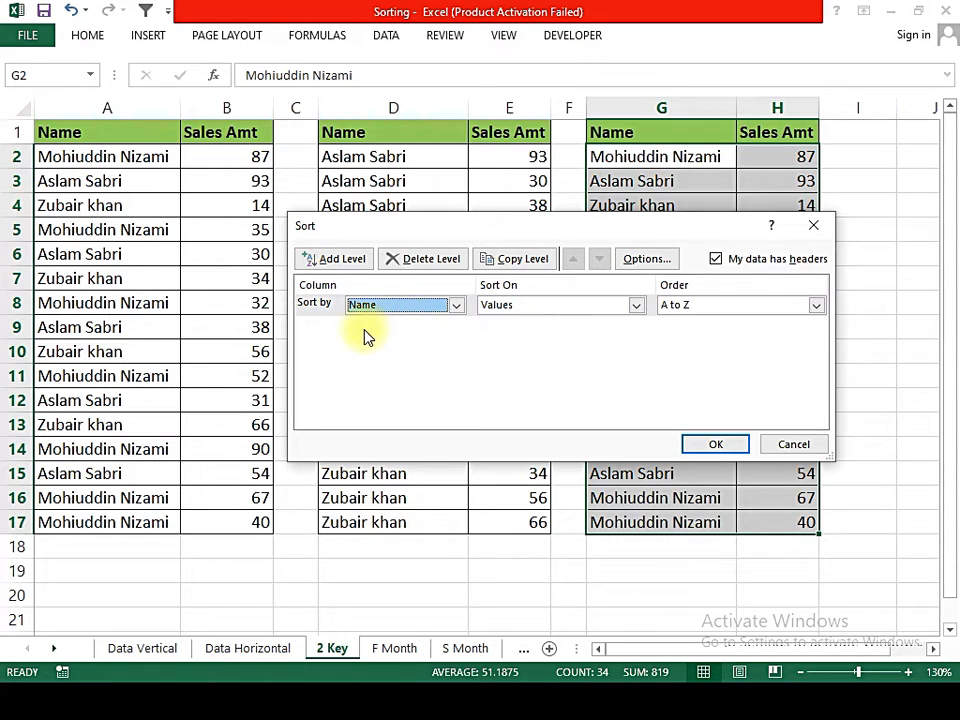
click(348, 262)
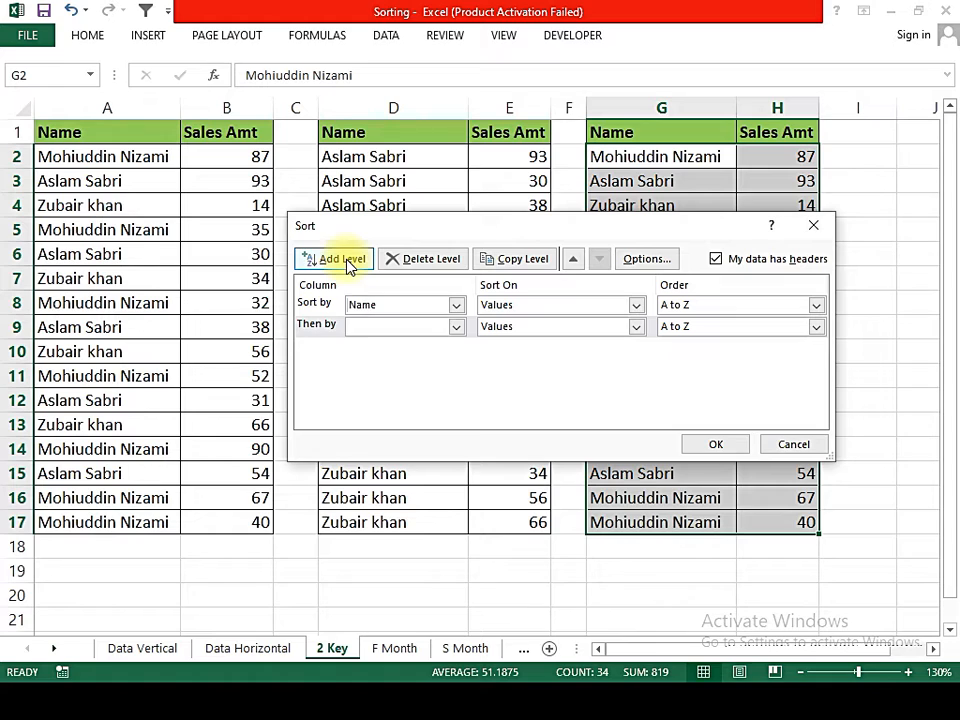
click(455, 327)
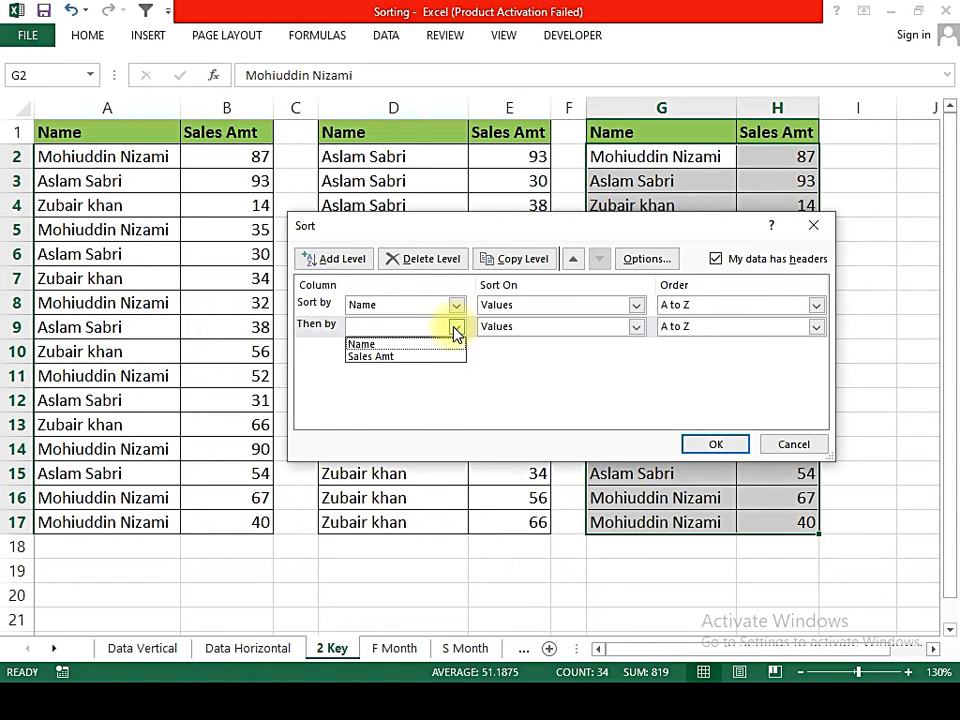
click(410, 357)
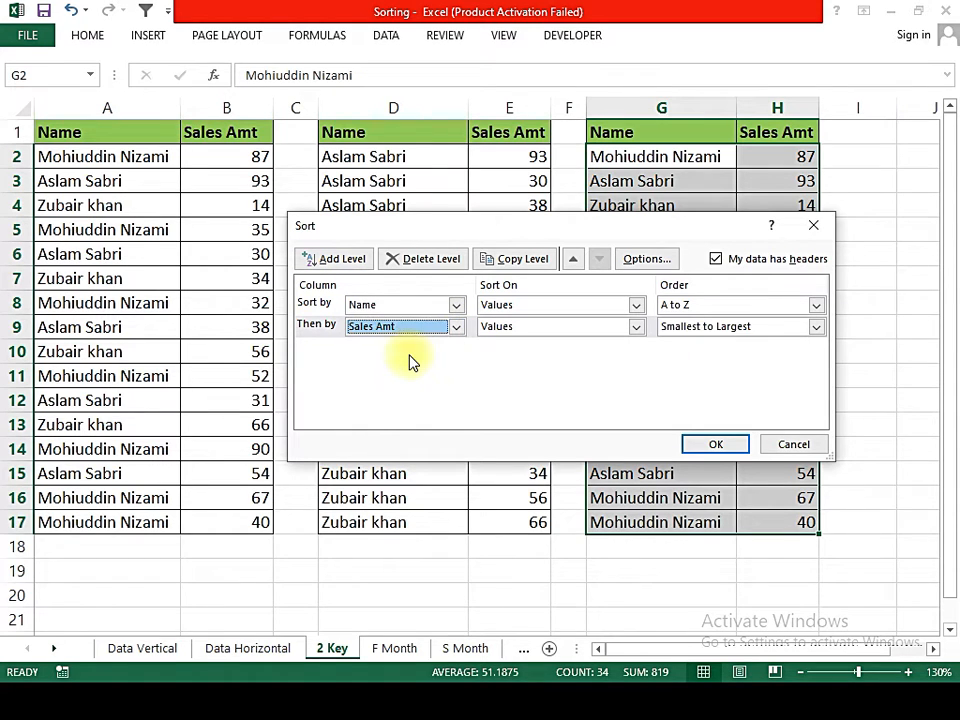
click(714, 444)
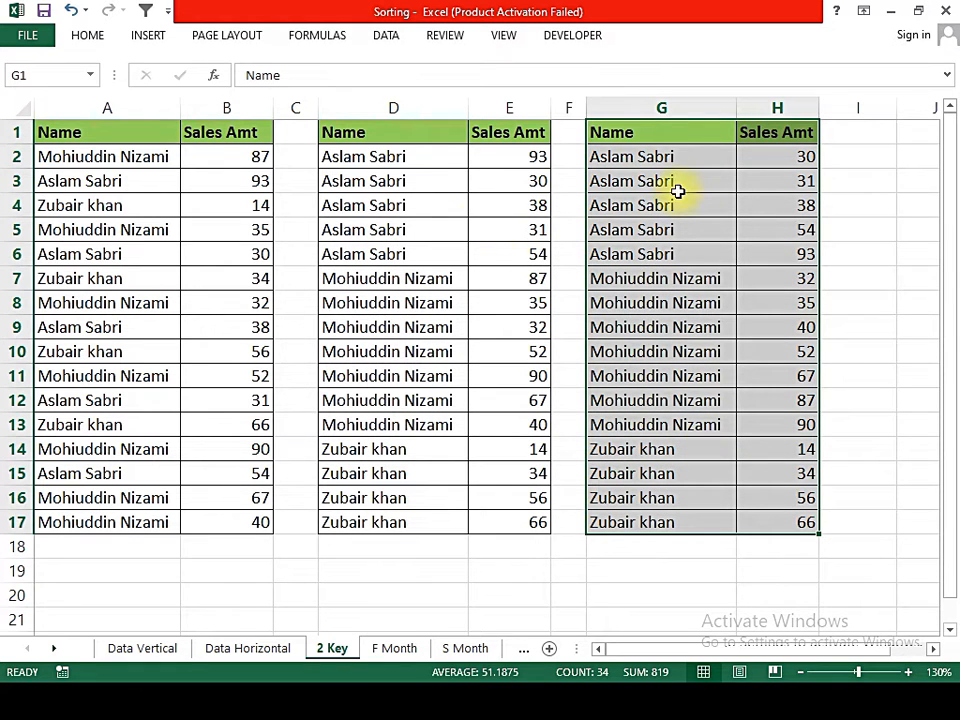
Step: Compare the first name's rows in columns D and G, and examine the matching Sales Amt order in column H
click(662, 157)
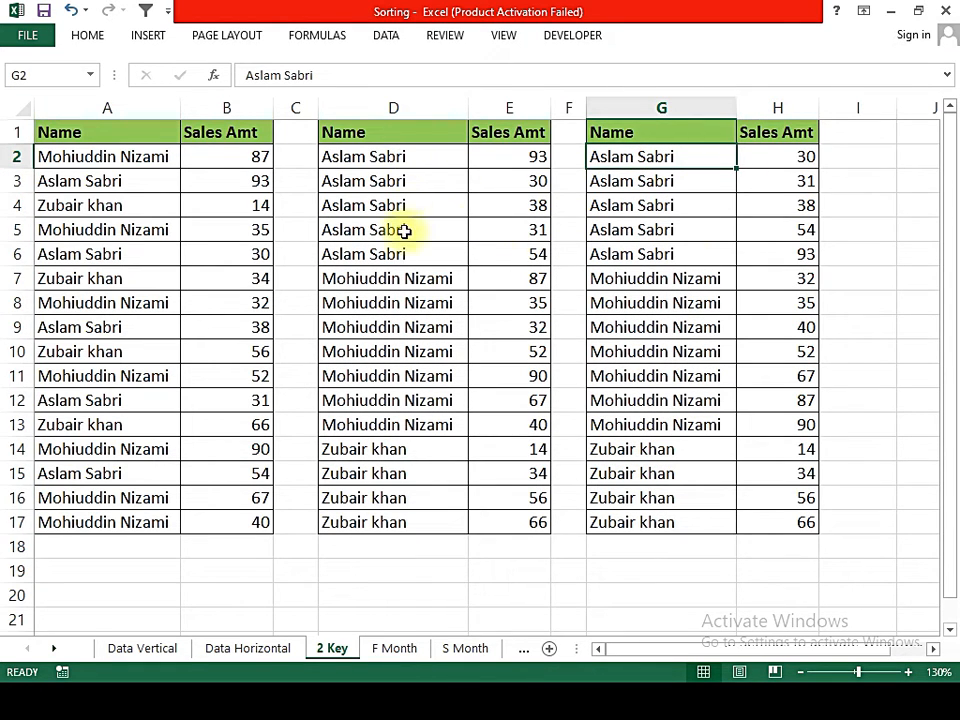
drag(393, 165, 396, 253)
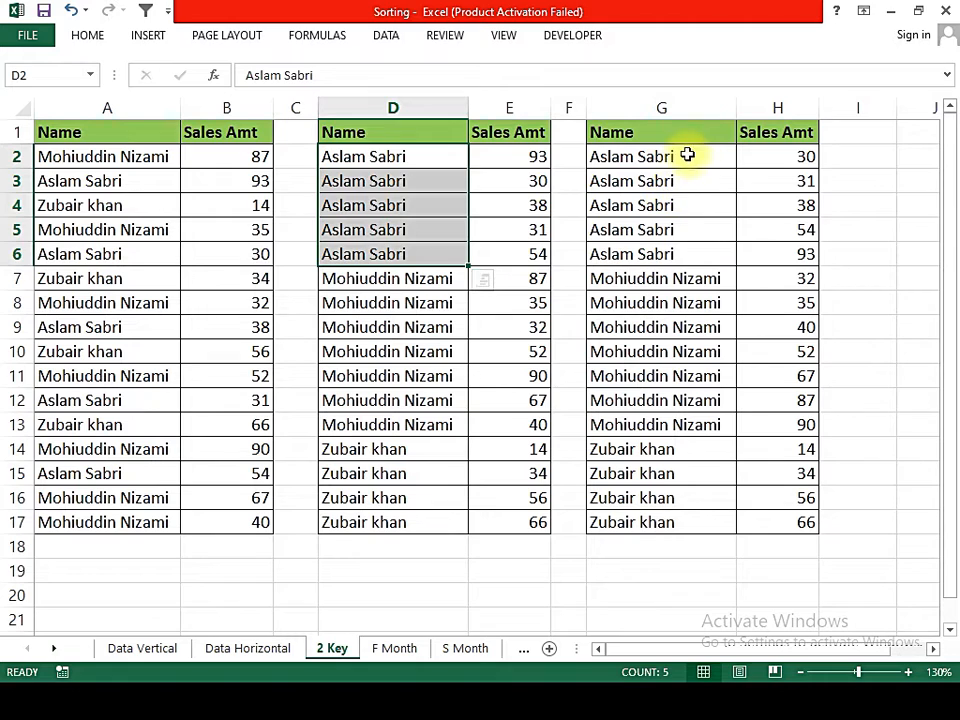
drag(690, 157, 688, 262)
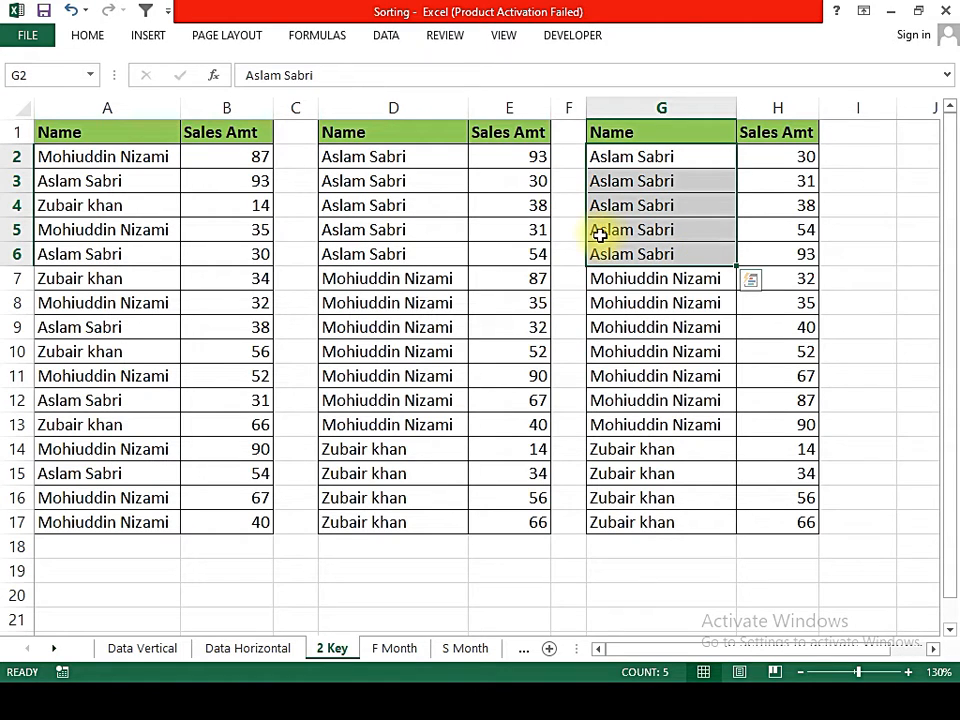
click(797, 153)
click(786, 182)
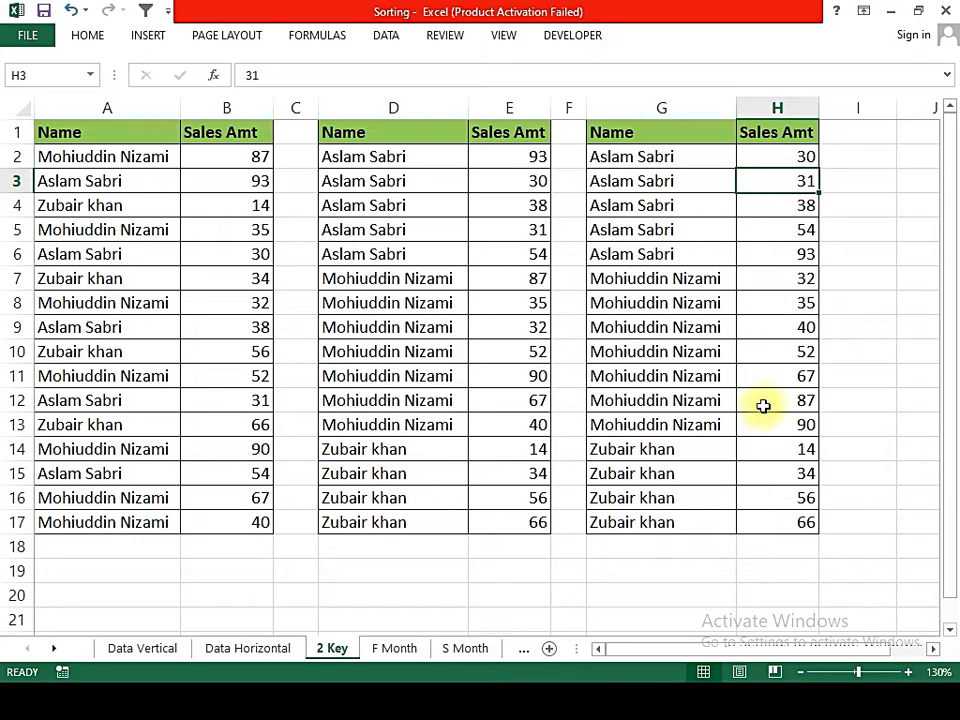
Step: Delete the Sales Amt level from the sort of columns G and H and apply the remaining Name sort
click(390, 40)
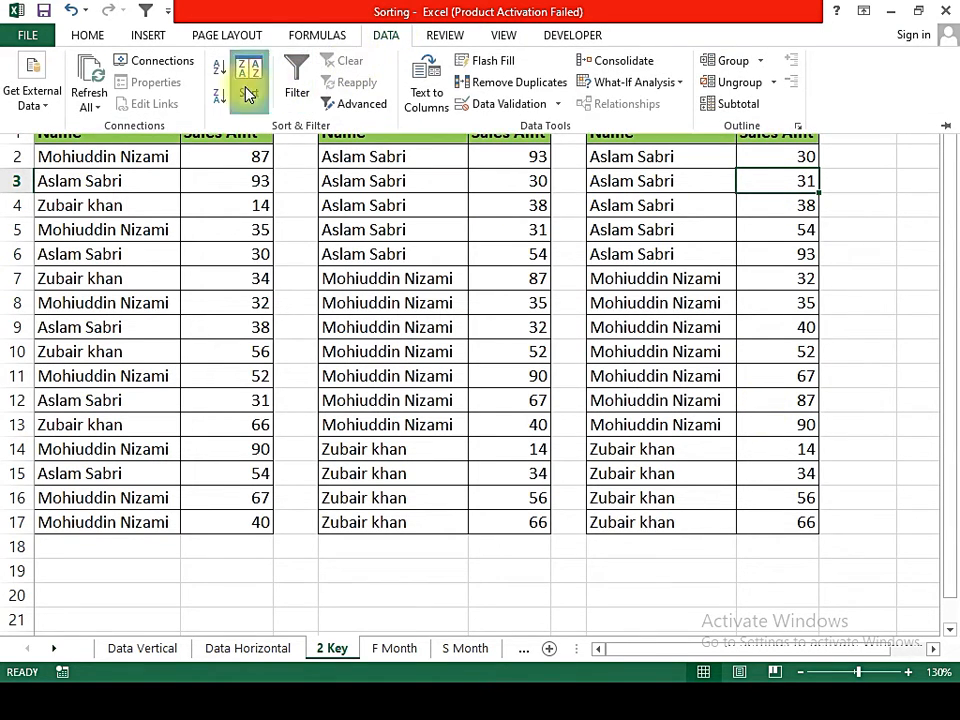
click(249, 88)
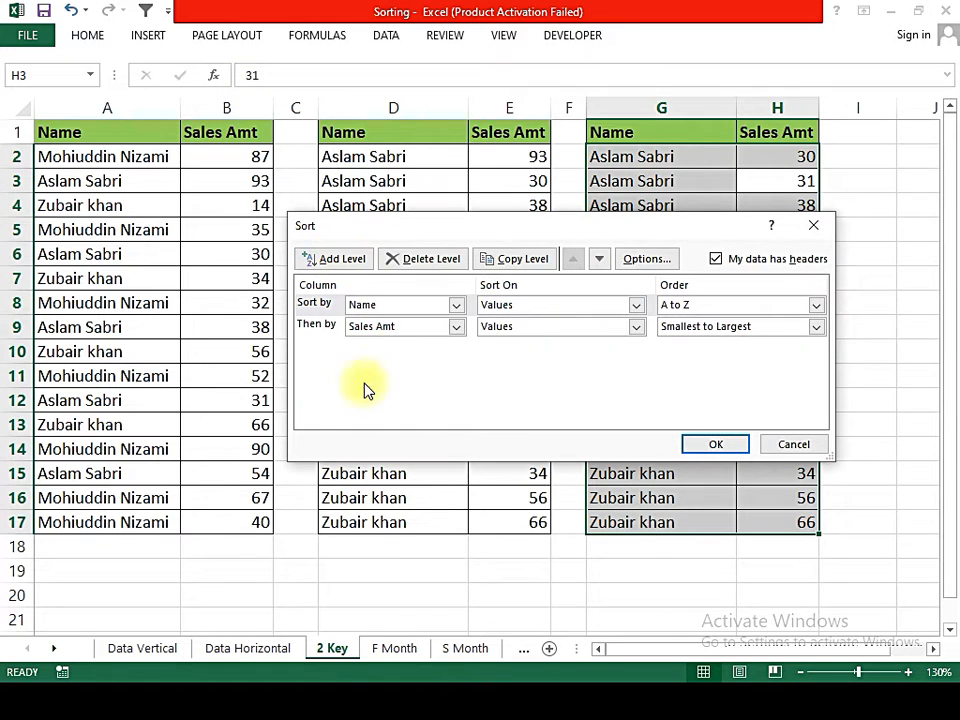
click(343, 330)
click(447, 268)
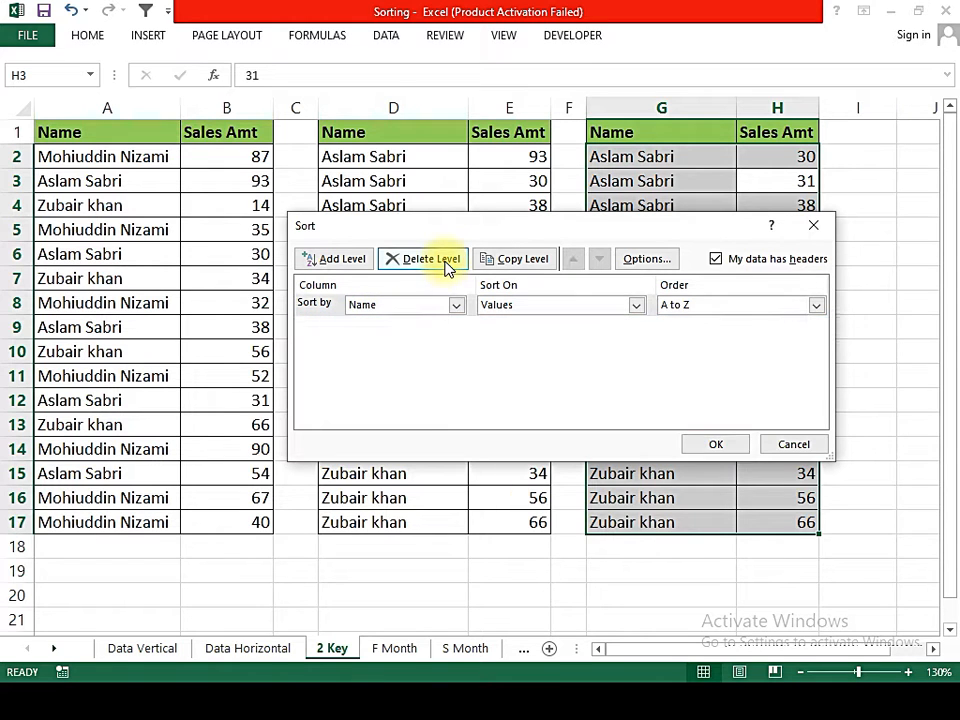
click(712, 446)
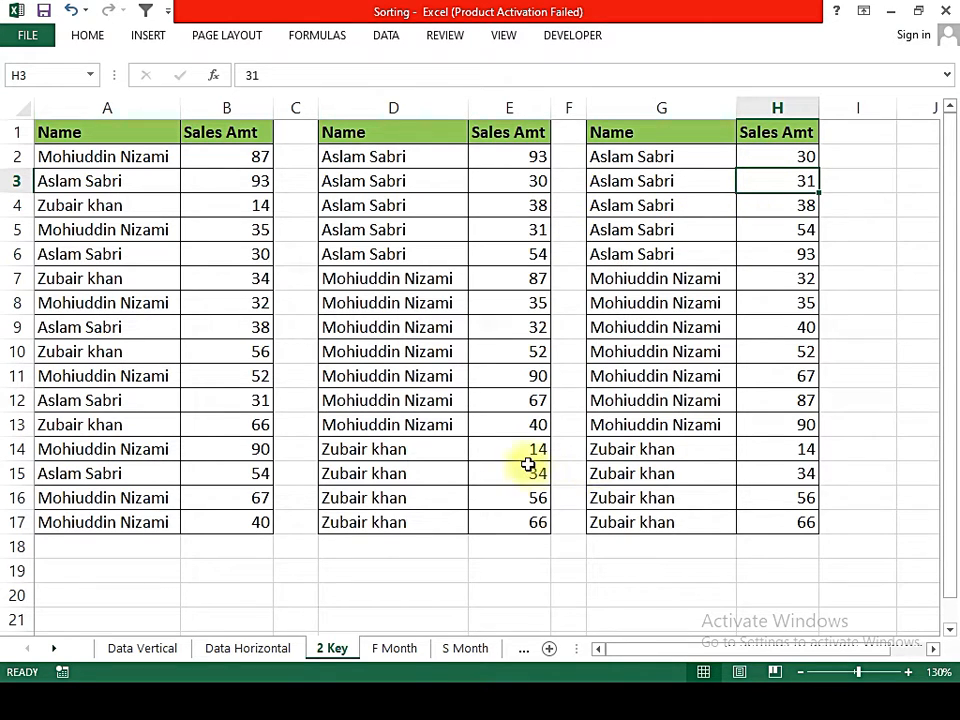
Step: Sort the F Month sheet's table by Month values, using the January, February, March, April custom list as the order
click(396, 649)
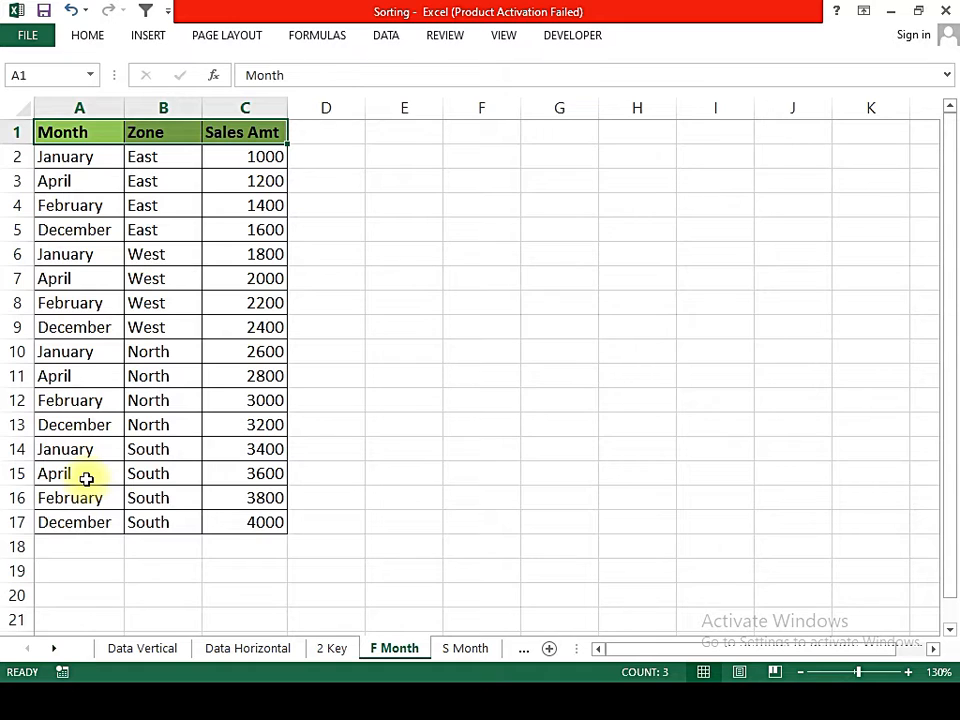
click(68, 133)
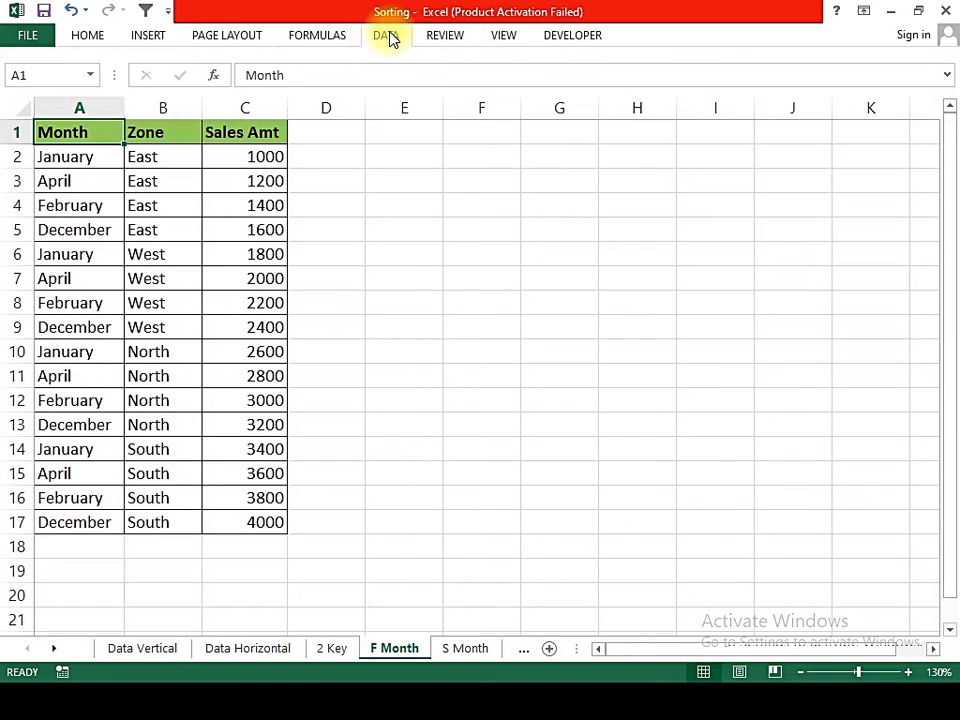
click(389, 36)
click(250, 94)
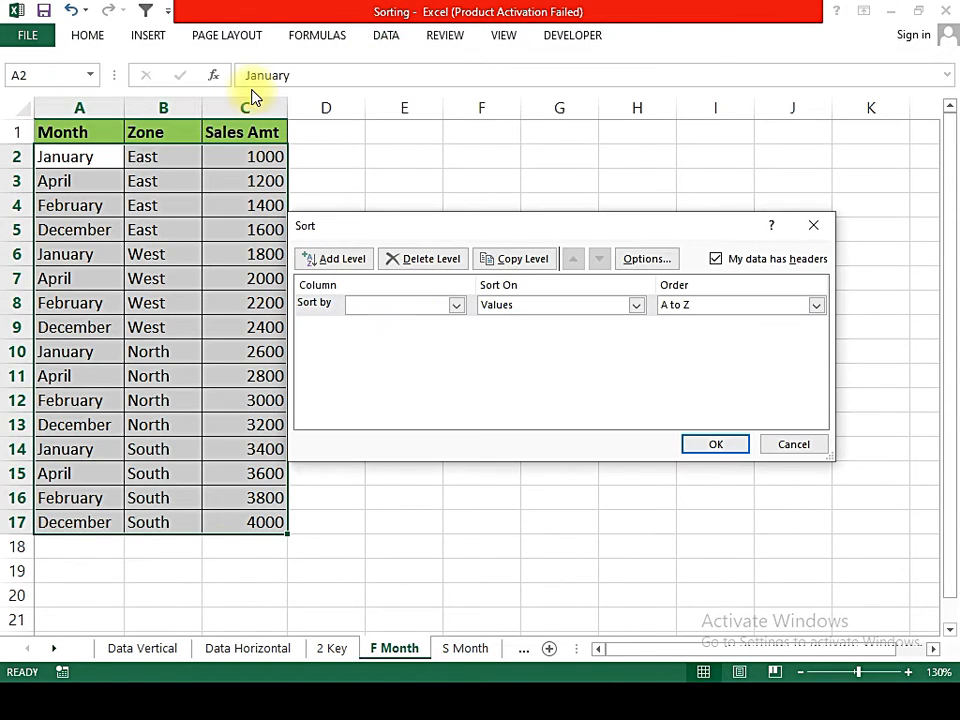
click(684, 310)
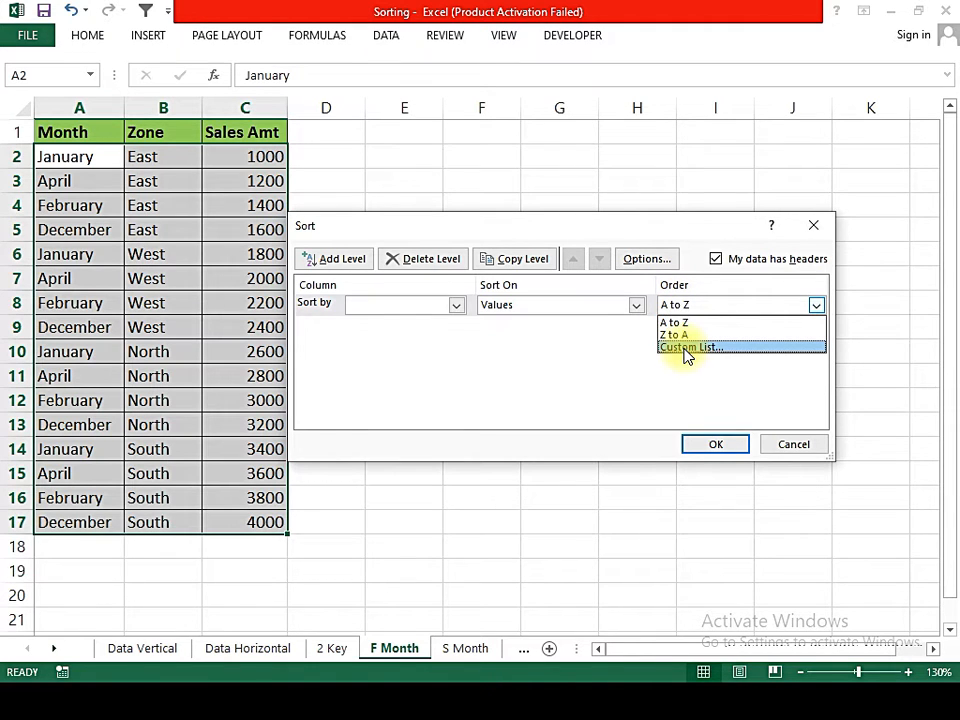
click(686, 347)
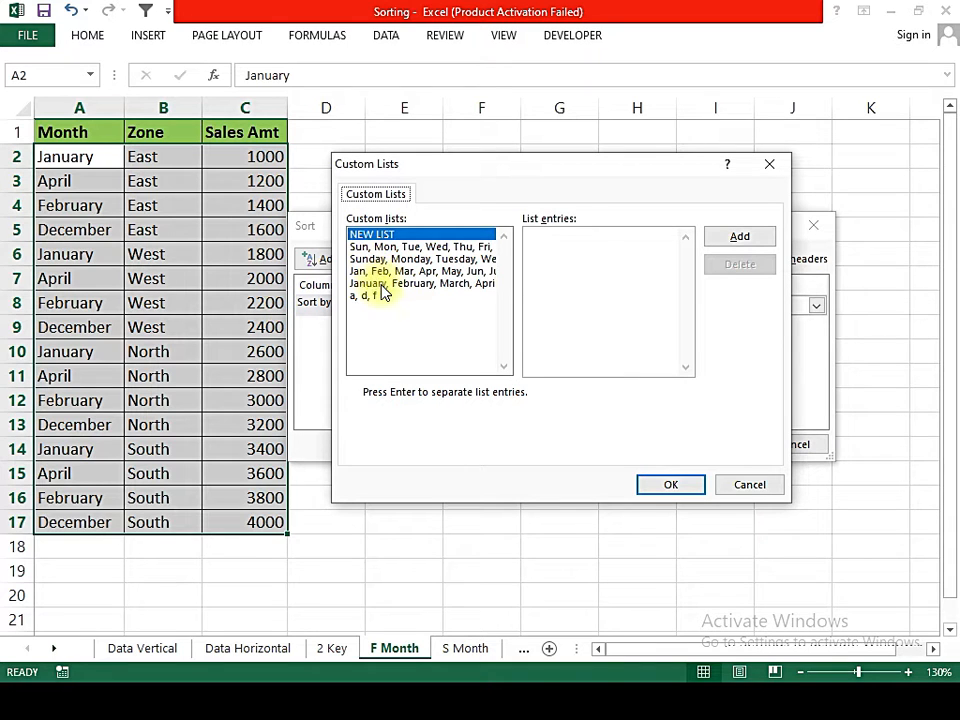
click(440, 285)
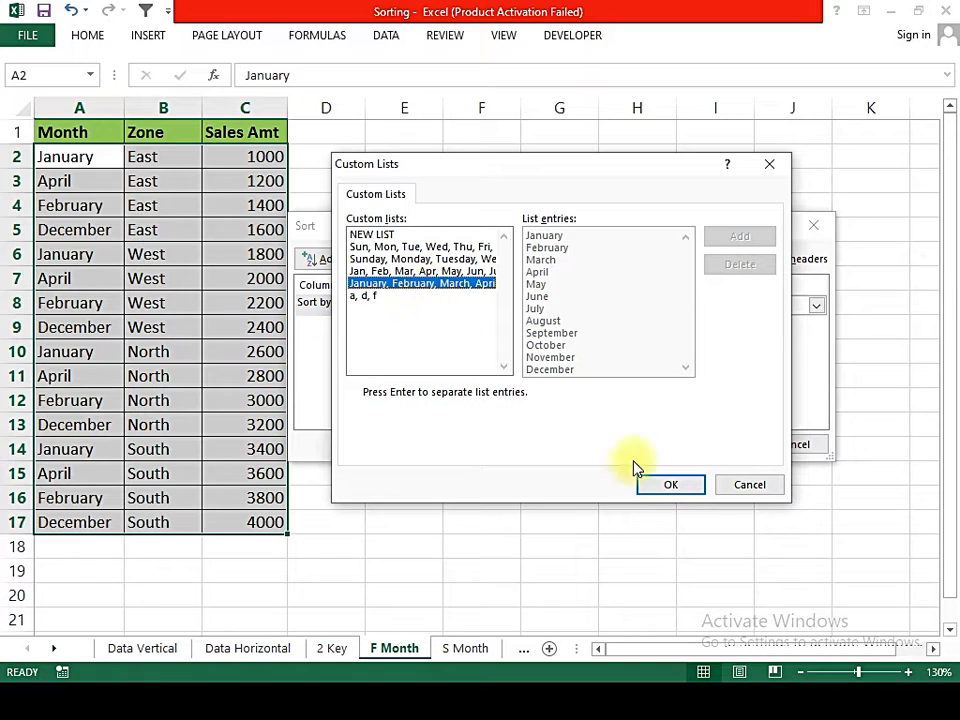
click(655, 488)
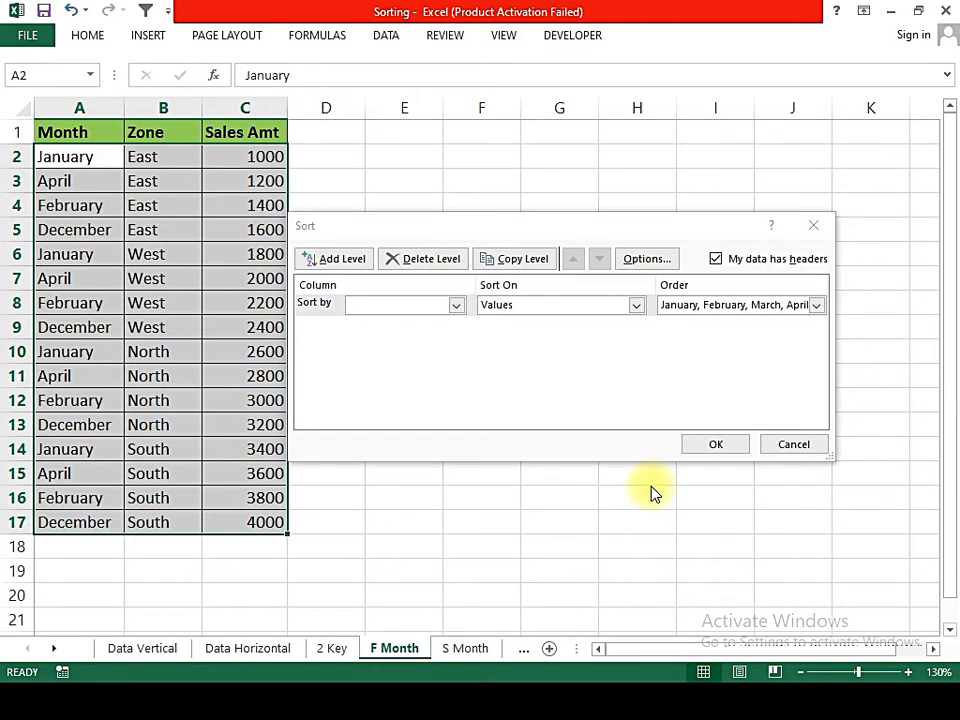
click(456, 306)
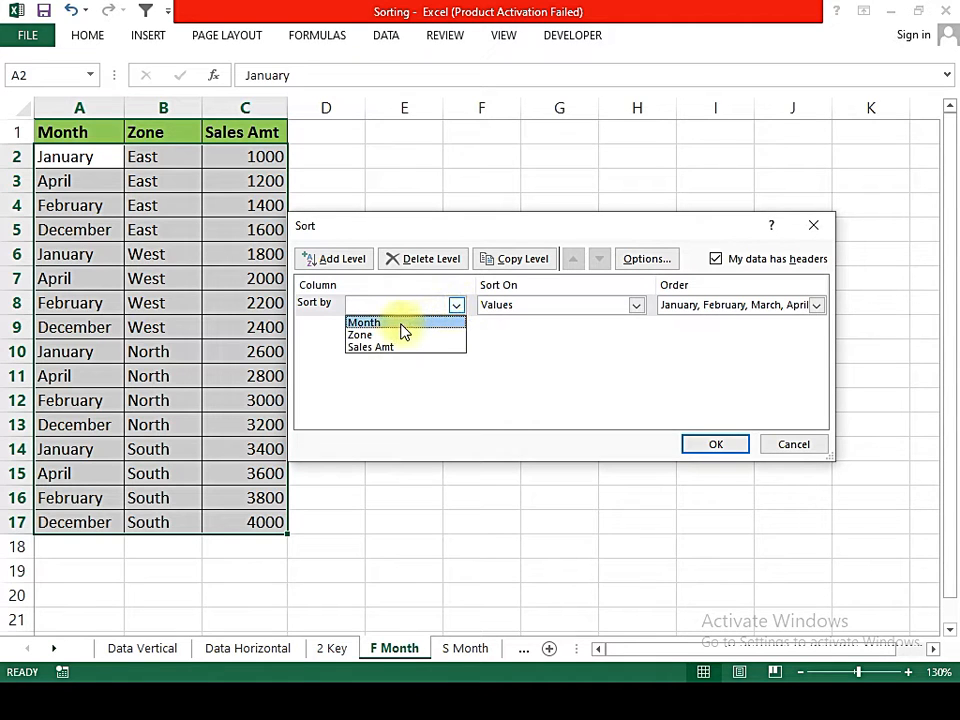
click(404, 323)
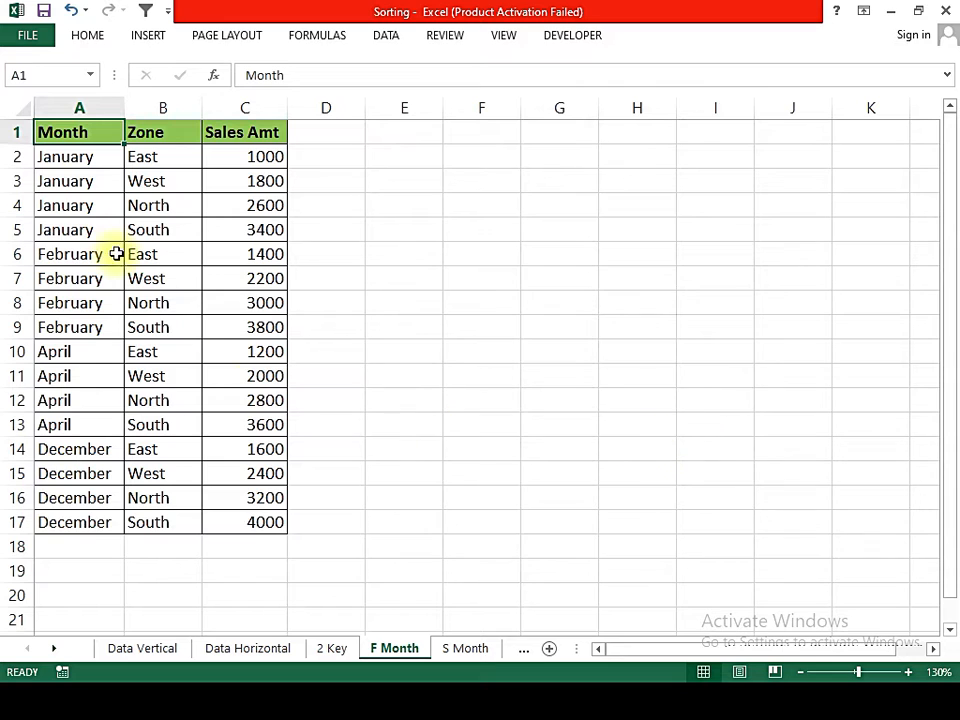
Step: Examine the order of the months in column A of the F Month sheet, from the January rows through December
drag(90, 173, 92, 232)
drag(90, 258, 94, 497)
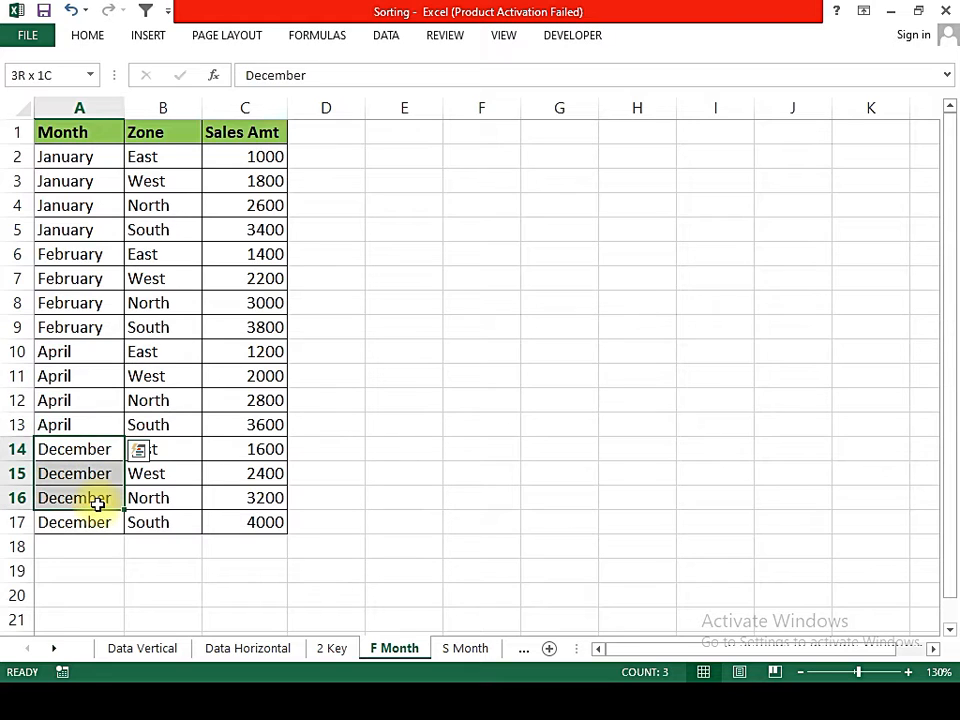
click(82, 153)
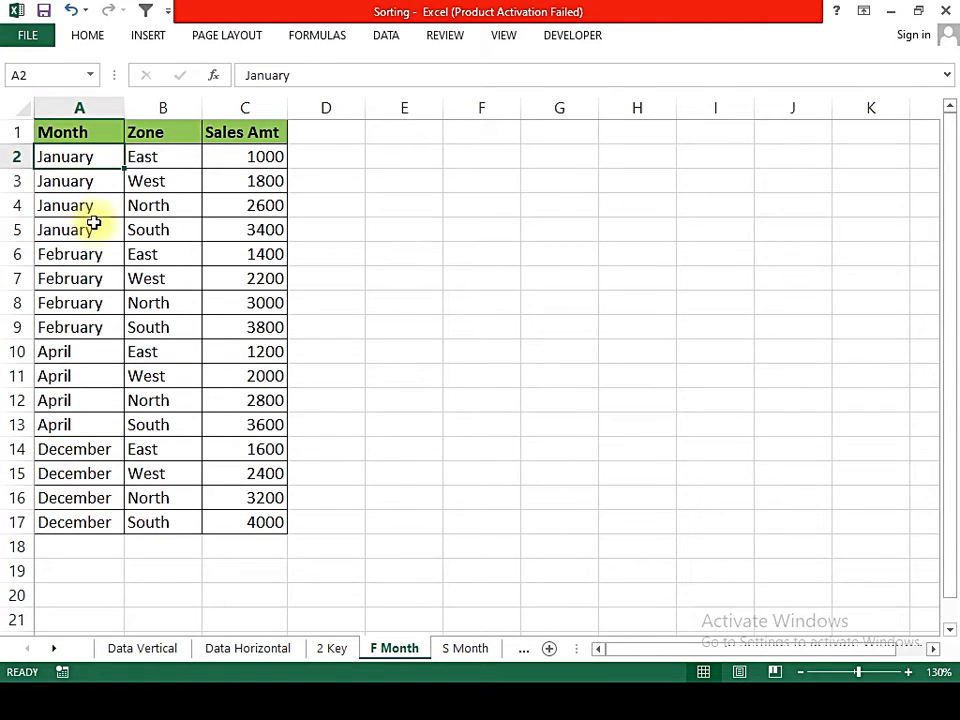
click(90, 229)
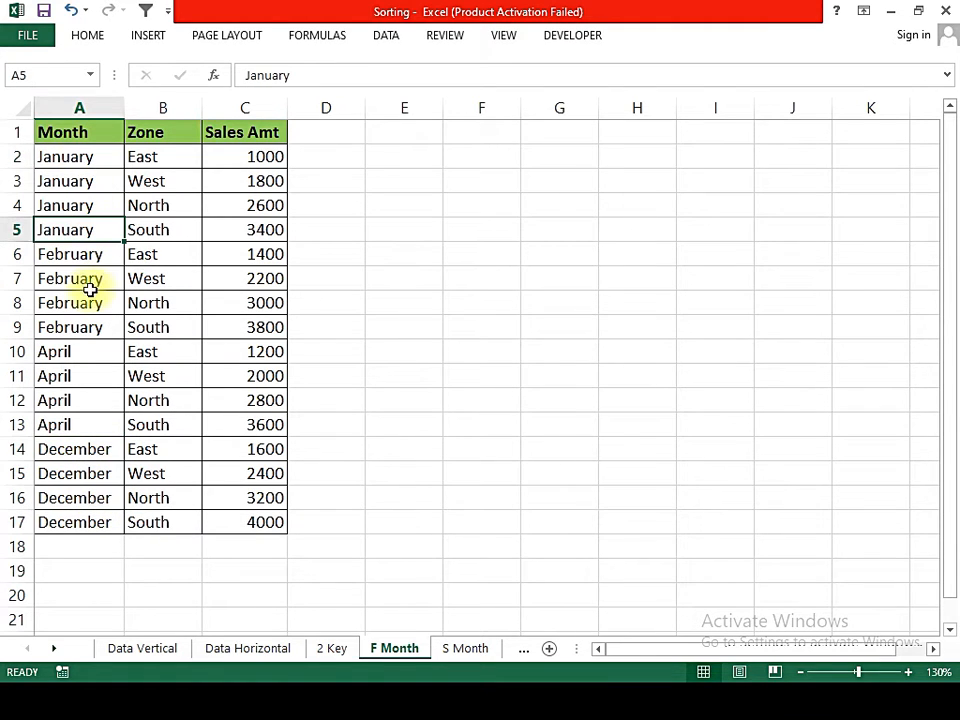
Step: Start a custom-list sort of the S Month sheet's table and permanently delete the "a, d, f" custom list
click(466, 649)
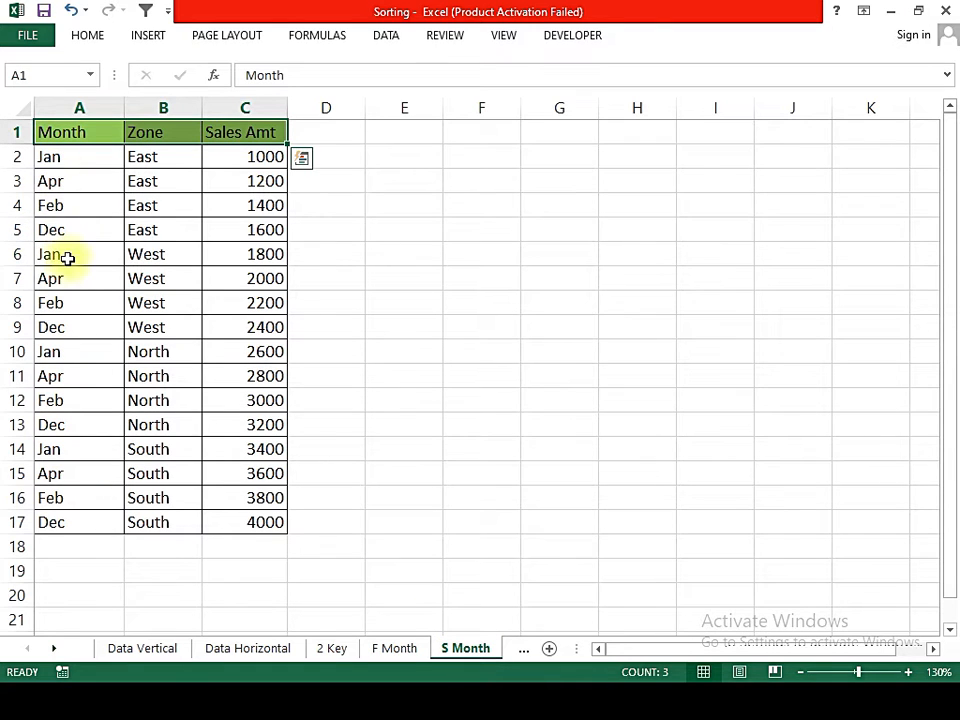
click(145, 232)
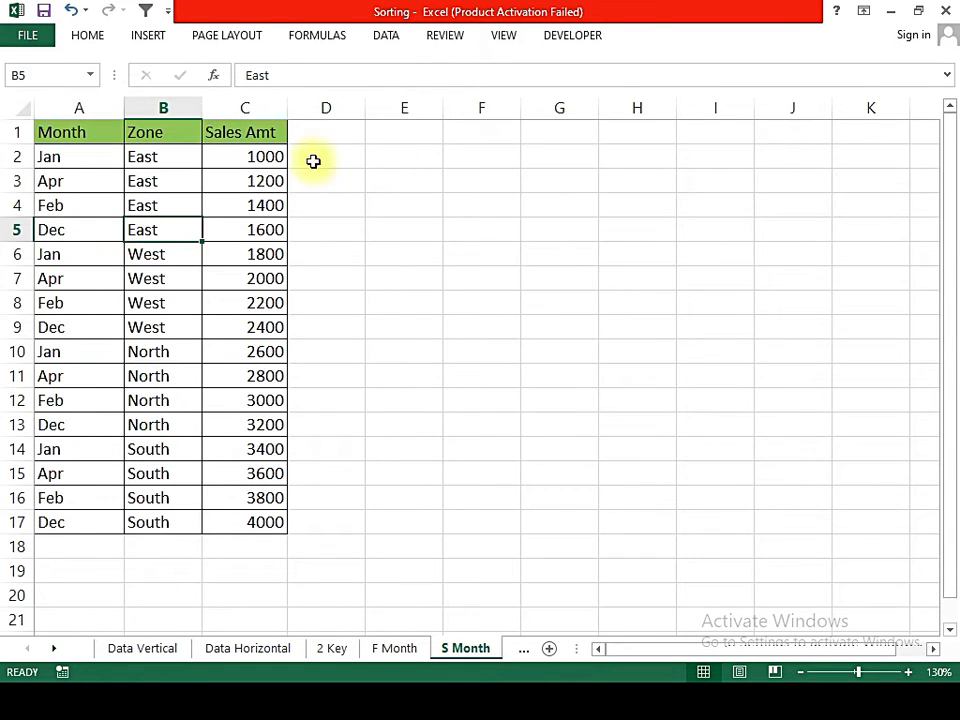
click(383, 38)
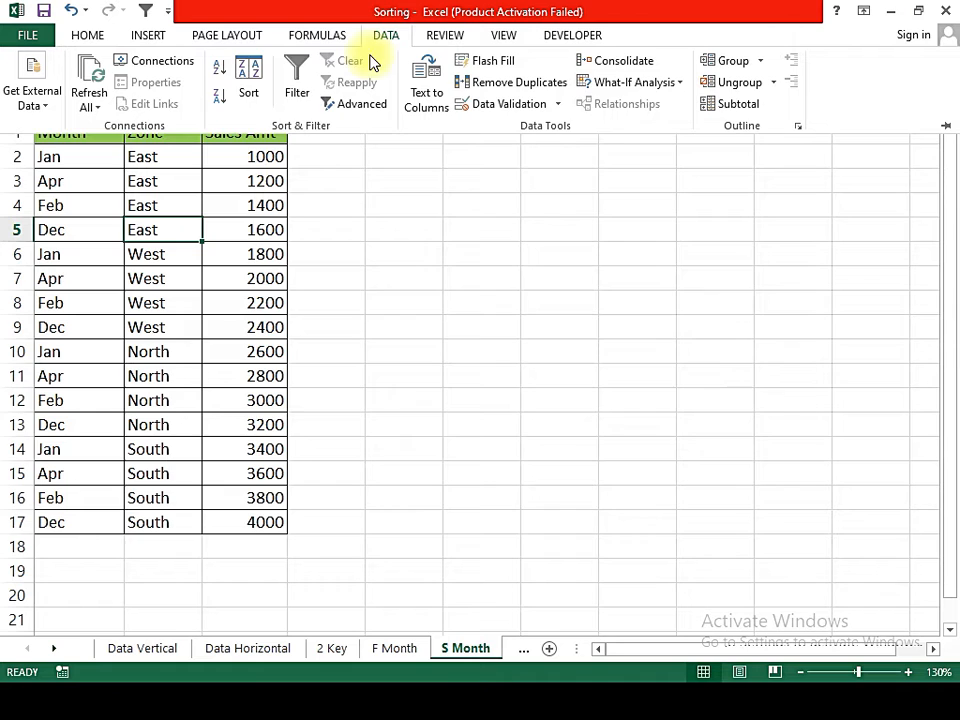
click(252, 84)
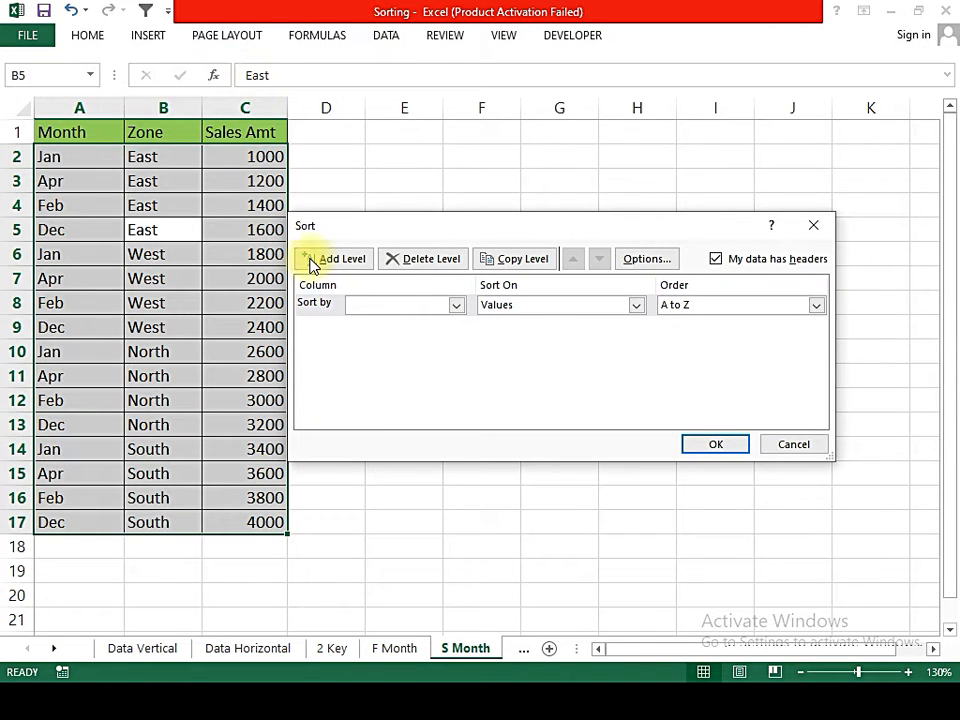
click(678, 305)
click(687, 348)
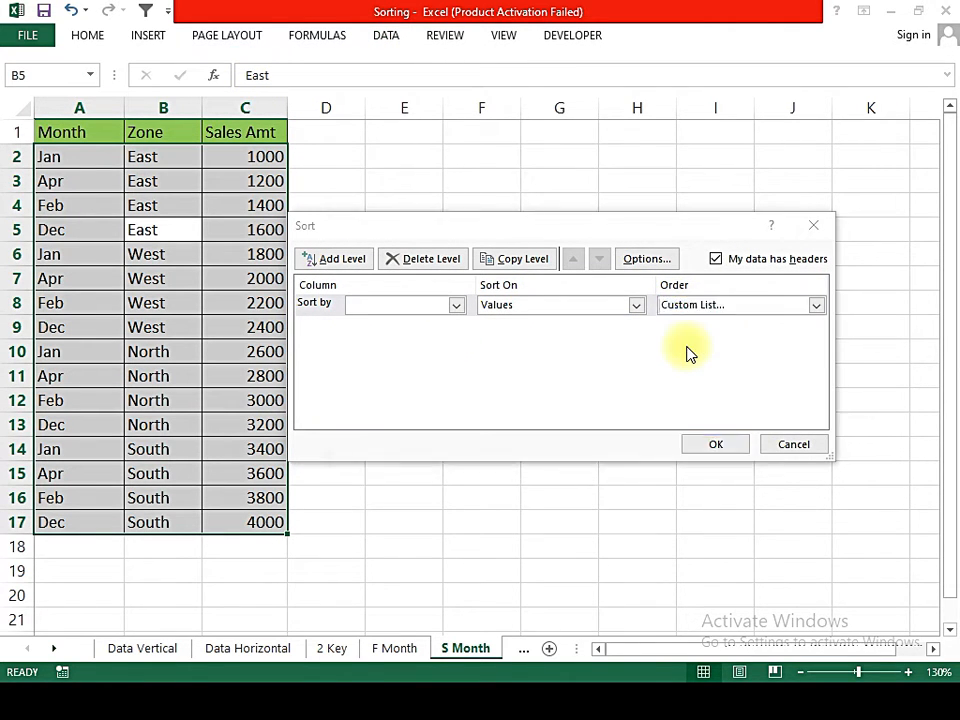
click(370, 296)
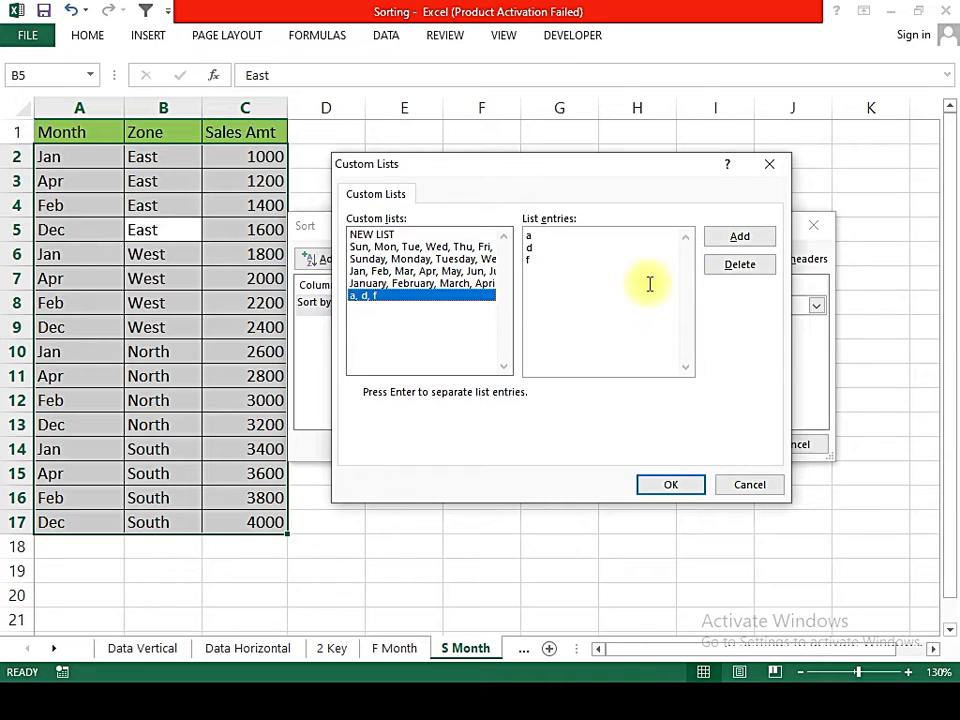
click(740, 264)
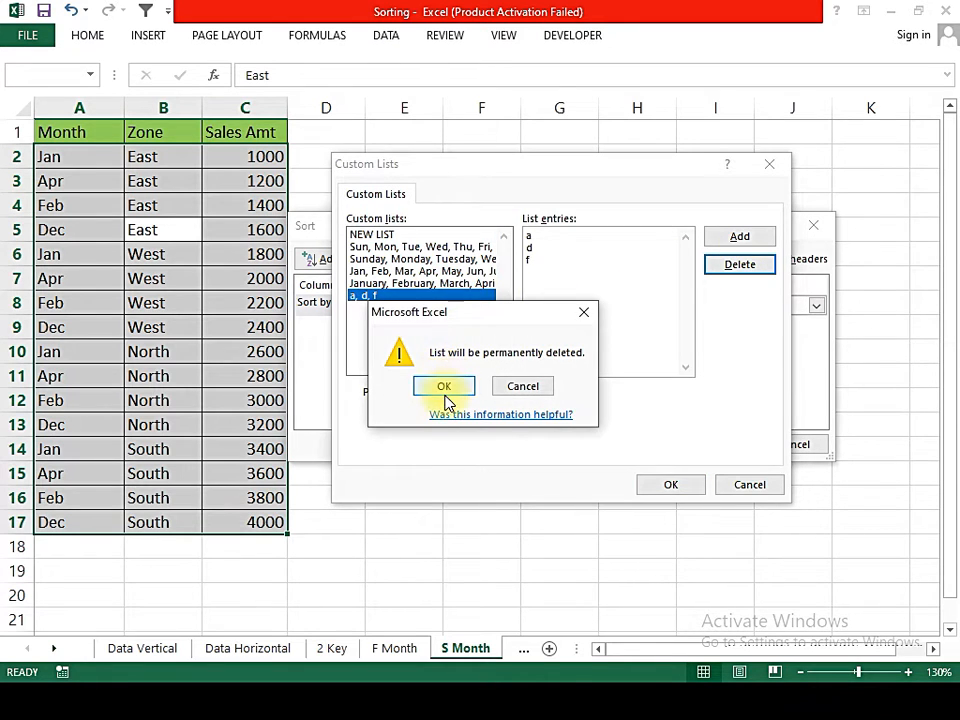
click(445, 398)
Step: Sort the S Month table by Month values, using the Jan, Feb, Mar, Apr custom list as the order
click(381, 271)
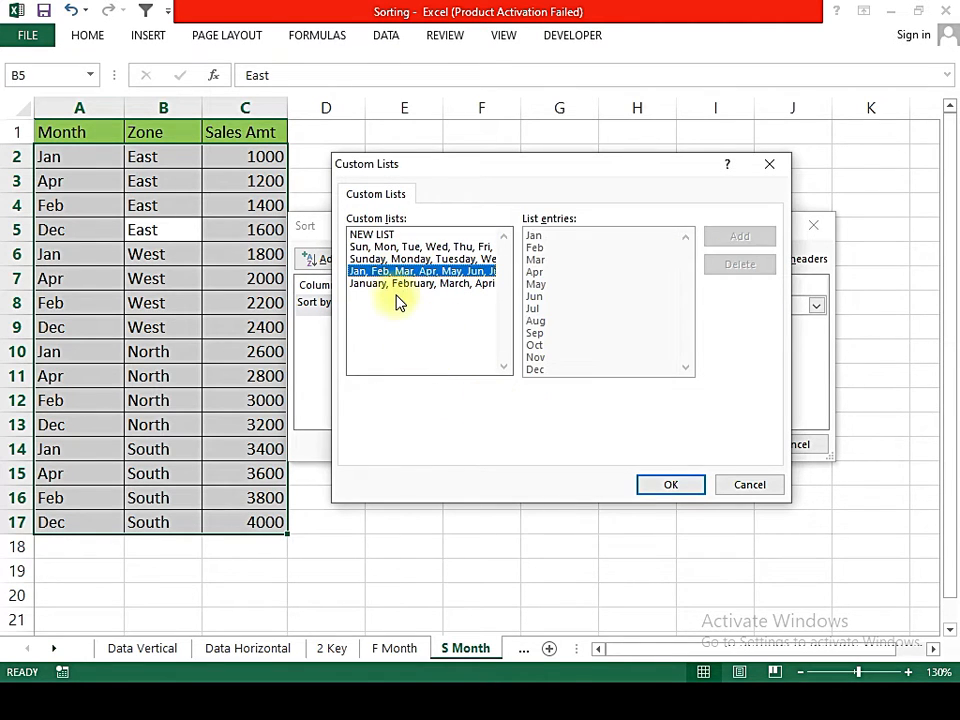
click(661, 484)
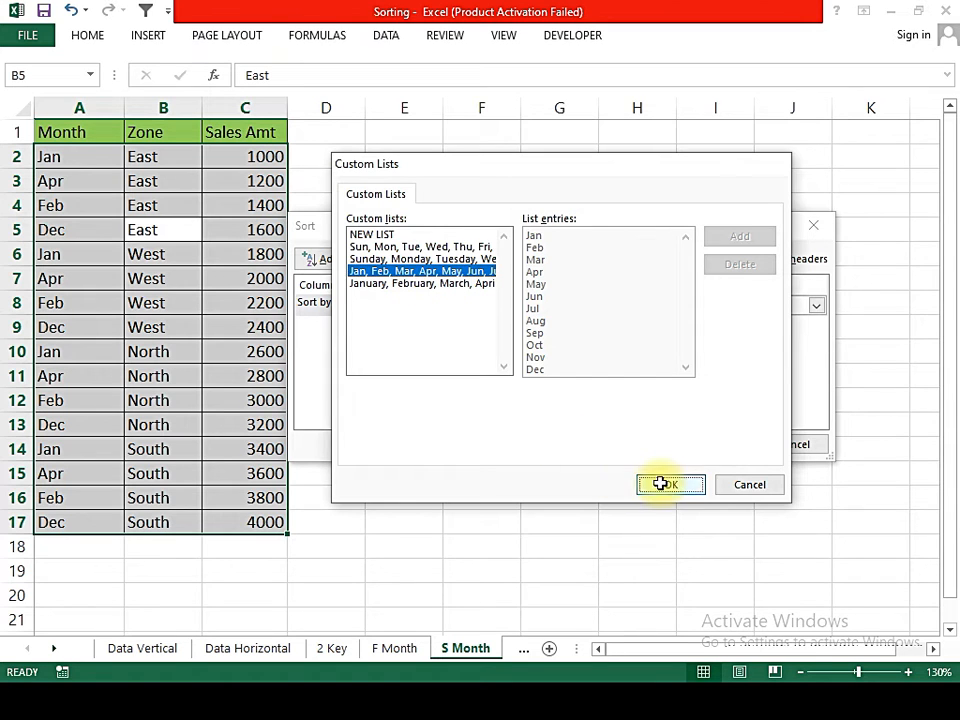
click(456, 306)
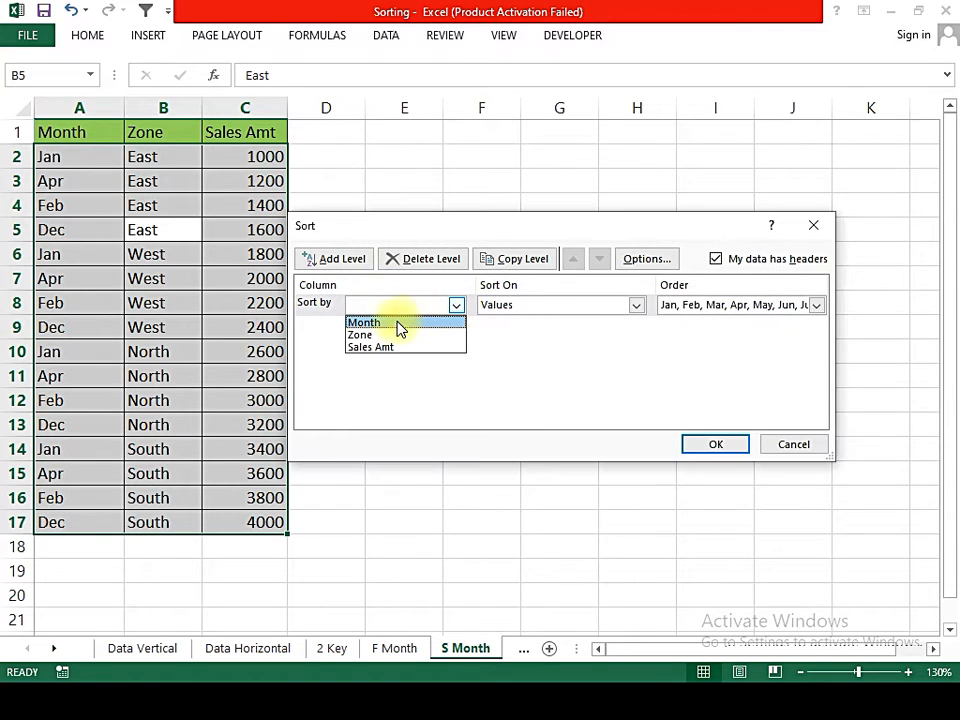
click(400, 323)
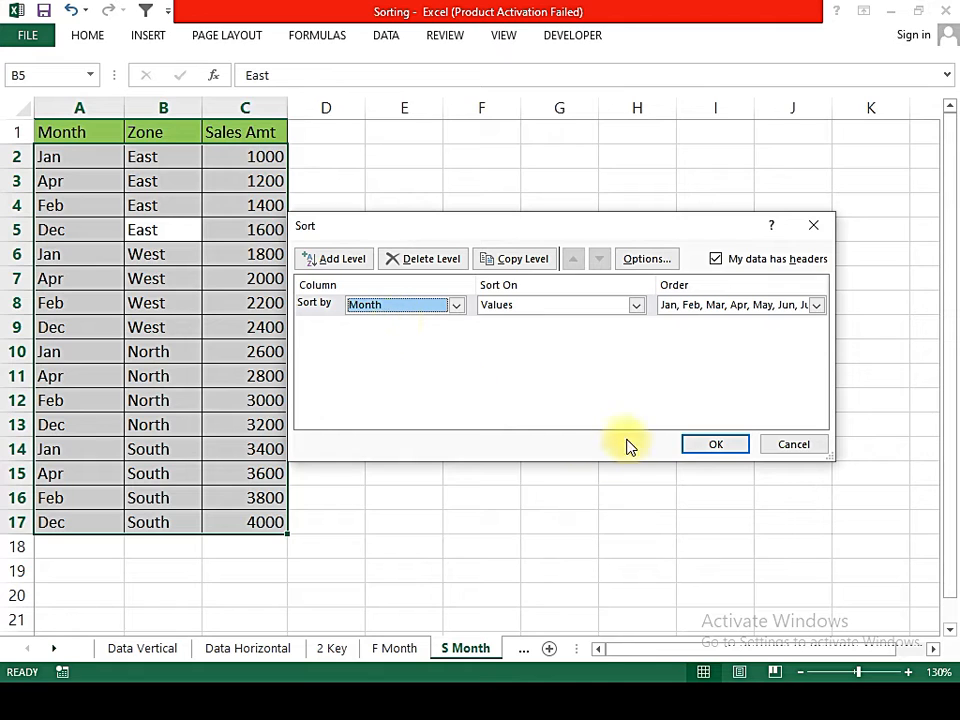
click(688, 446)
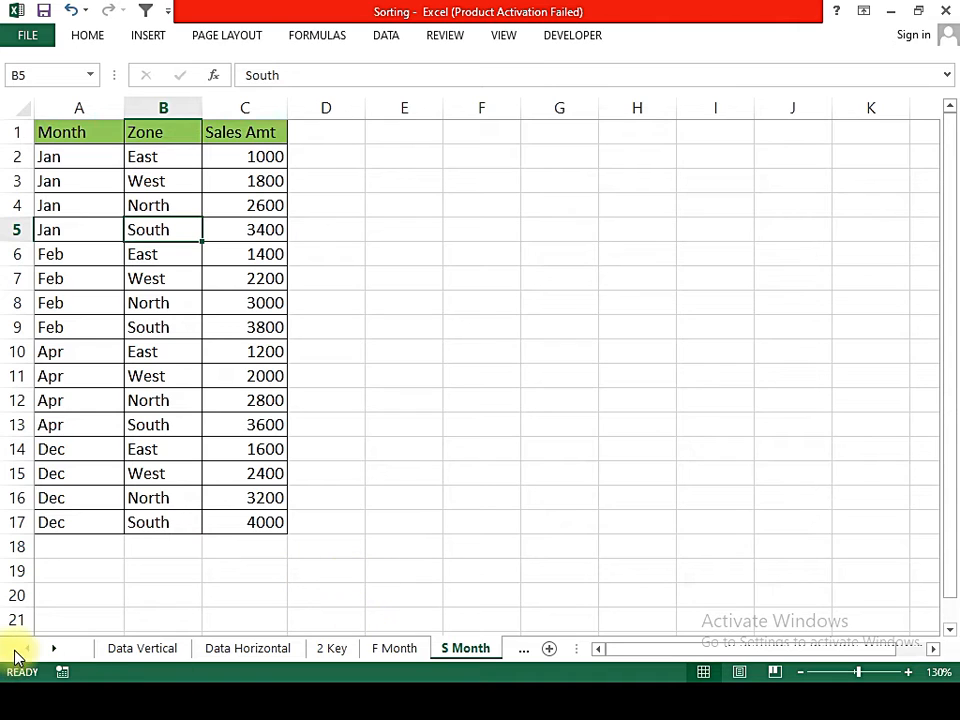
Step: Sort the F Day sheet's table by Day values, using the Sunday, Monday, Tuesday custom list as the order
click(54, 649)
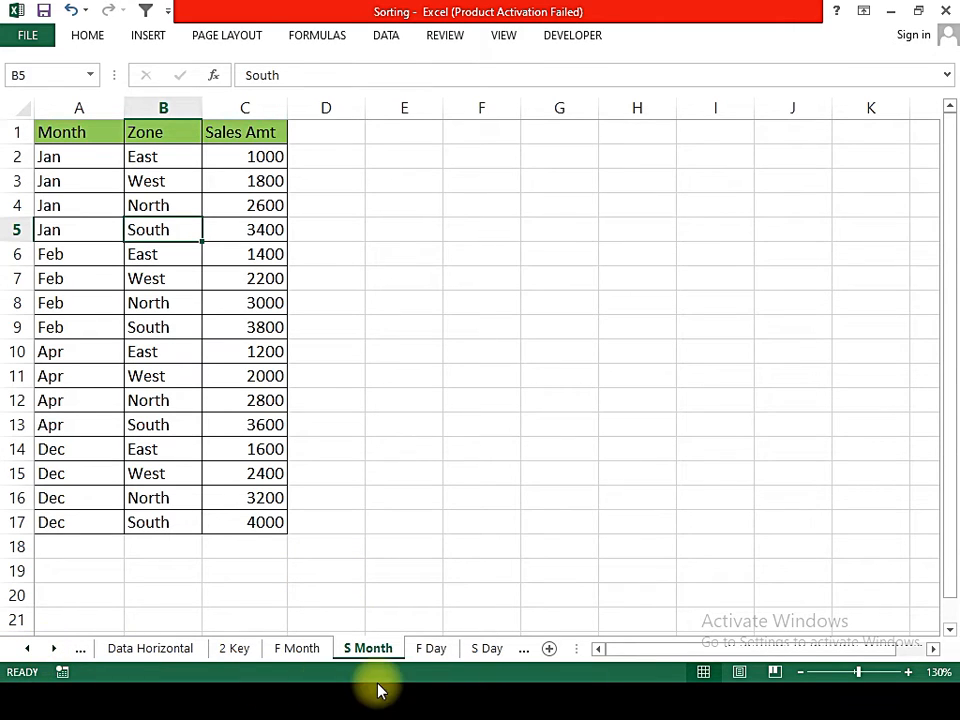
click(430, 649)
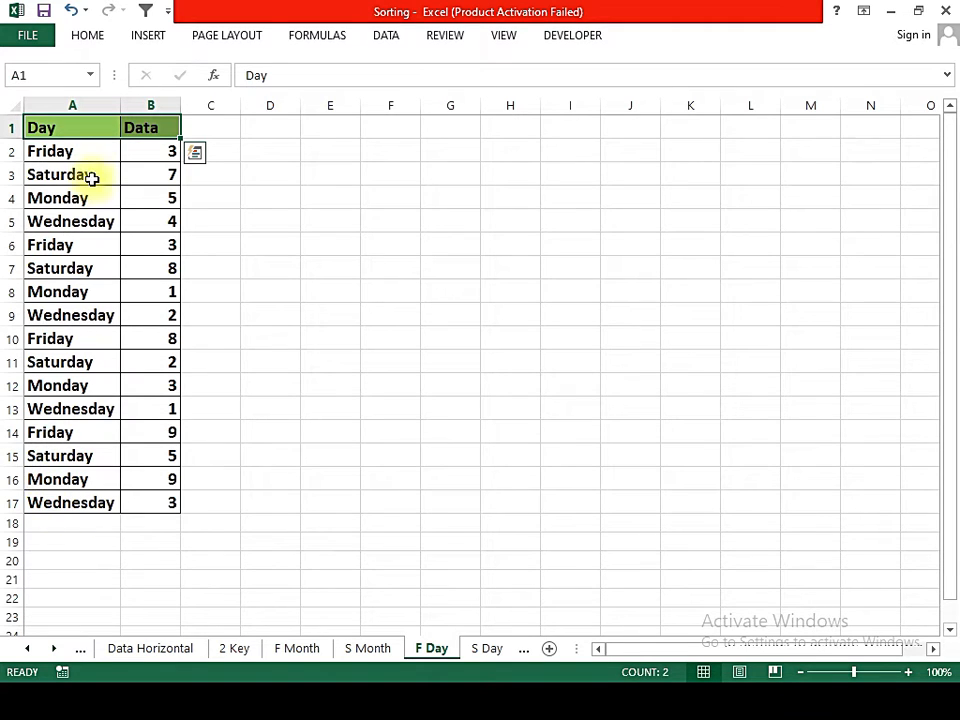
click(394, 36)
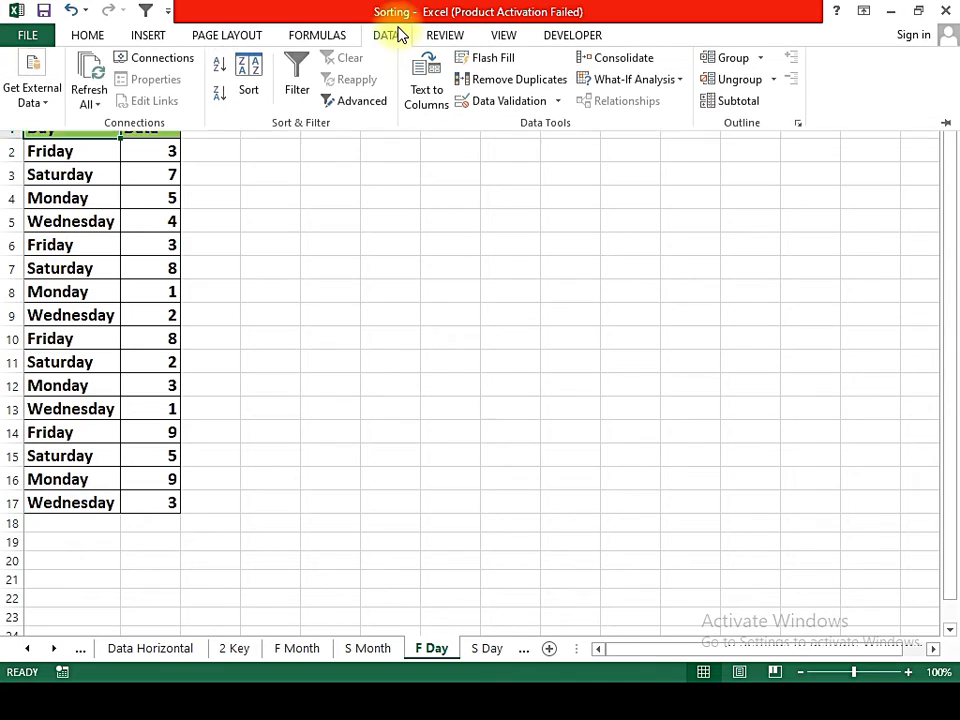
click(246, 95)
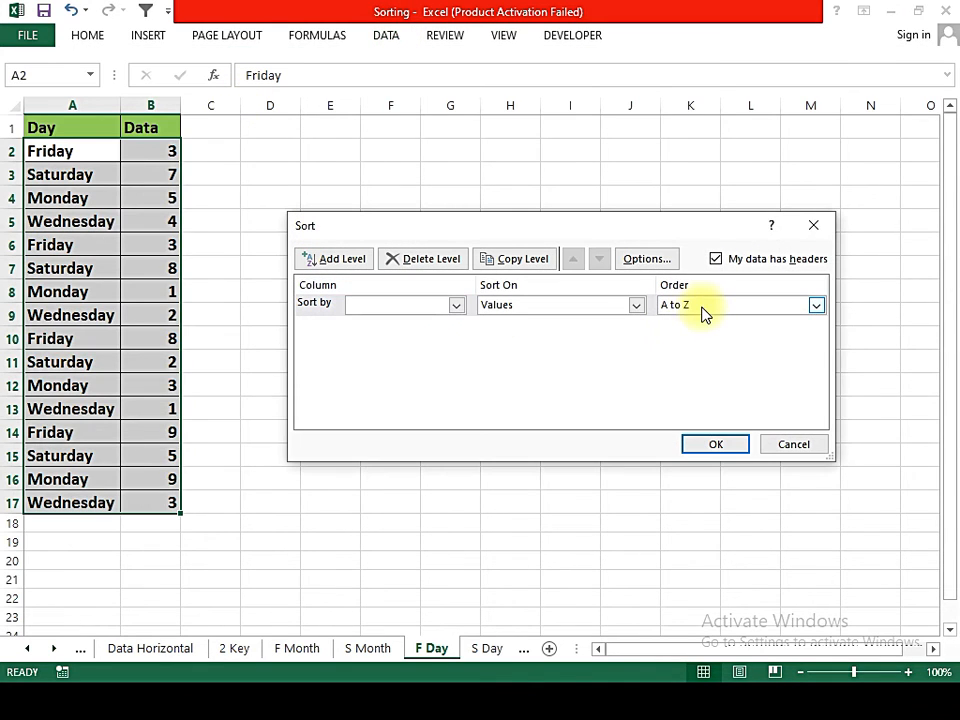
click(703, 305)
click(694, 347)
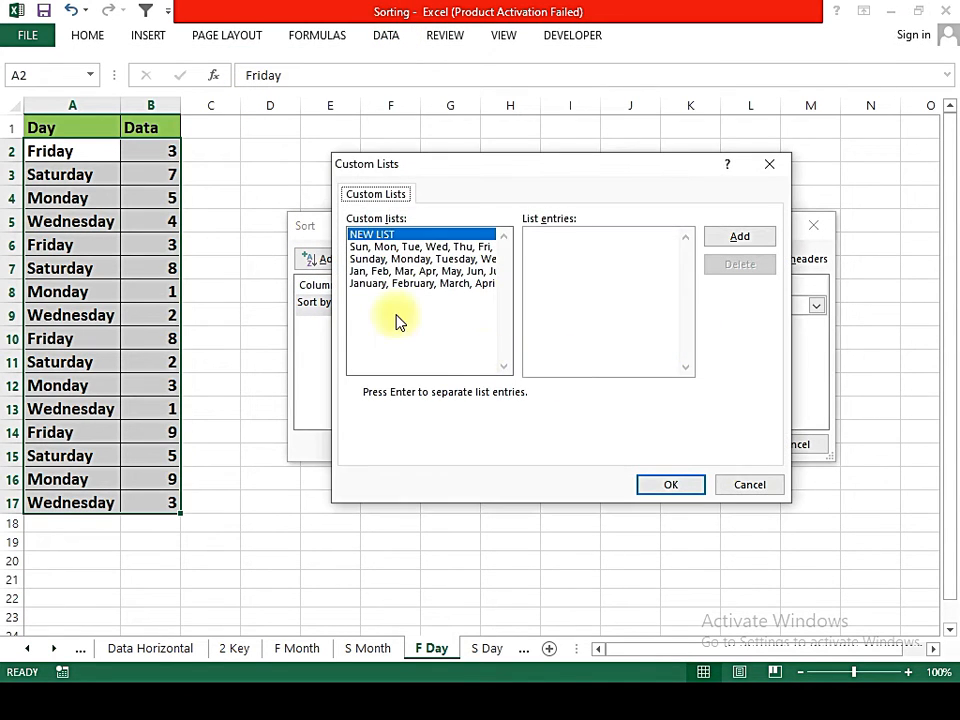
click(381, 259)
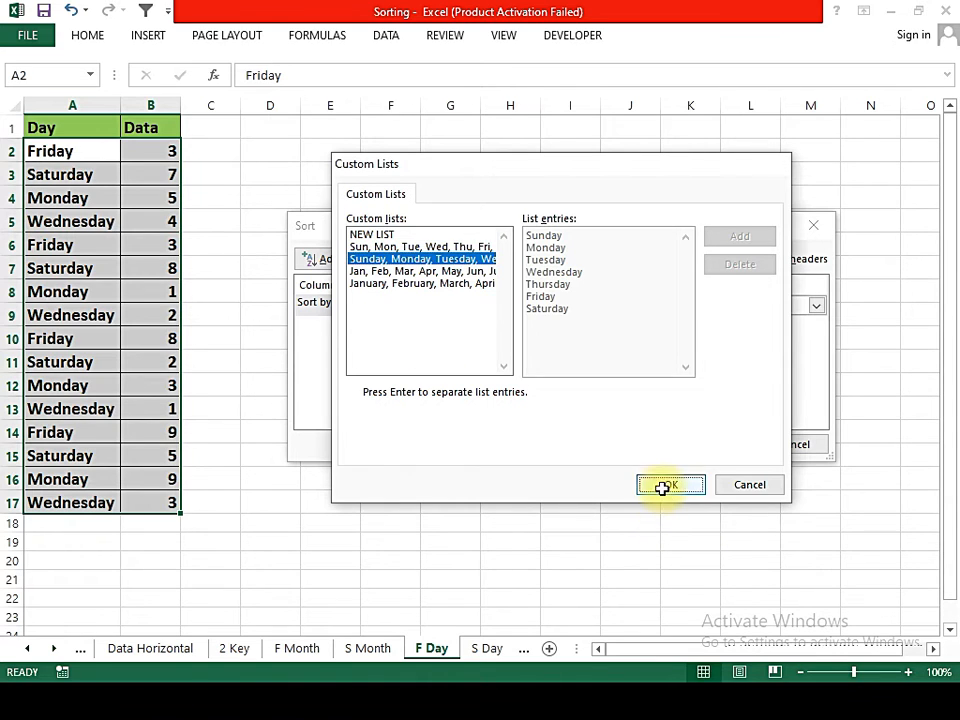
click(665, 485)
click(458, 308)
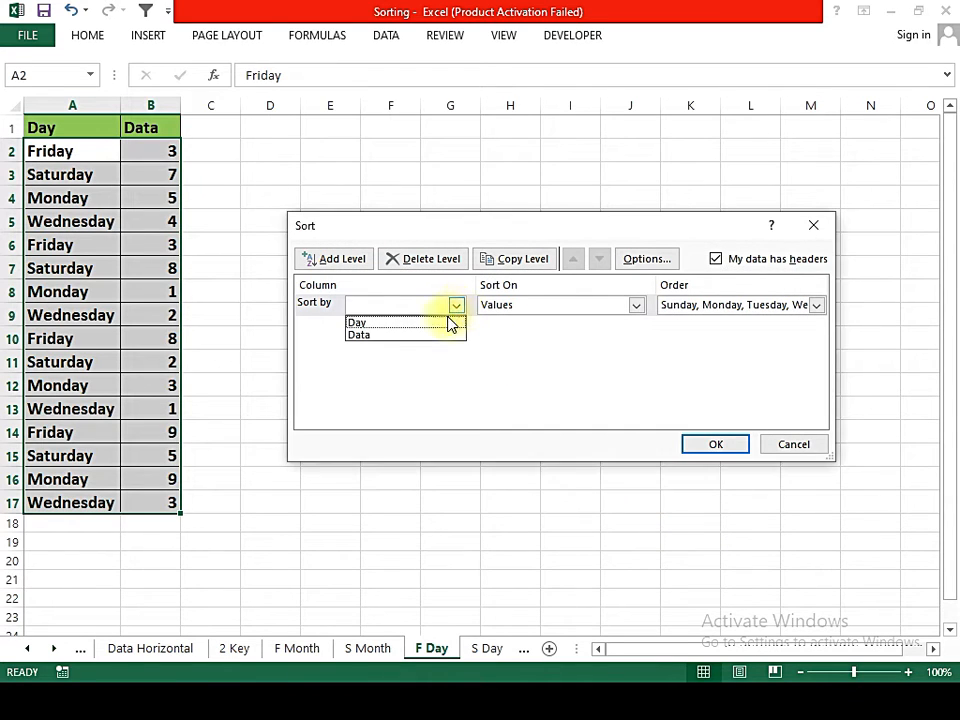
click(388, 323)
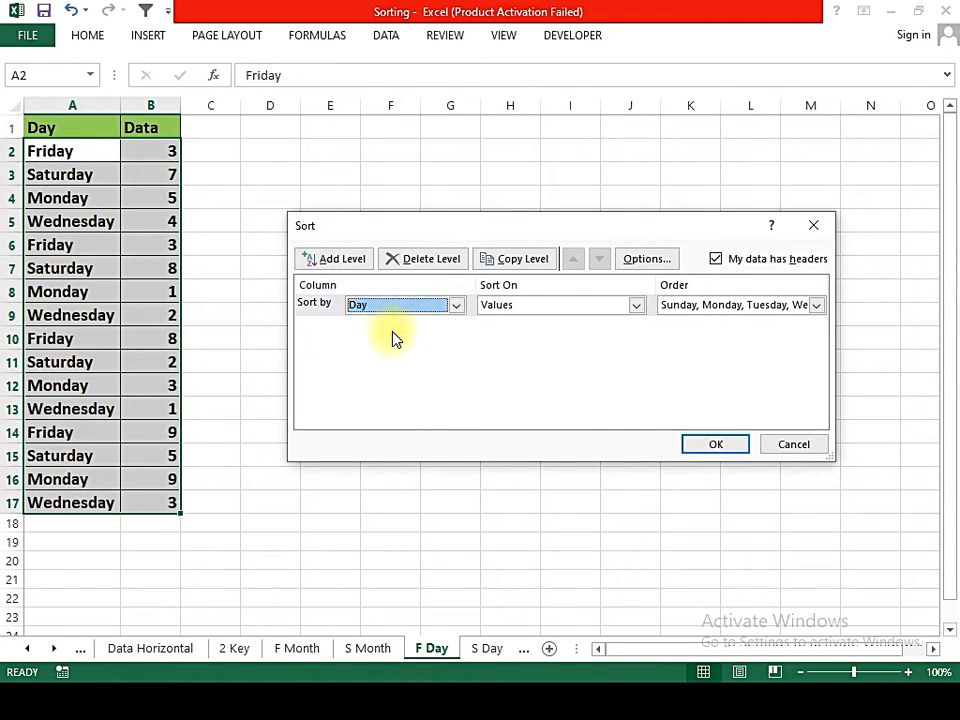
click(690, 442)
click(62, 128)
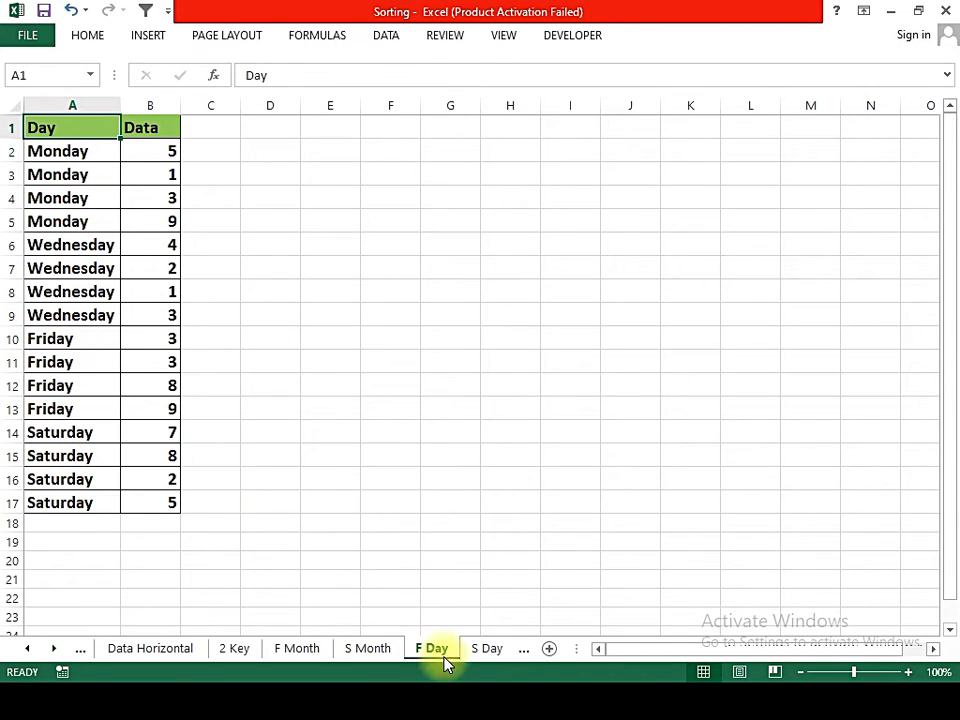
Step: Sort the S Day sheet's table by Day values, using the Sun, Mon, Tue, Wed custom list as the order
click(487, 648)
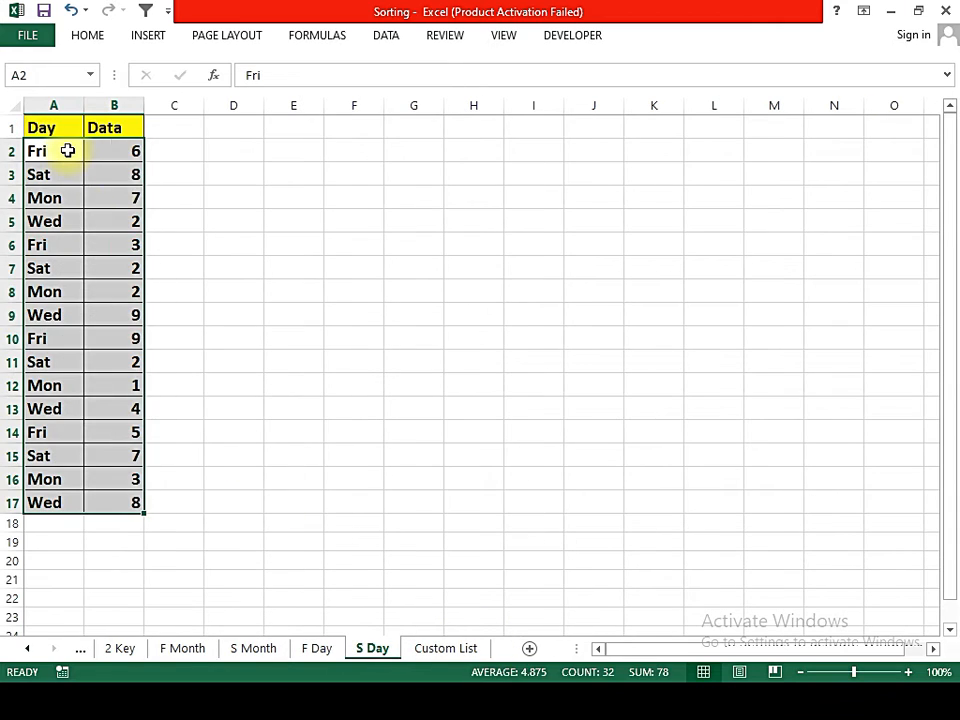
click(69, 150)
click(58, 131)
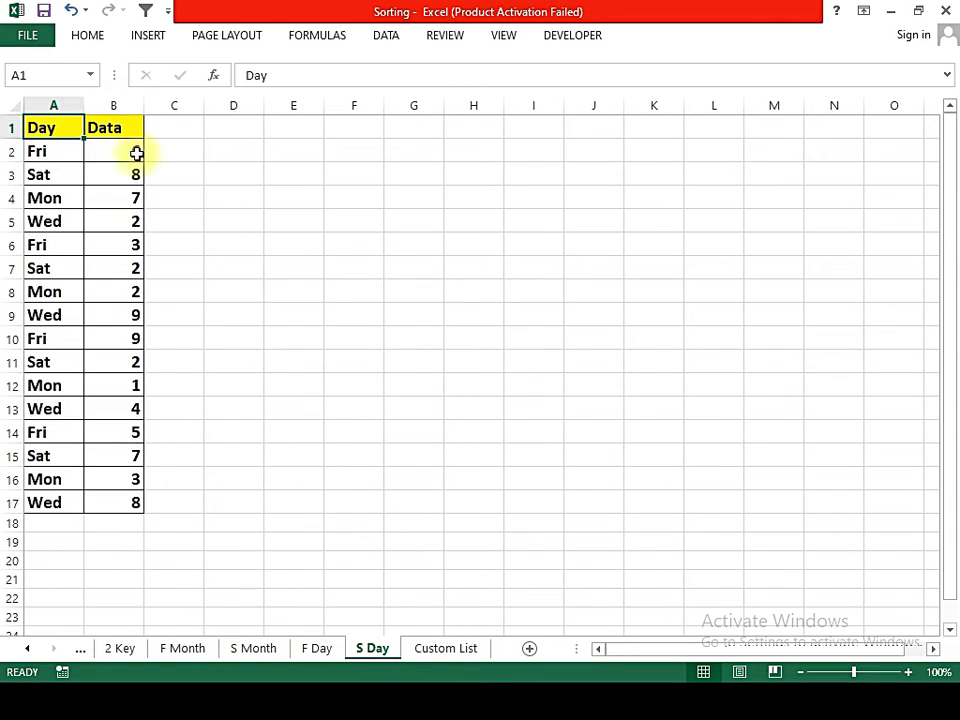
click(396, 36)
click(250, 85)
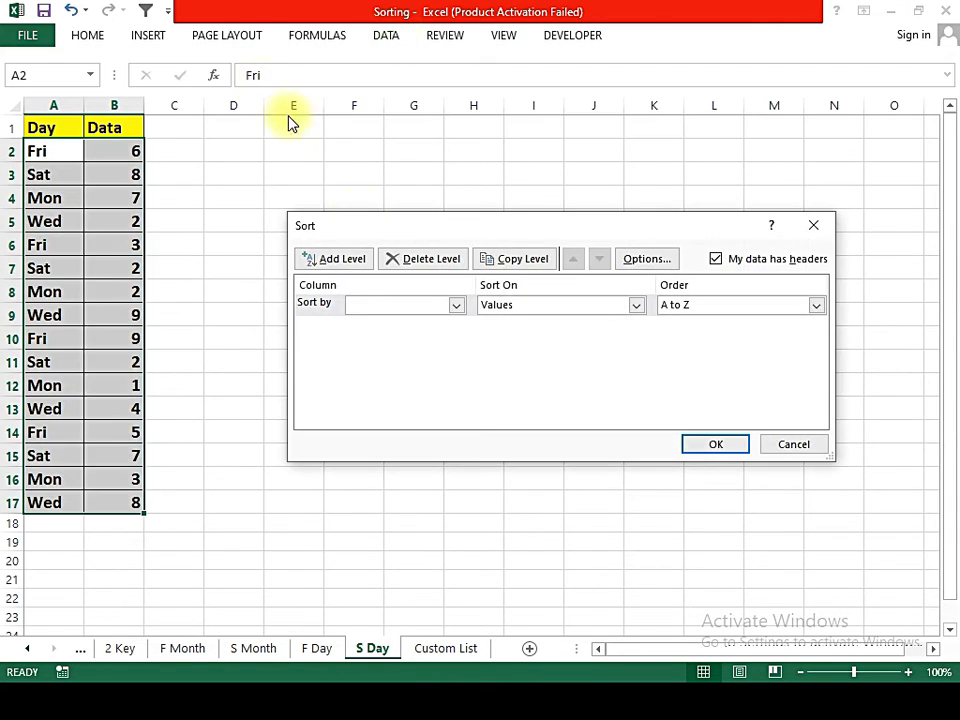
click(696, 308)
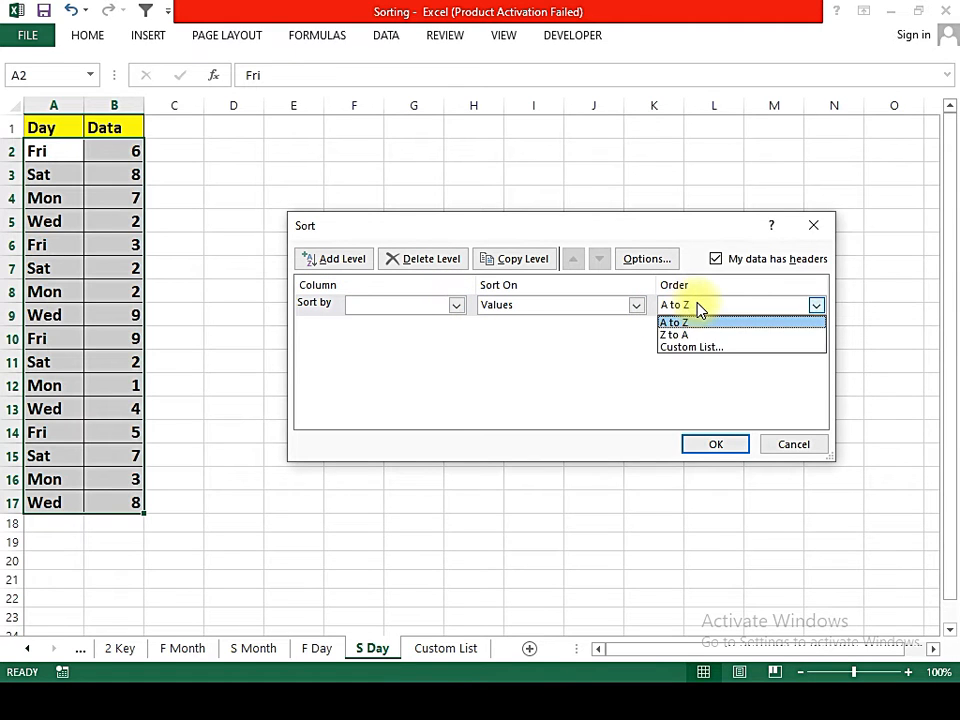
click(700, 347)
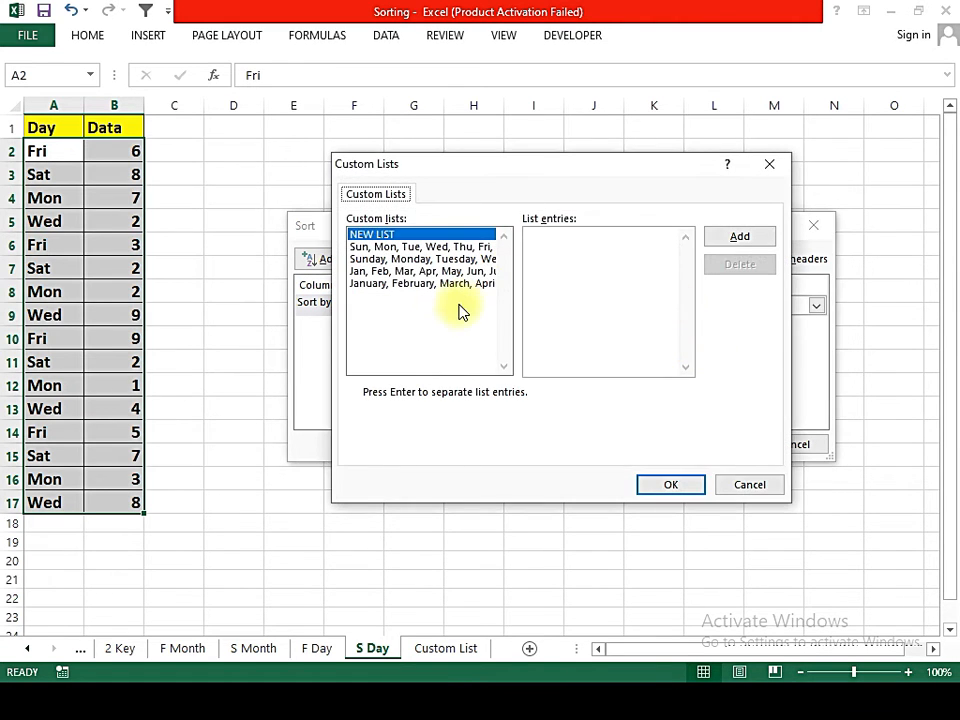
click(381, 247)
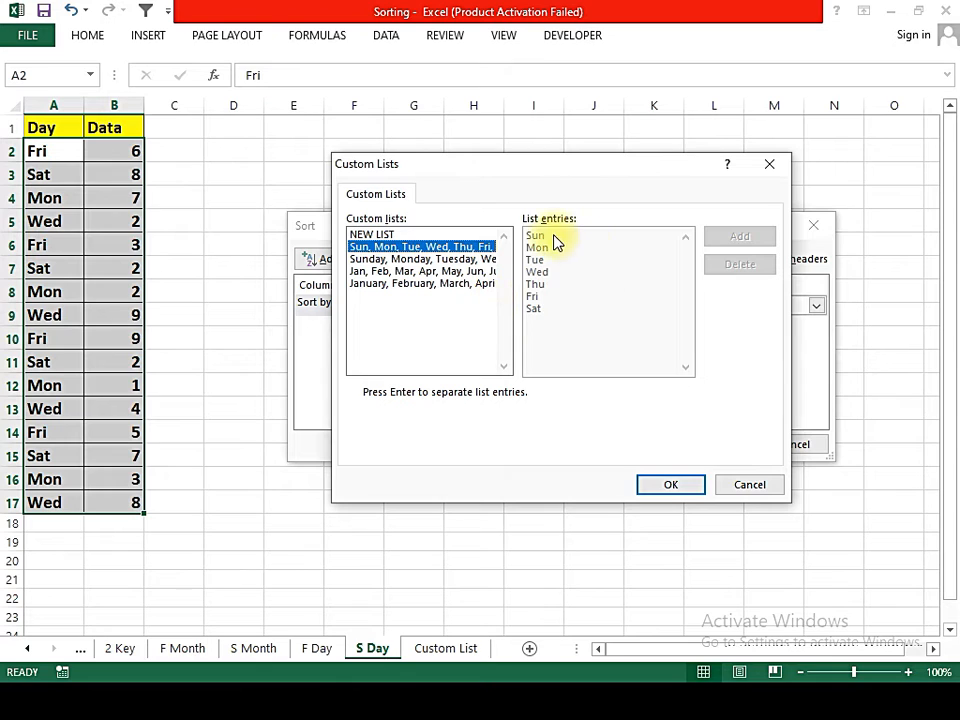
click(668, 490)
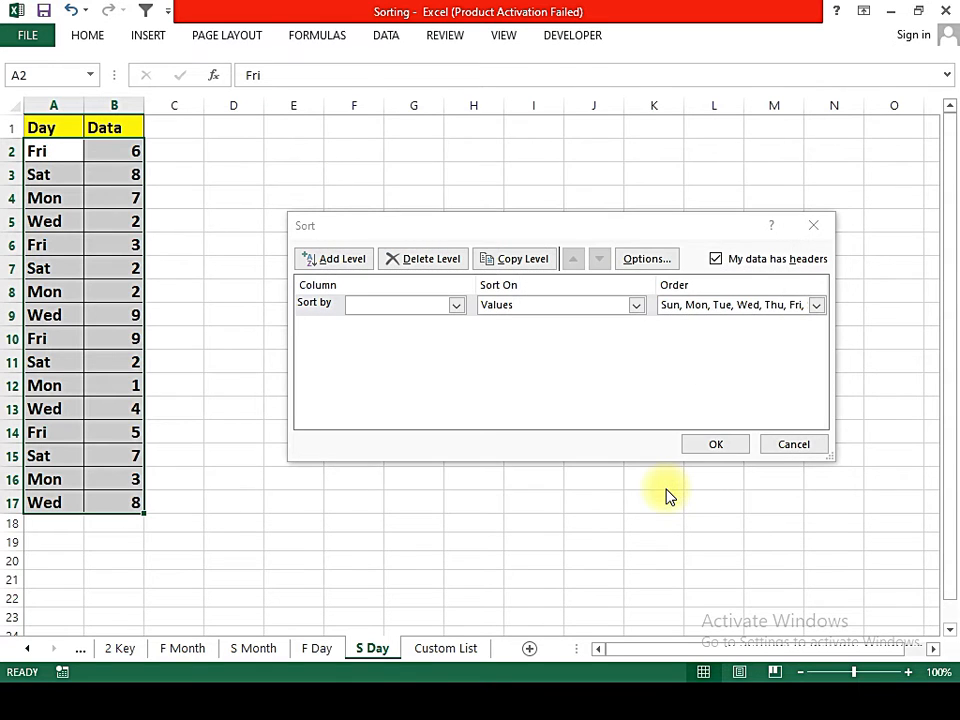
click(456, 305)
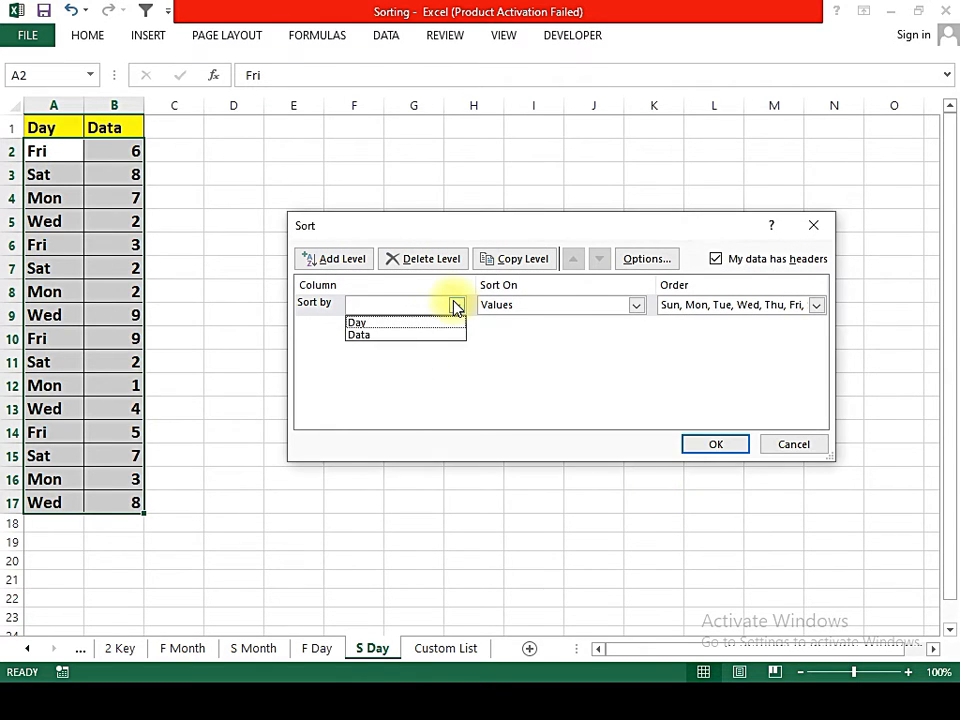
click(379, 324)
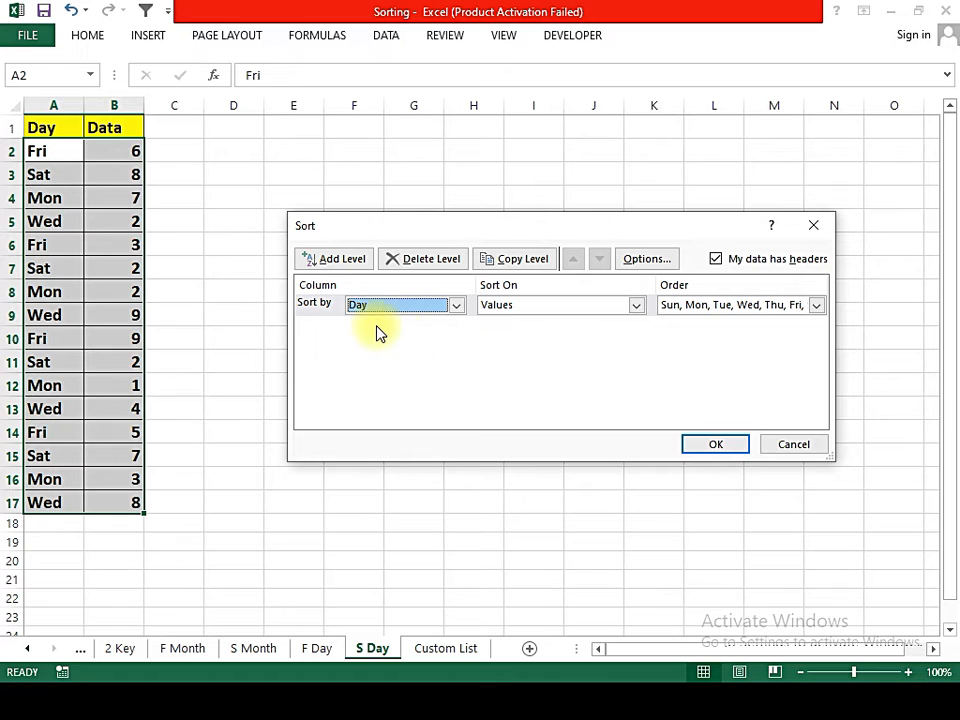
click(712, 445)
click(55, 133)
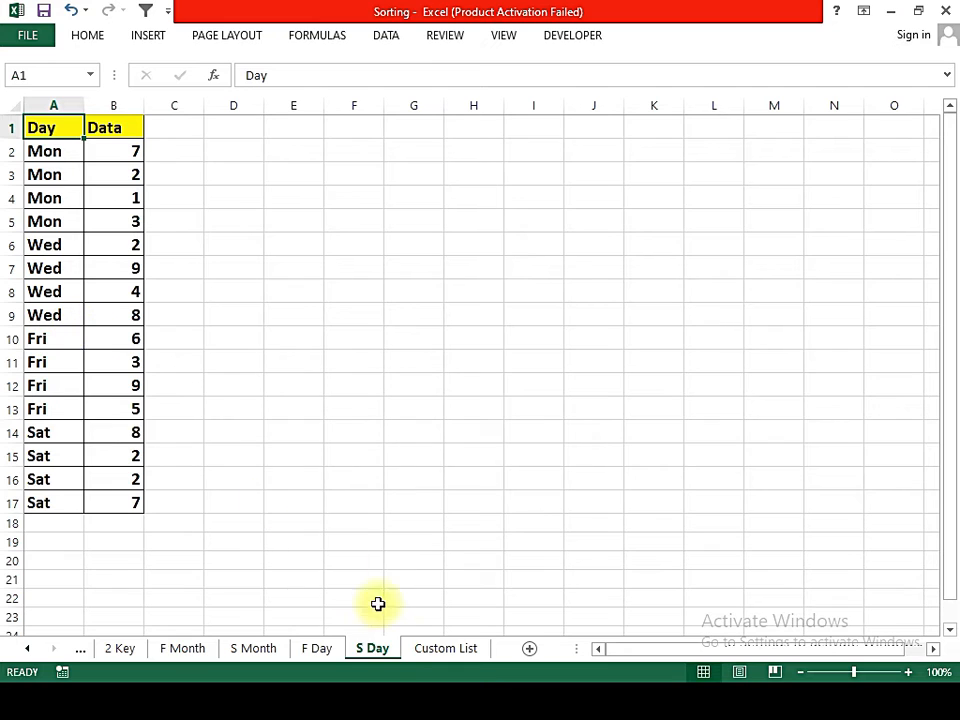
Step: Copy the comma-separated country list "India,Nepal,Bhutan,China,Bangladesh,Lanka" from cell G10 of the Custom List sheet
click(425, 650)
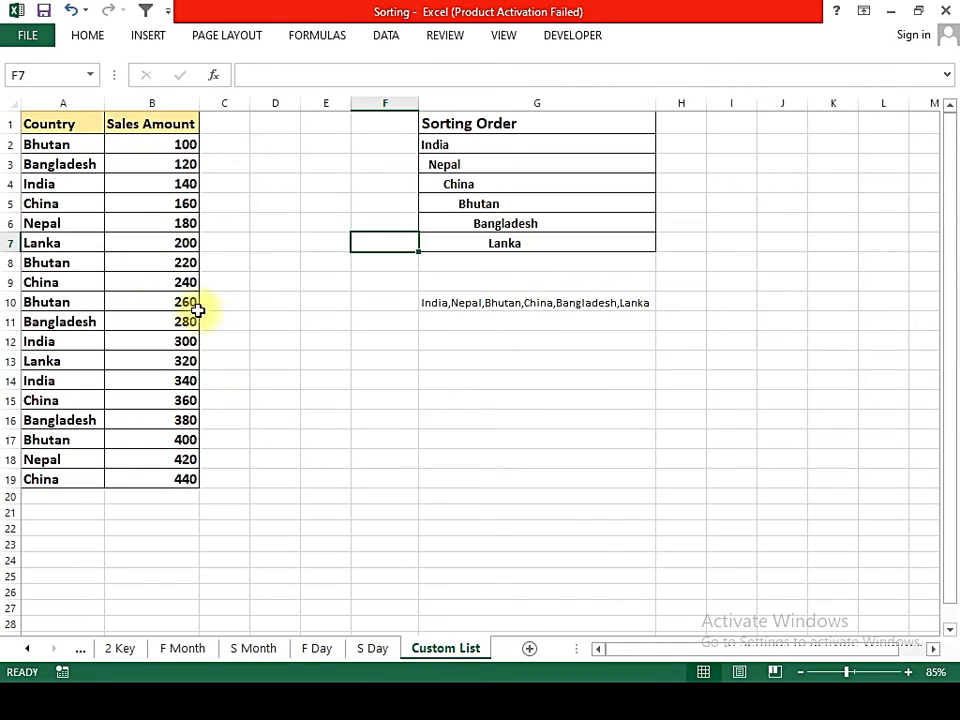
click(73, 124)
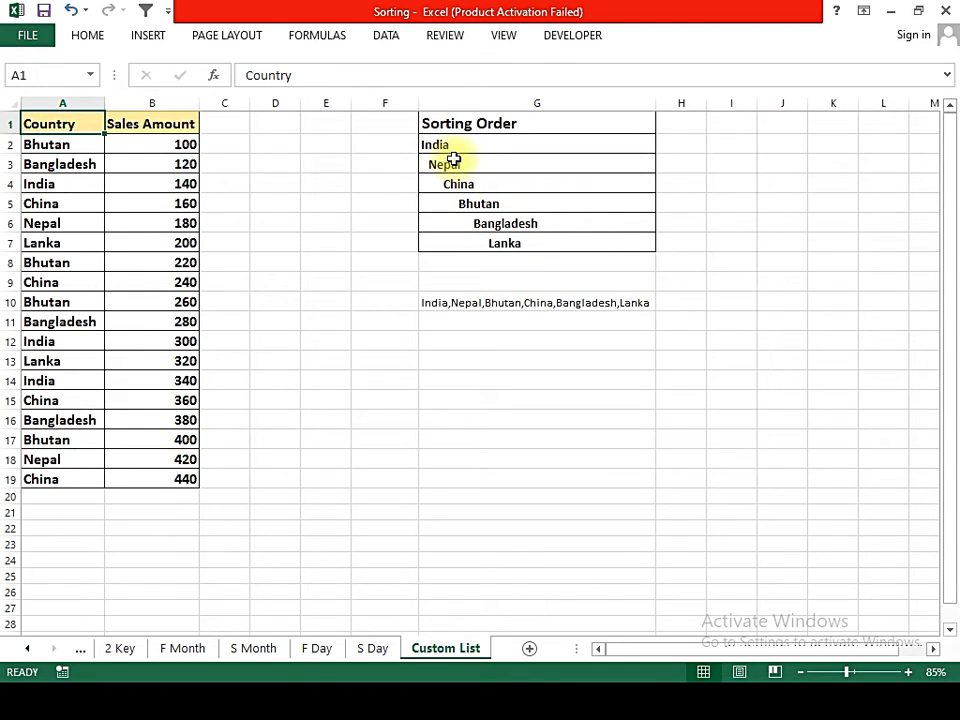
click(467, 300)
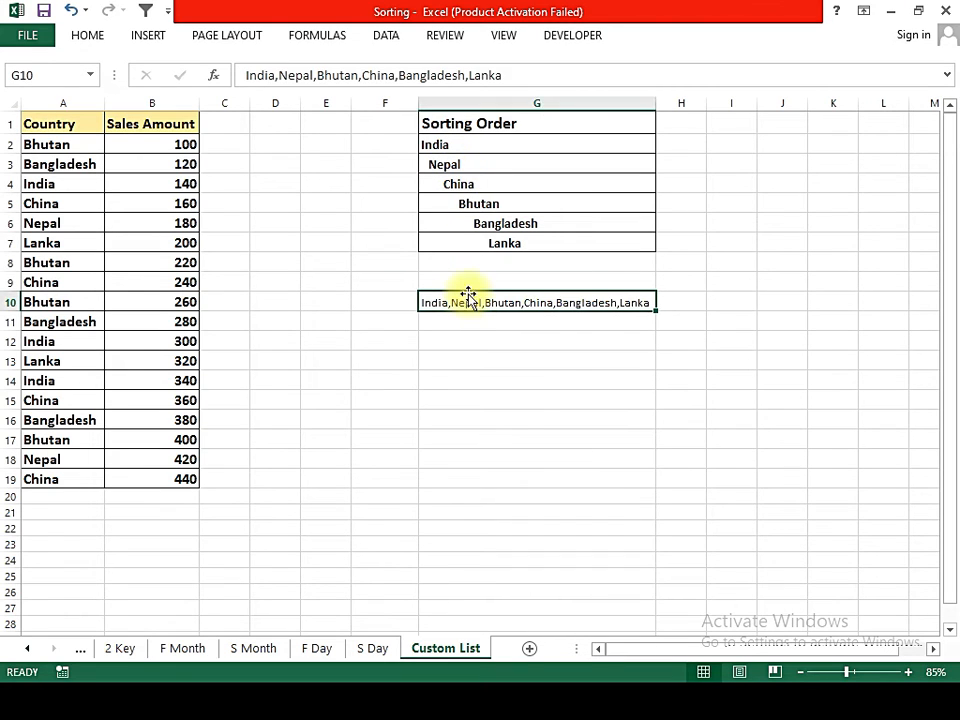
drag(518, 66, 314, 84)
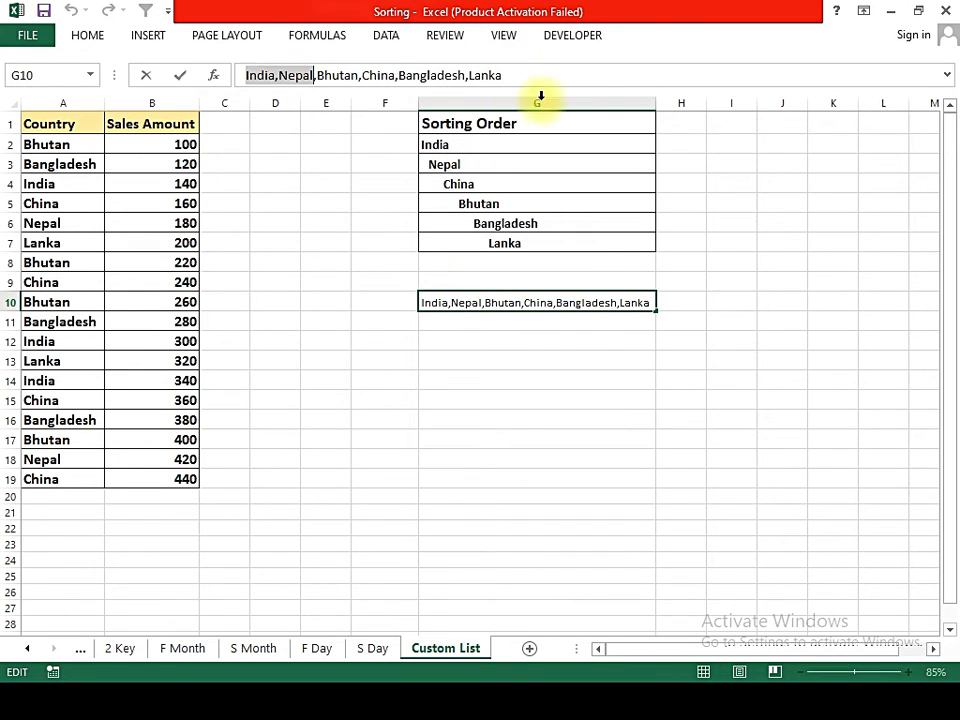
click(550, 83)
drag(510, 70, 225, 64)
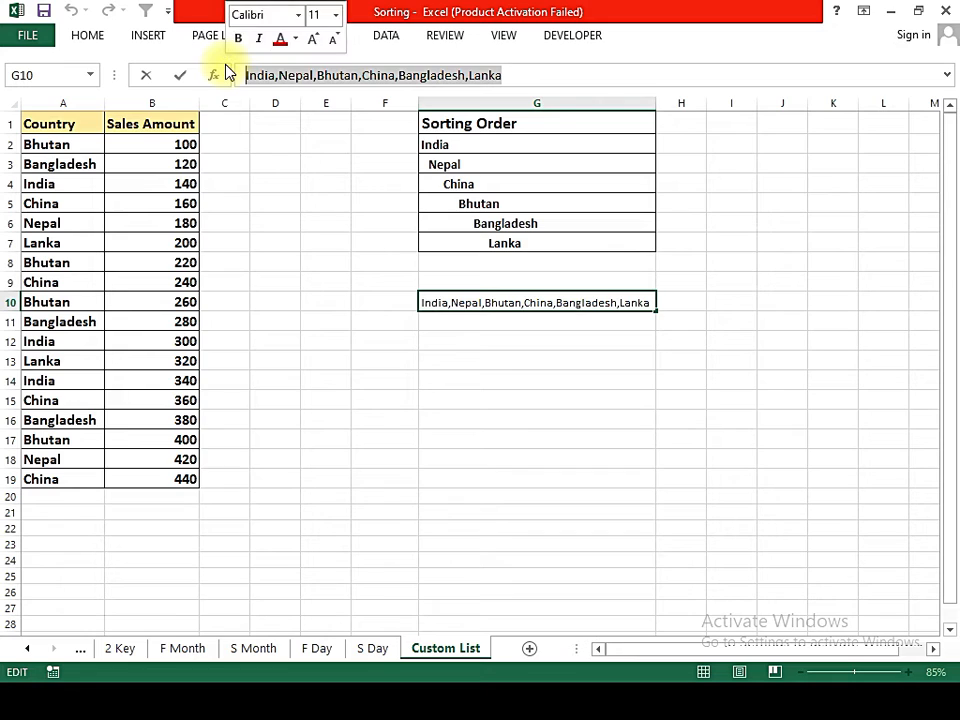
key(ctrl+c)
key(Escape)
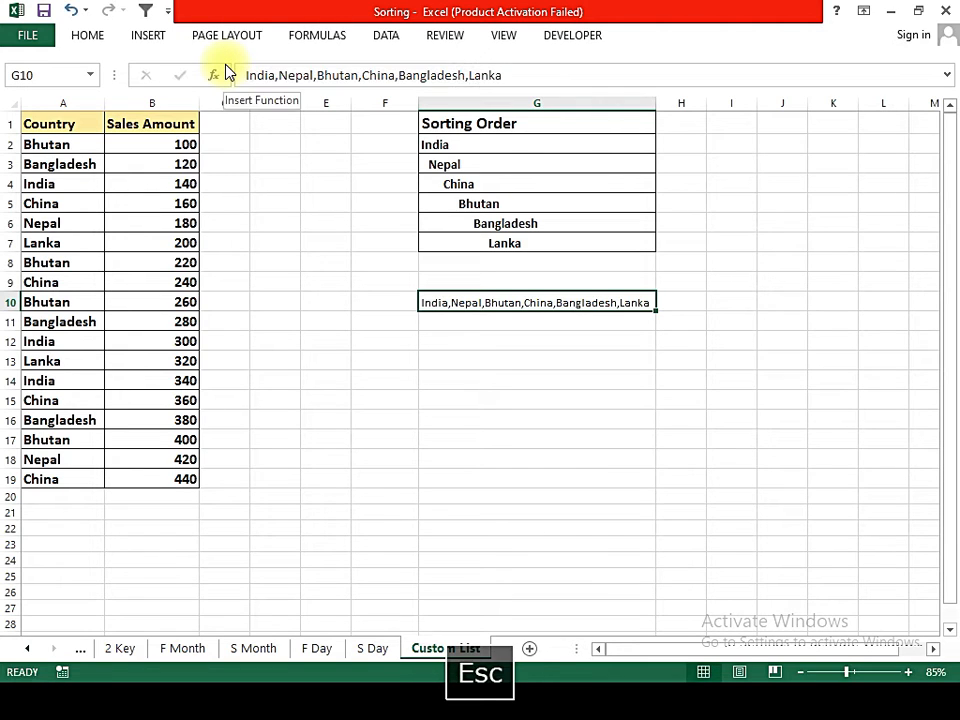
Step: Check which custom lists are offered as sort orders for the Country table, without applying a sort
click(60, 126)
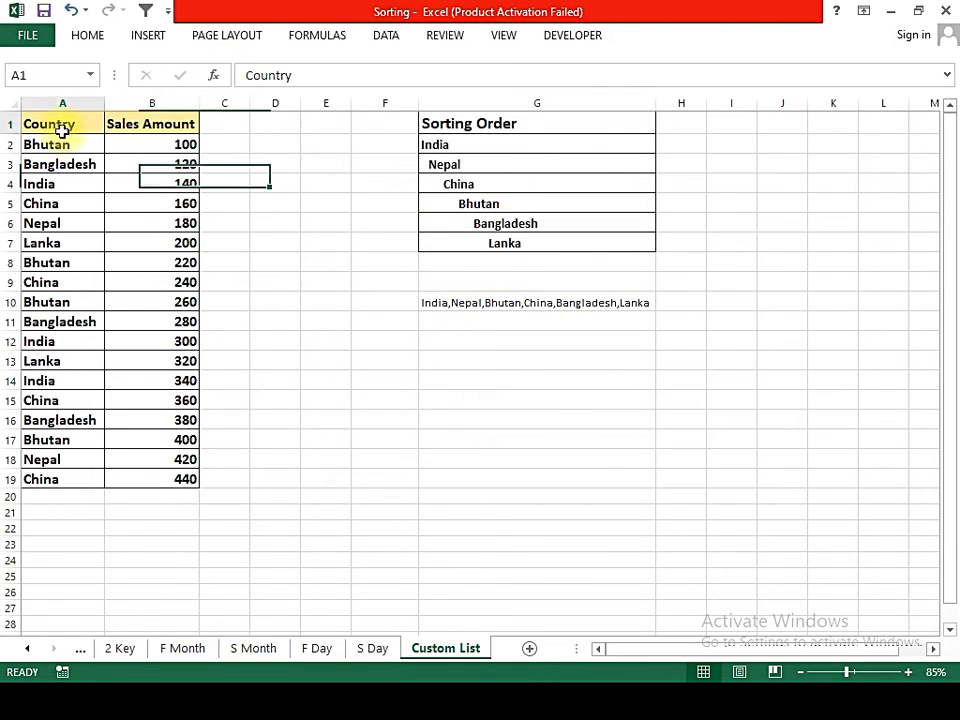
click(382, 40)
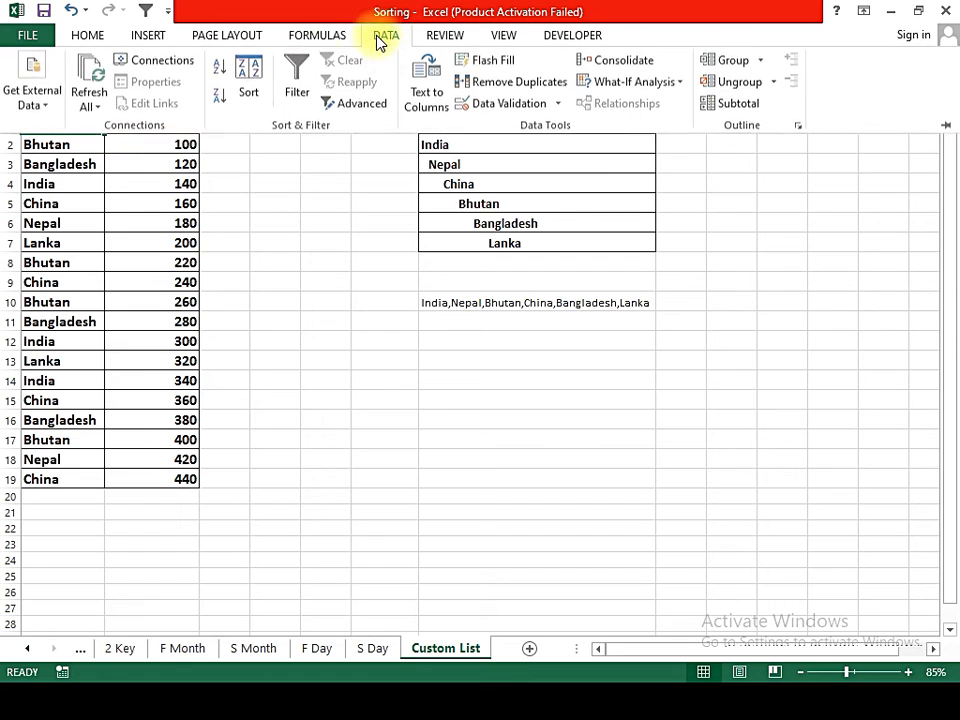
click(250, 80)
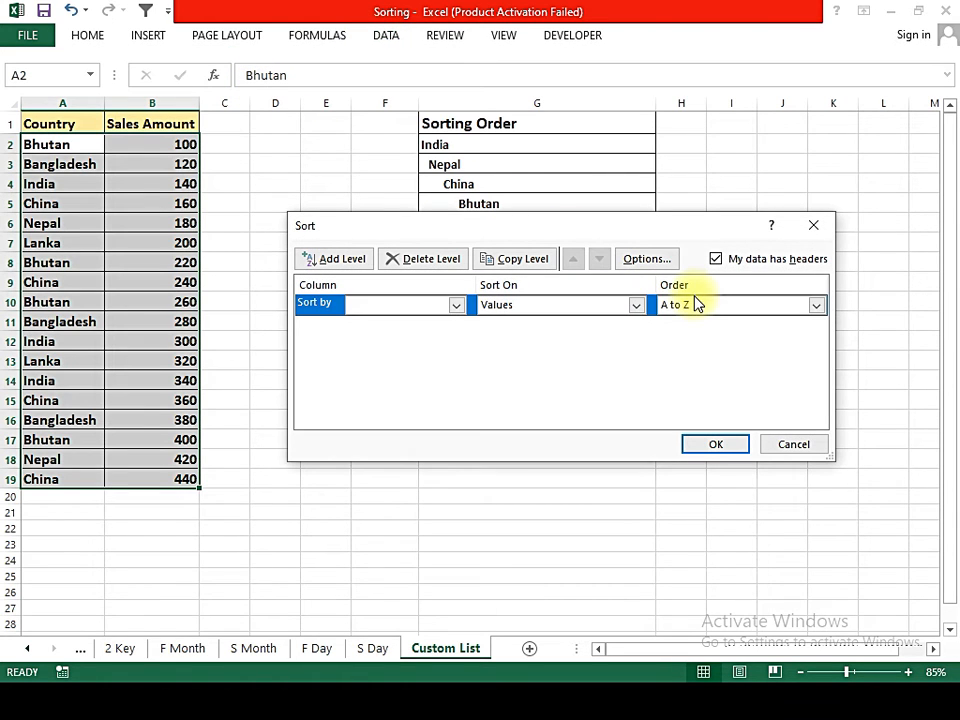
click(698, 310)
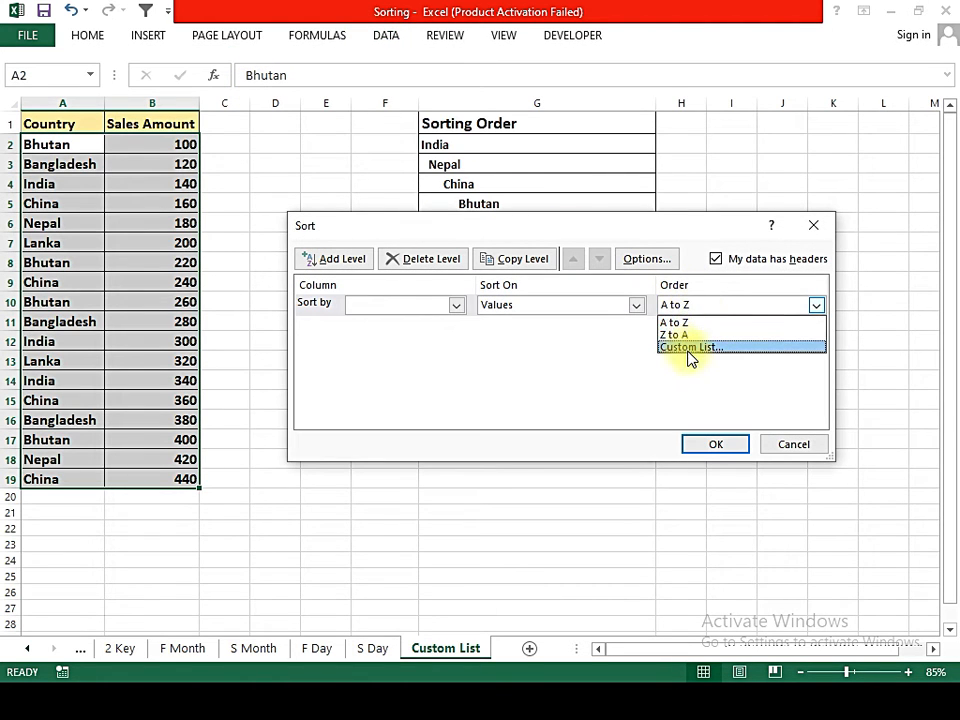
click(686, 348)
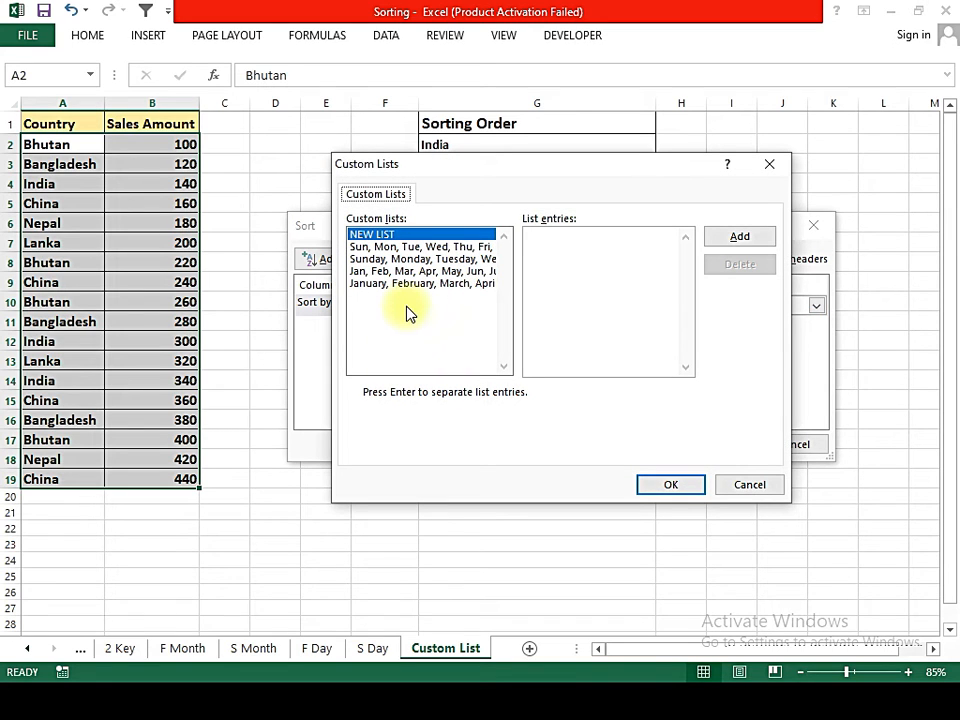
click(750, 485)
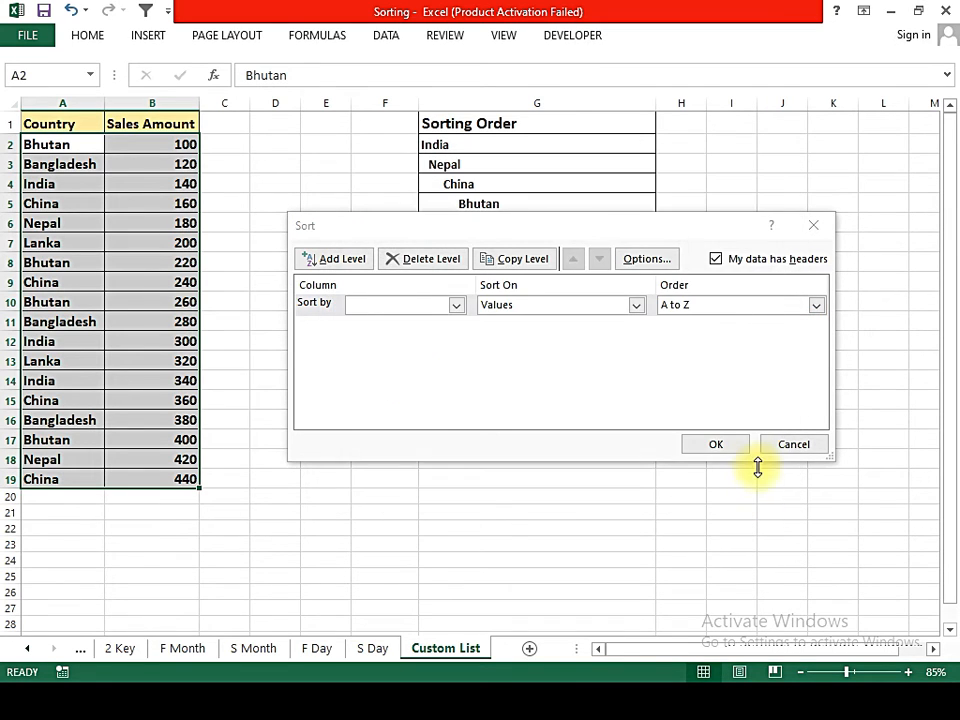
click(791, 444)
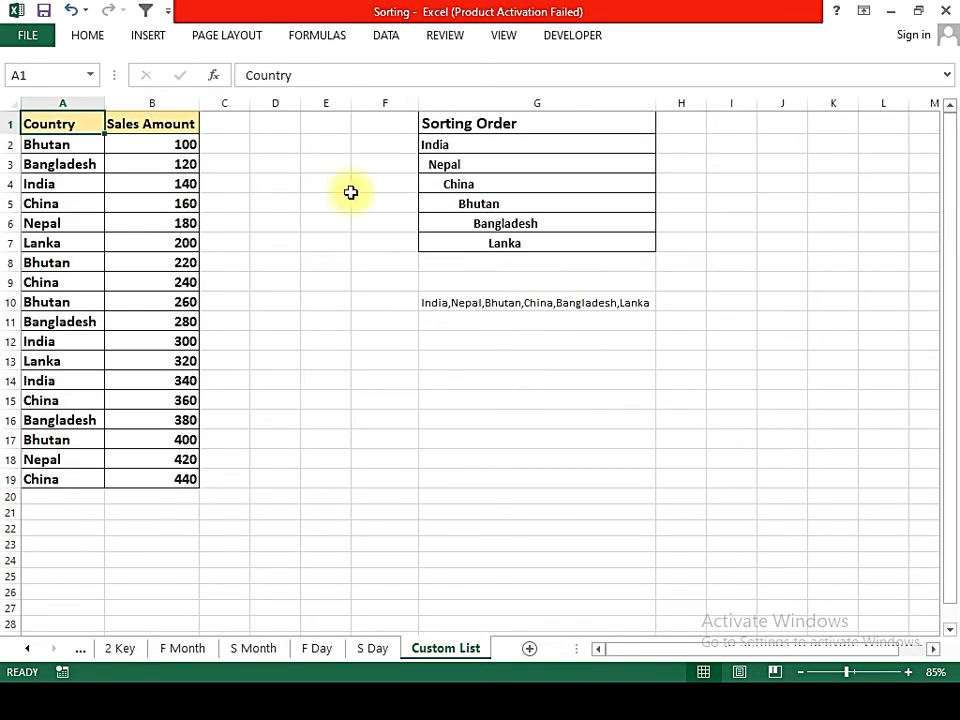
Step: Add a custom list with the copied entries India, Nepal, Bhutan, China, Bangladesh, Lanka in Excel's advanced options
click(33, 38)
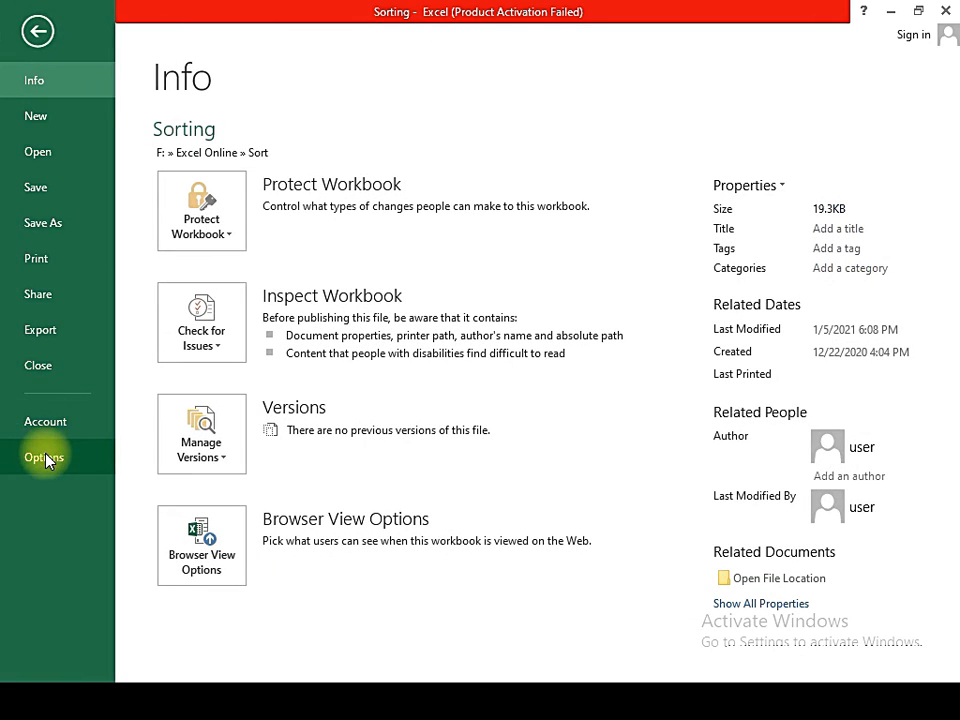
click(45, 457)
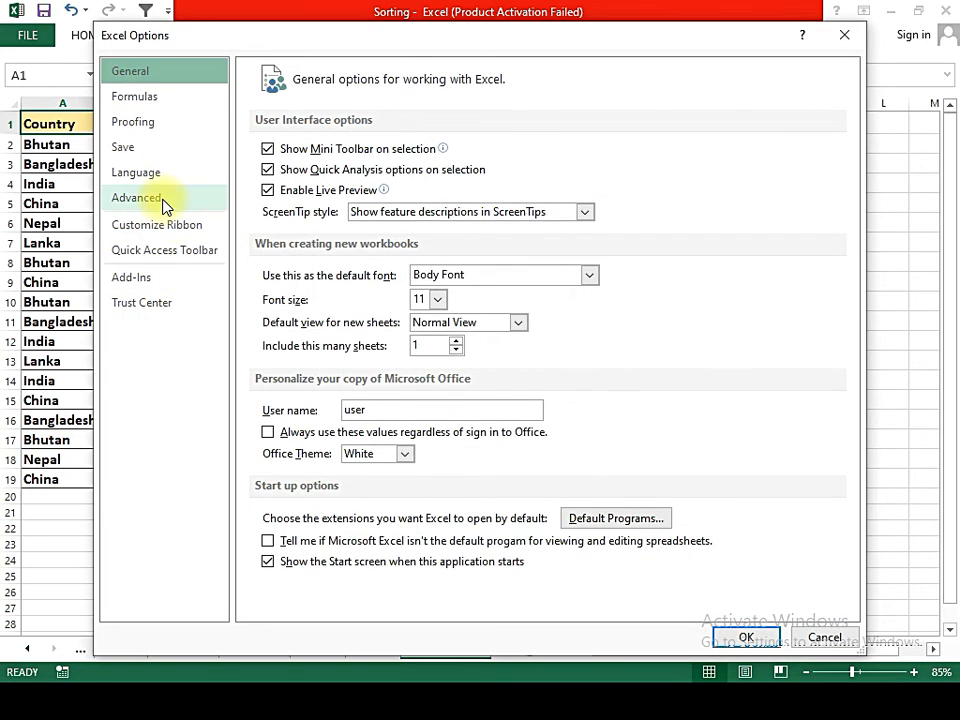
click(166, 206)
drag(852, 115, 855, 583)
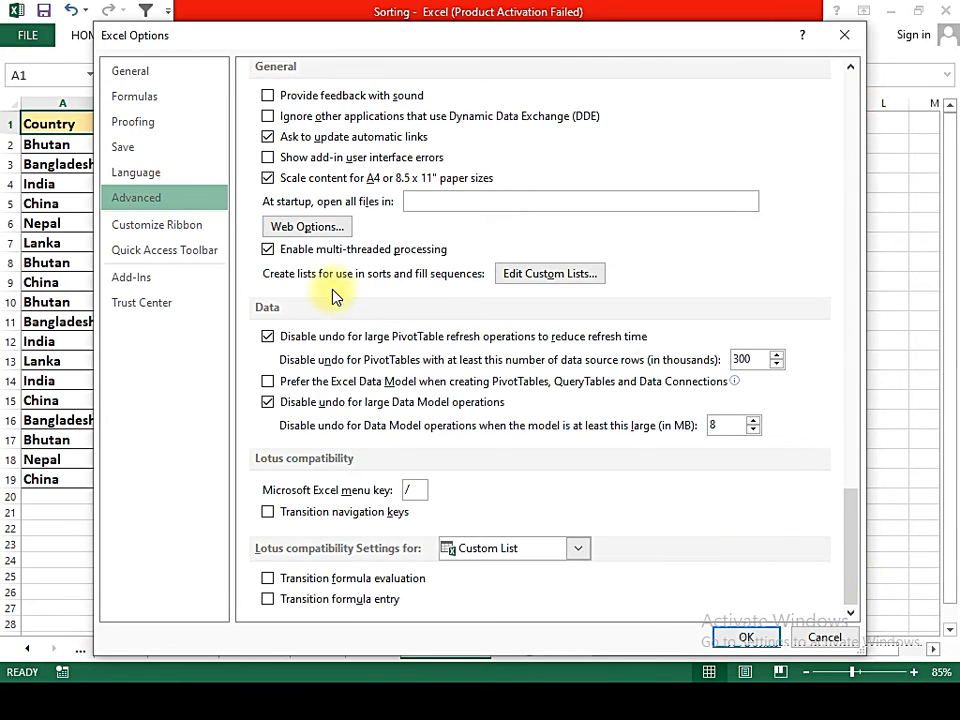
click(535, 281)
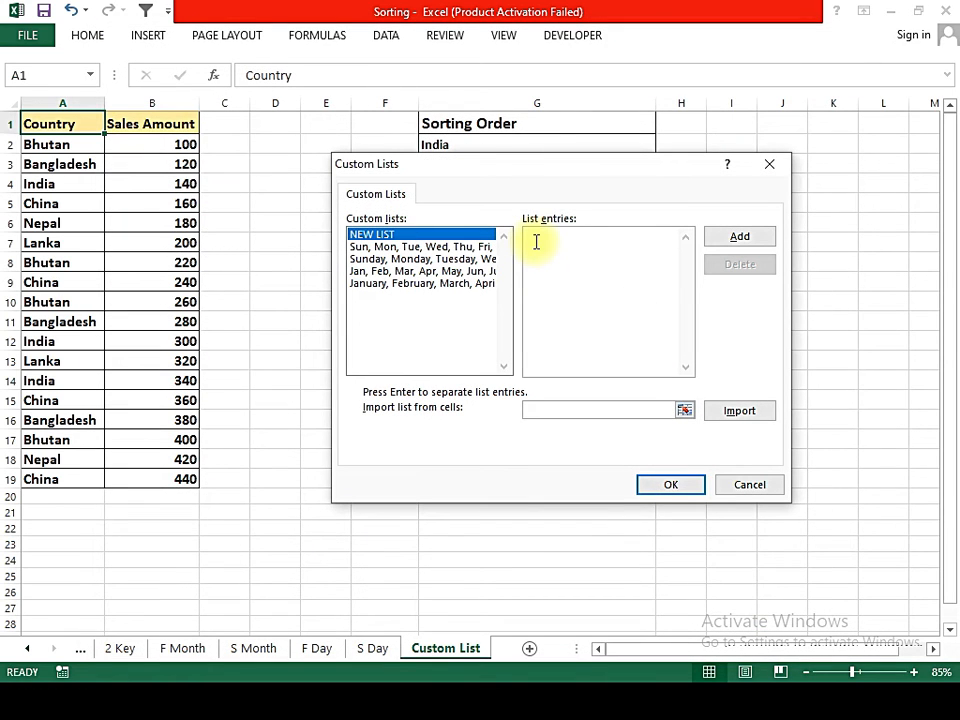
key(ctrl+v)
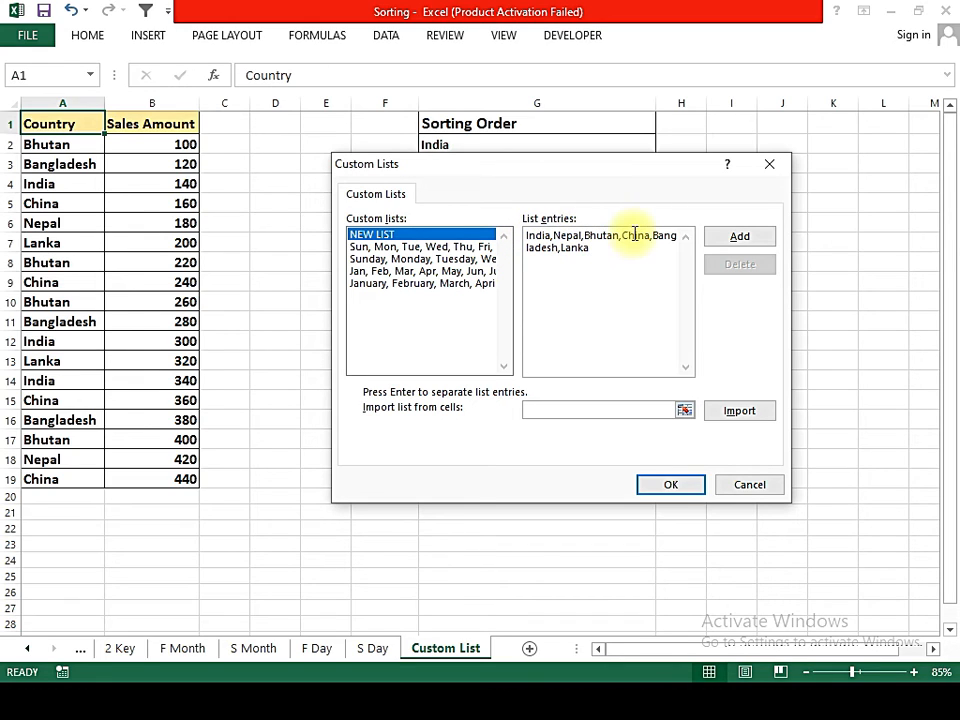
click(739, 236)
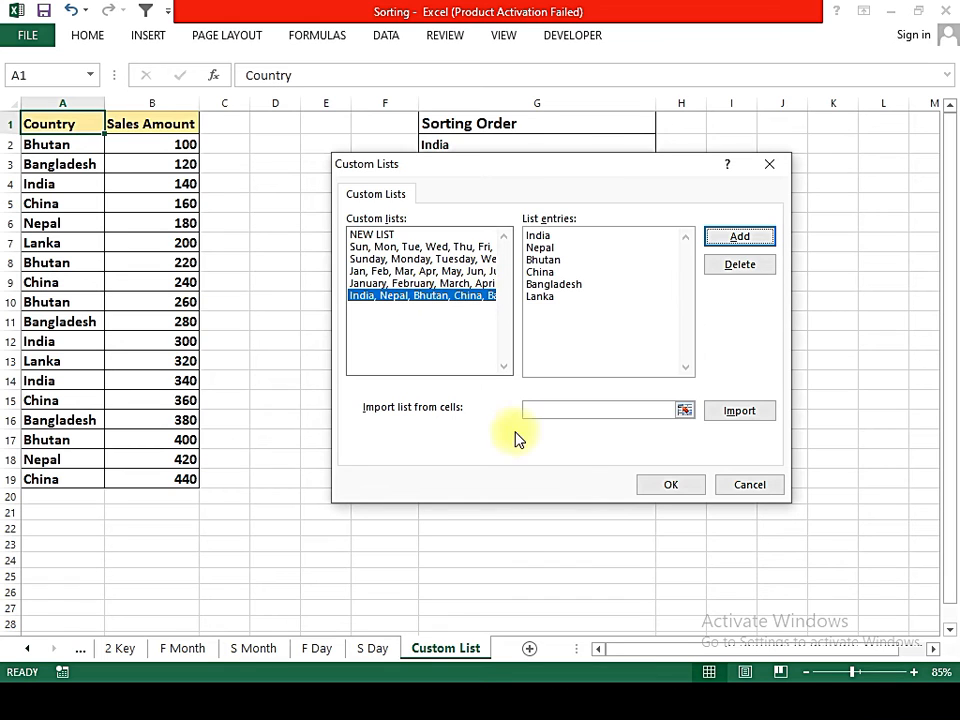
click(652, 486)
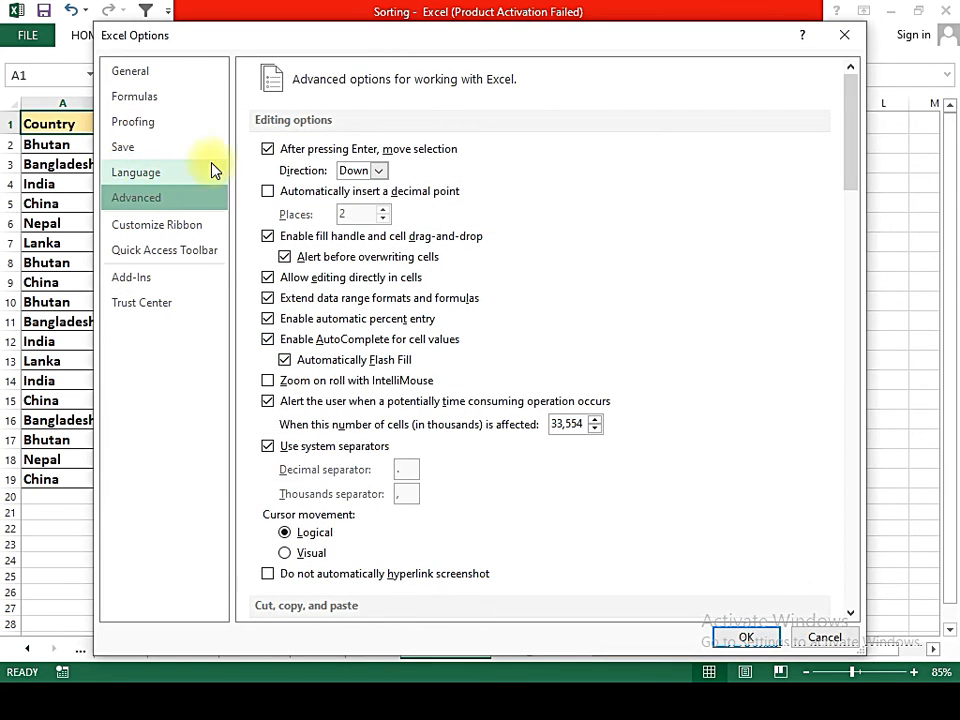
click(740, 639)
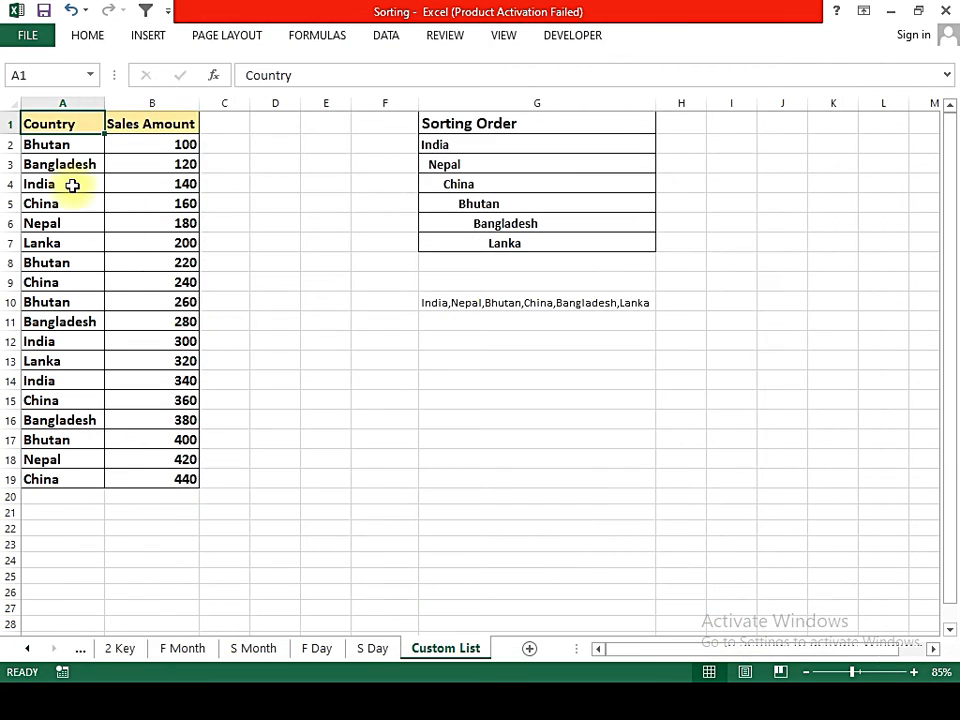
Step: Sort the Custom List sheet's table by Country values, using the India, Nepal, Bhutan, China, Bangladesh, Lanka custom list as the order
click(71, 184)
click(390, 35)
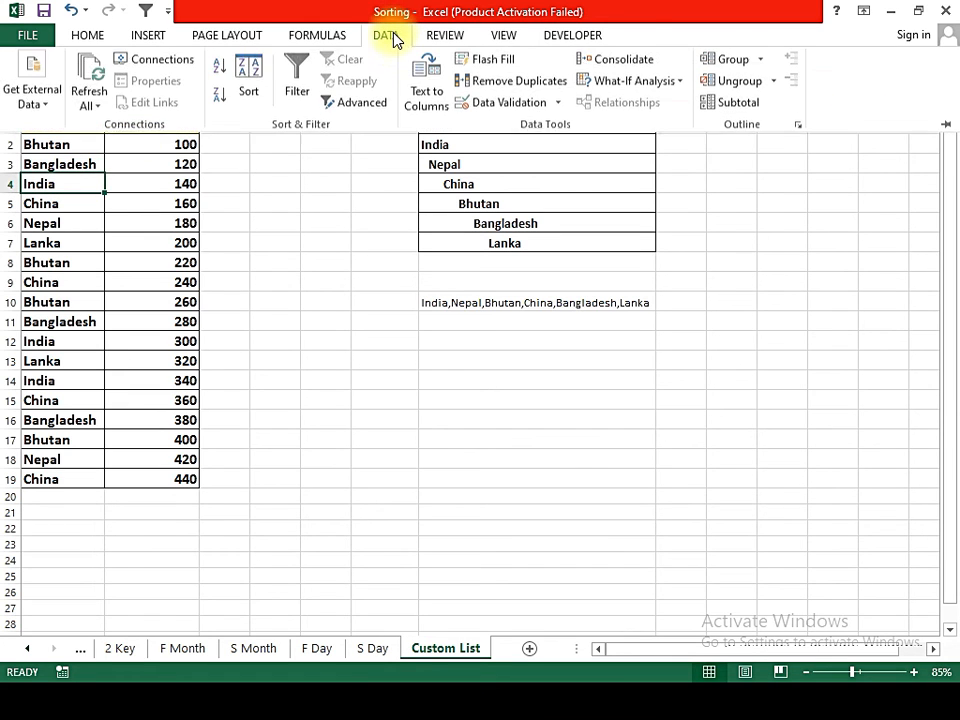
click(258, 93)
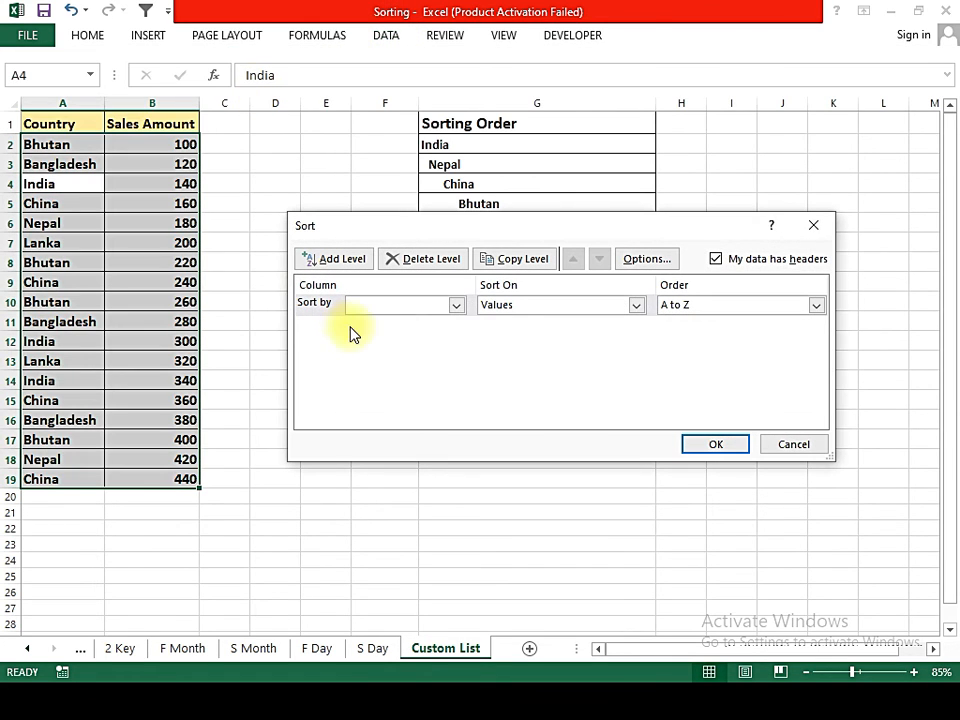
click(457, 305)
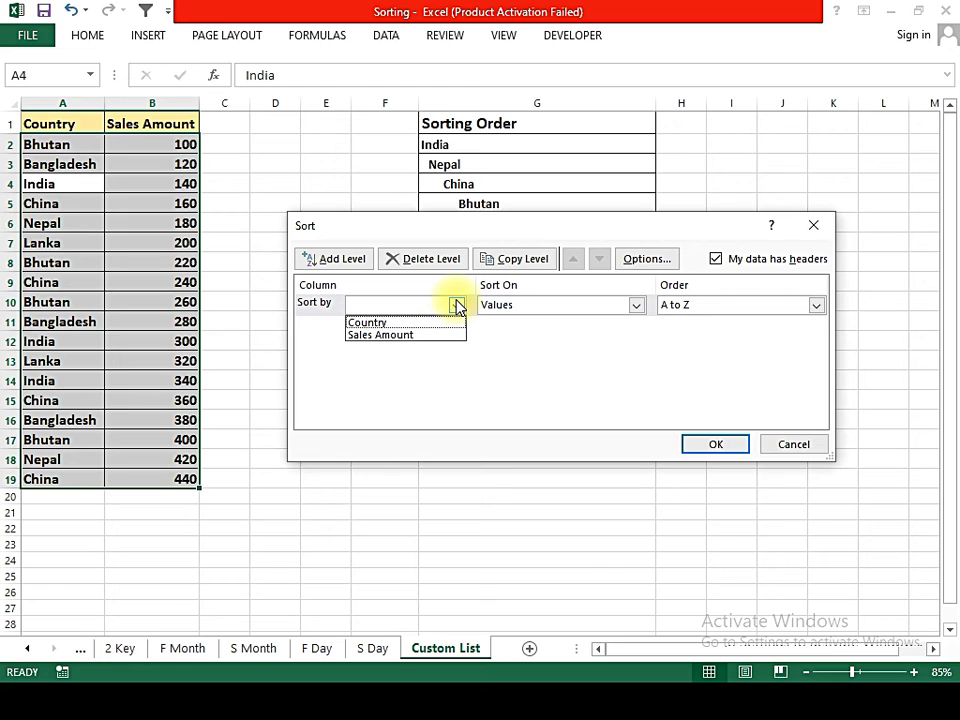
click(668, 314)
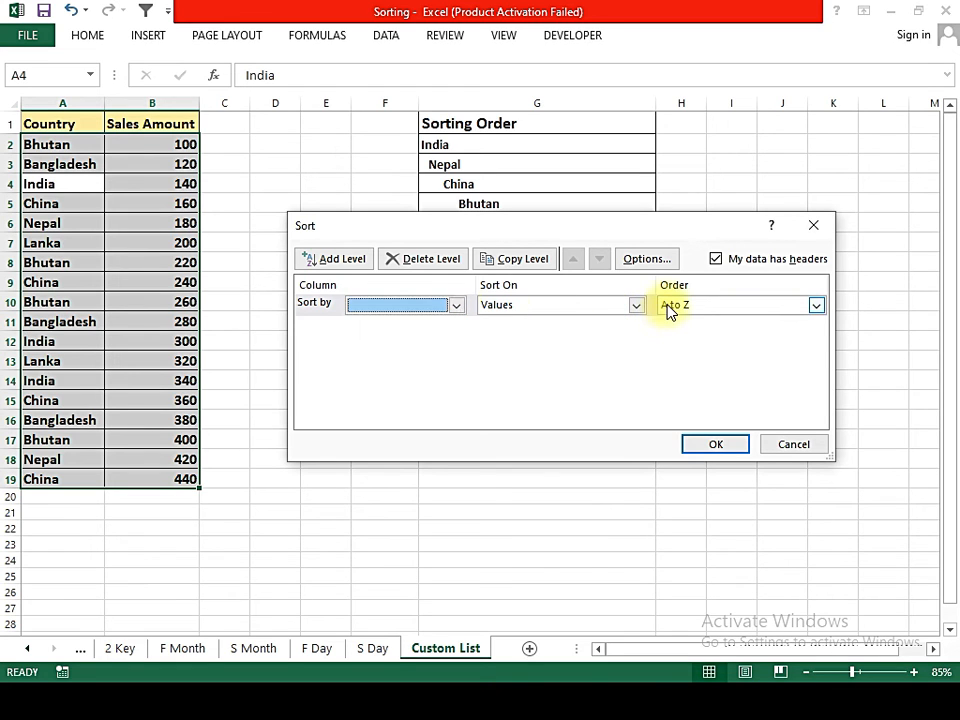
click(668, 312)
click(677, 346)
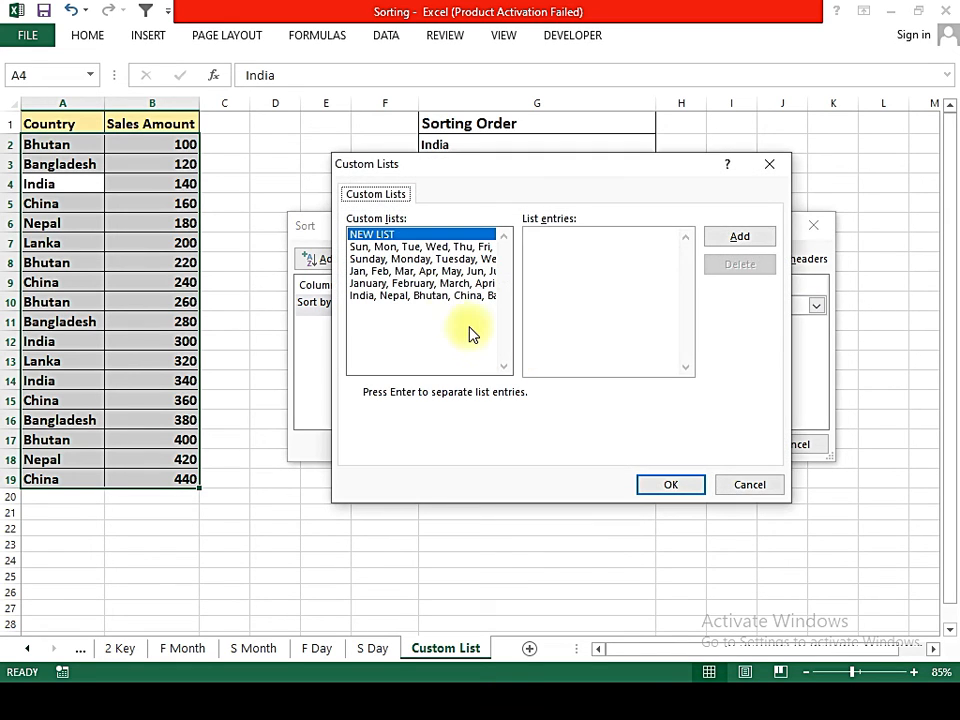
click(433, 296)
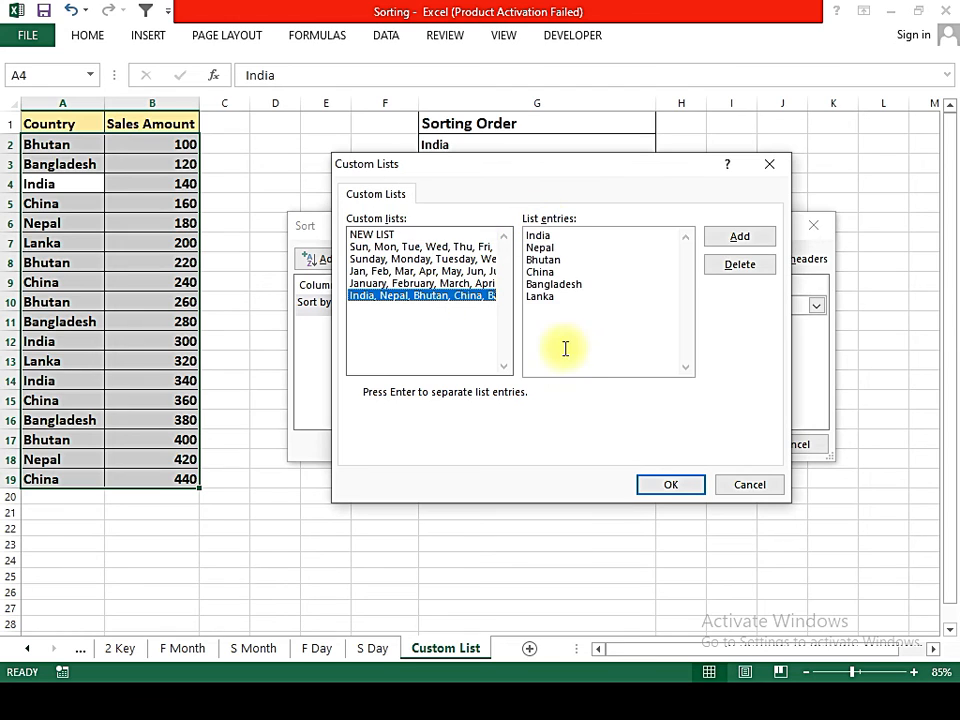
click(668, 485)
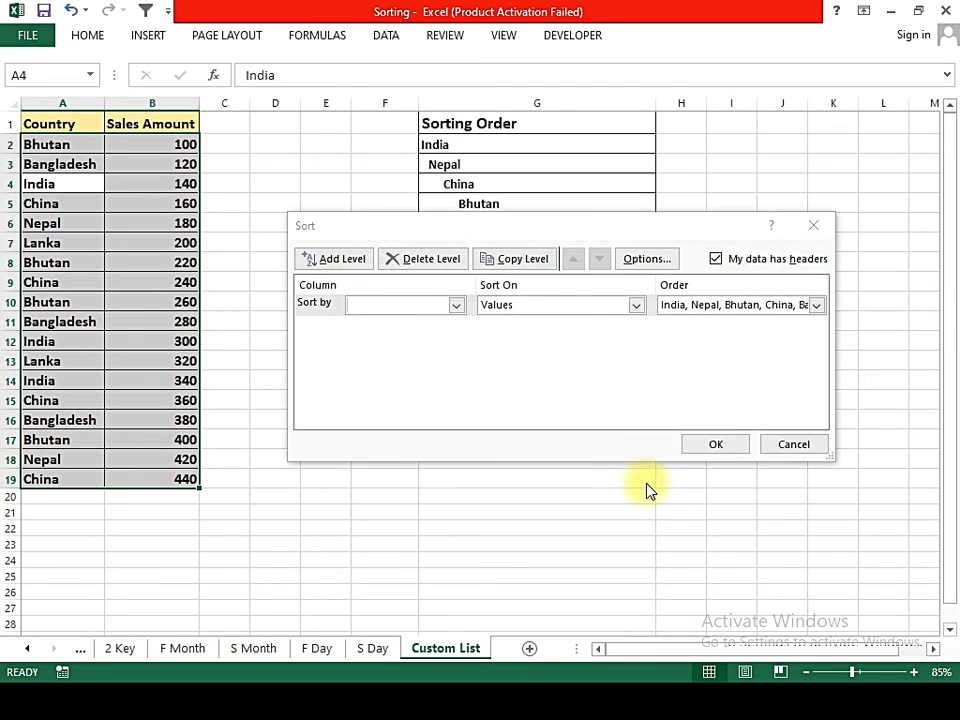
click(460, 310)
click(366, 321)
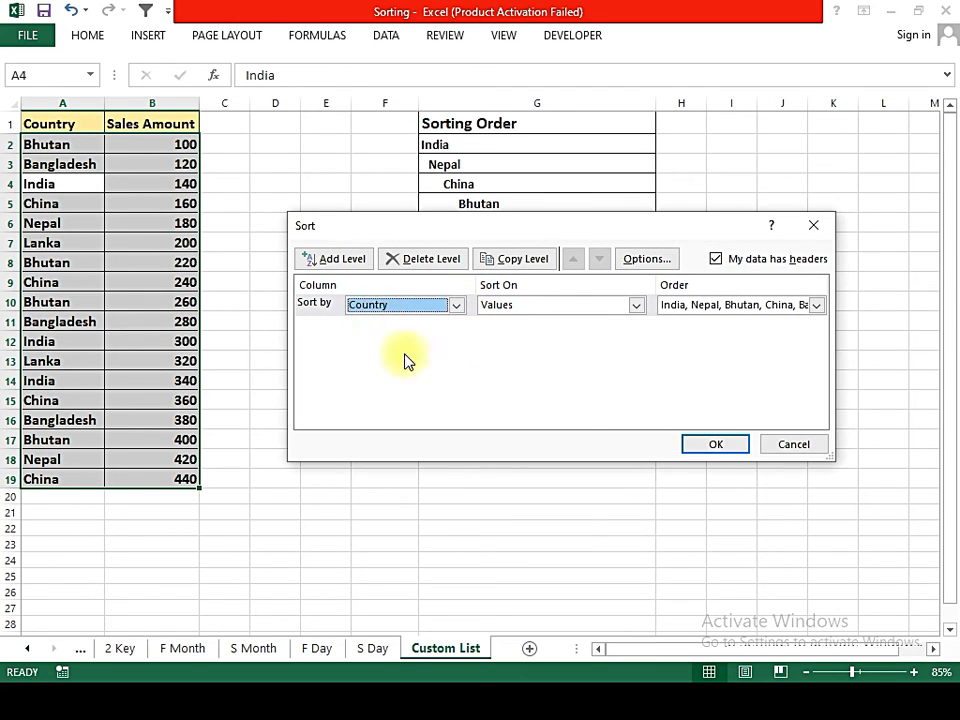
click(698, 446)
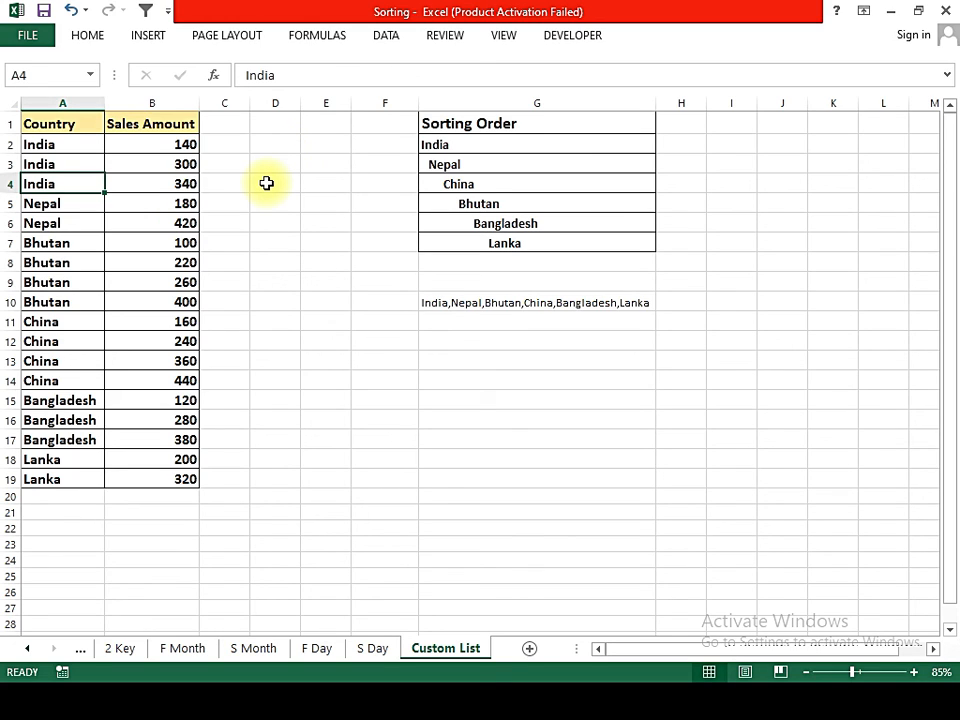
Step: Review where custom lists are created and edited in Excel's advanced options, leaving the lists as they are
click(30, 36)
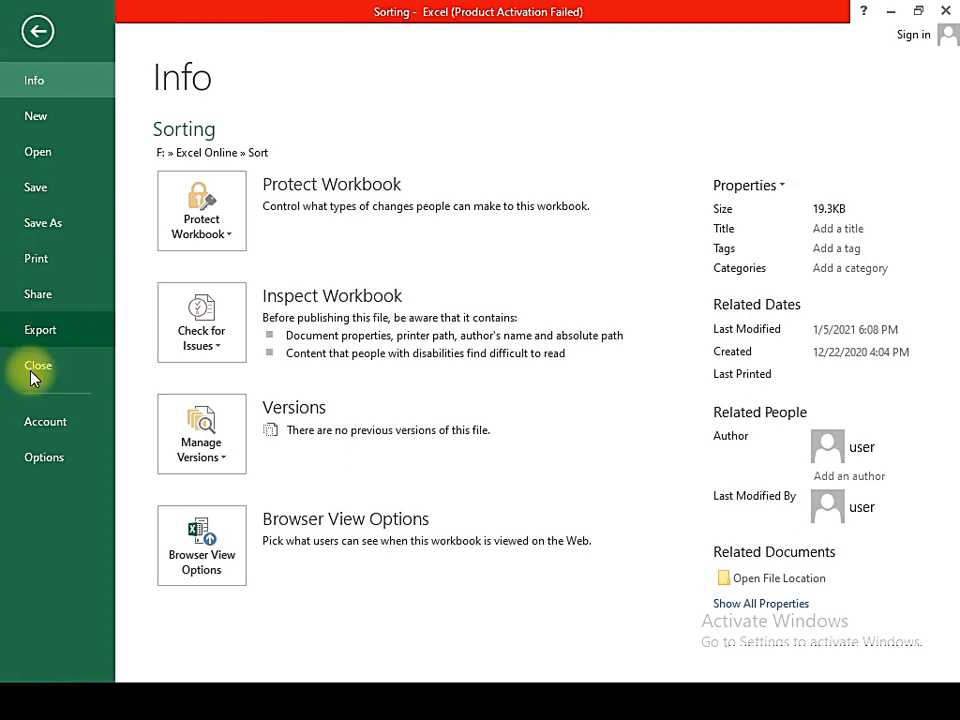
click(43, 459)
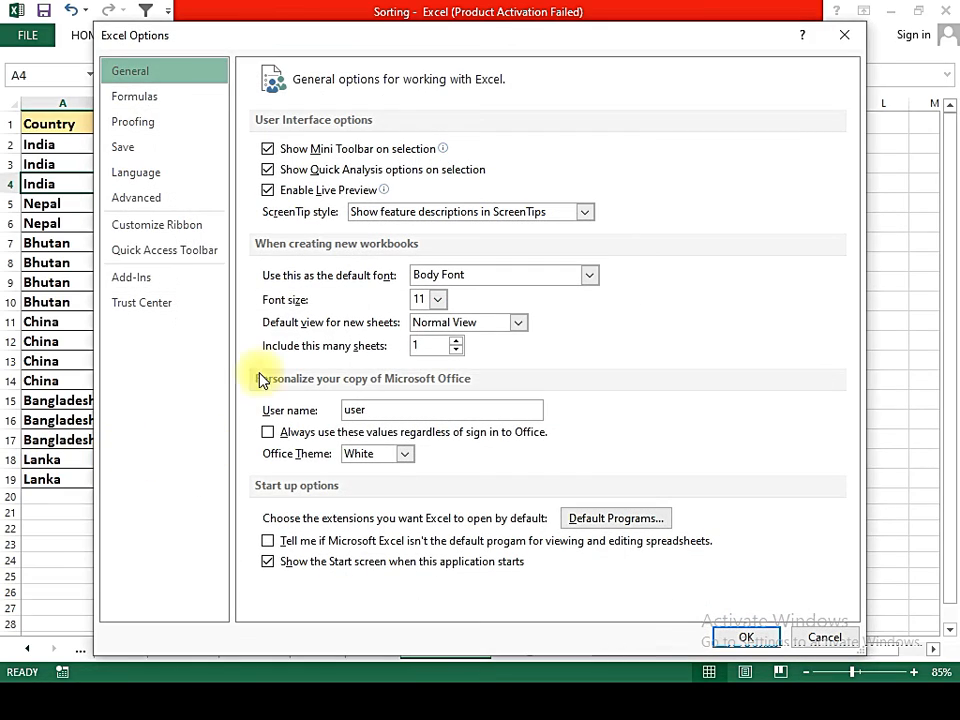
click(165, 207)
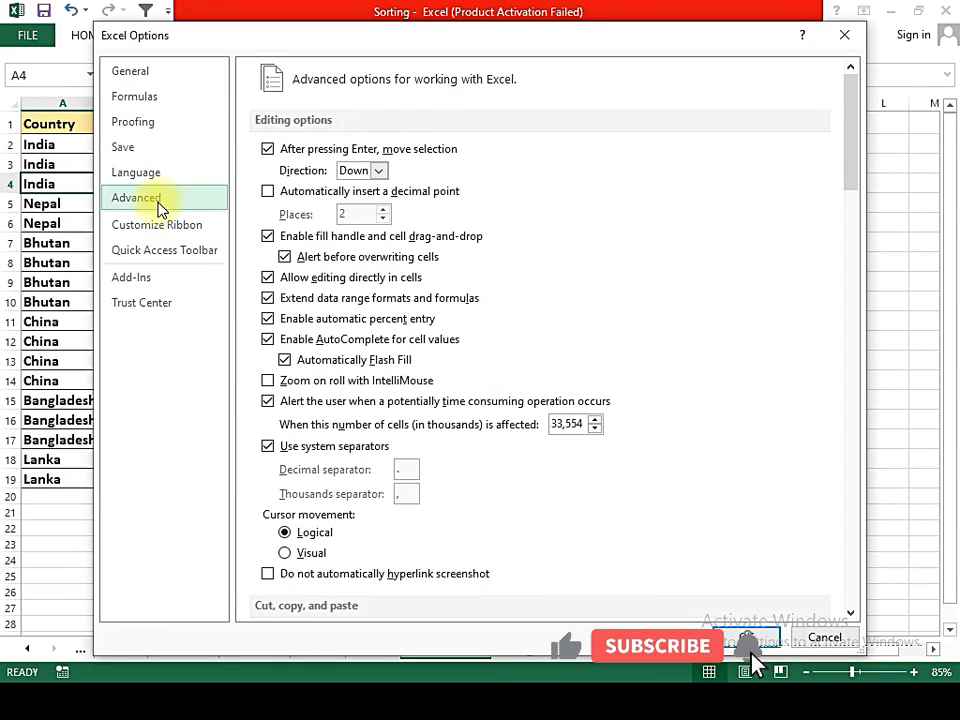
drag(849, 133, 851, 638)
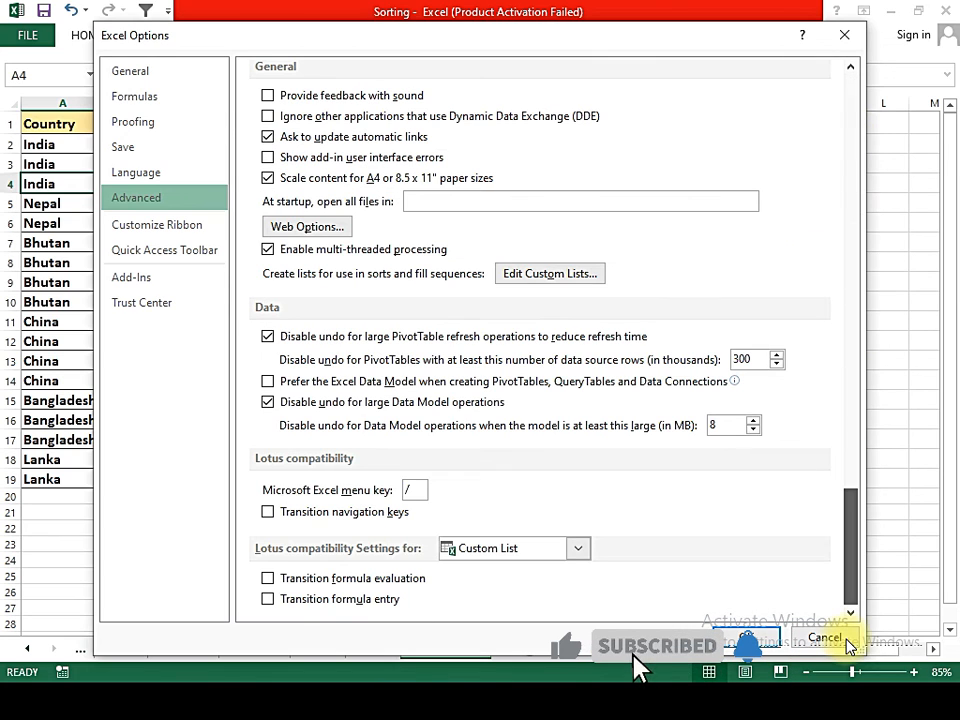
click(527, 272)
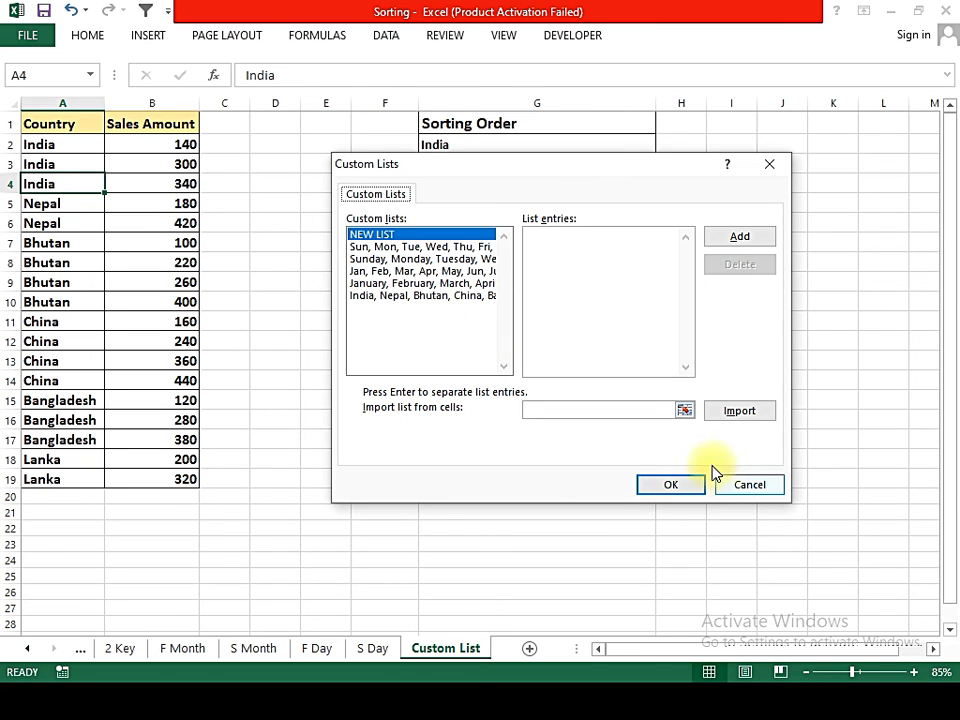
click(684, 486)
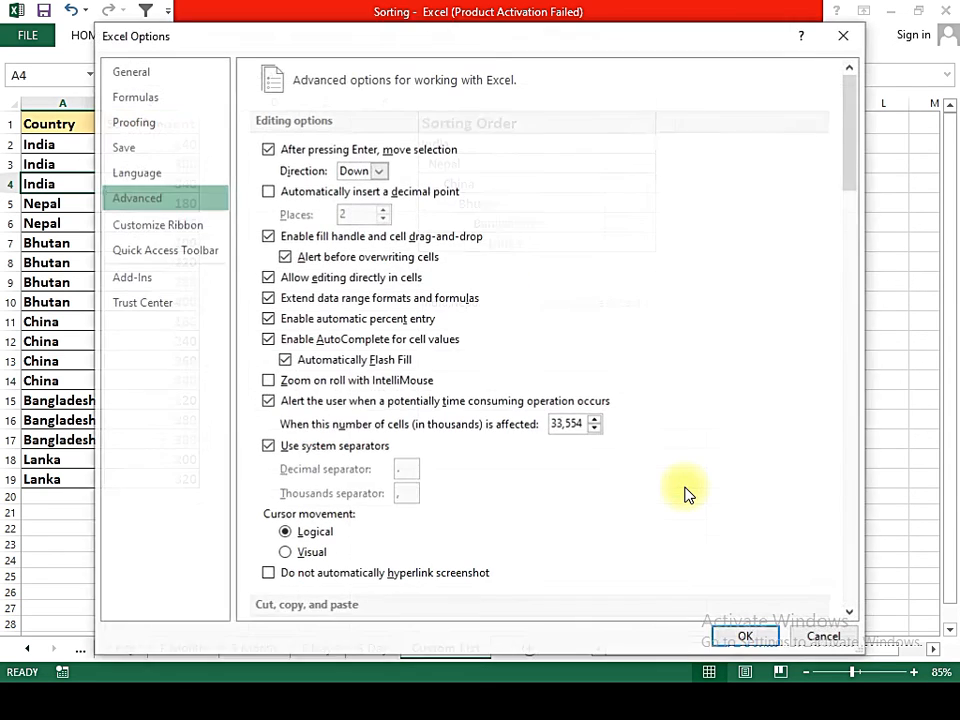
click(745, 638)
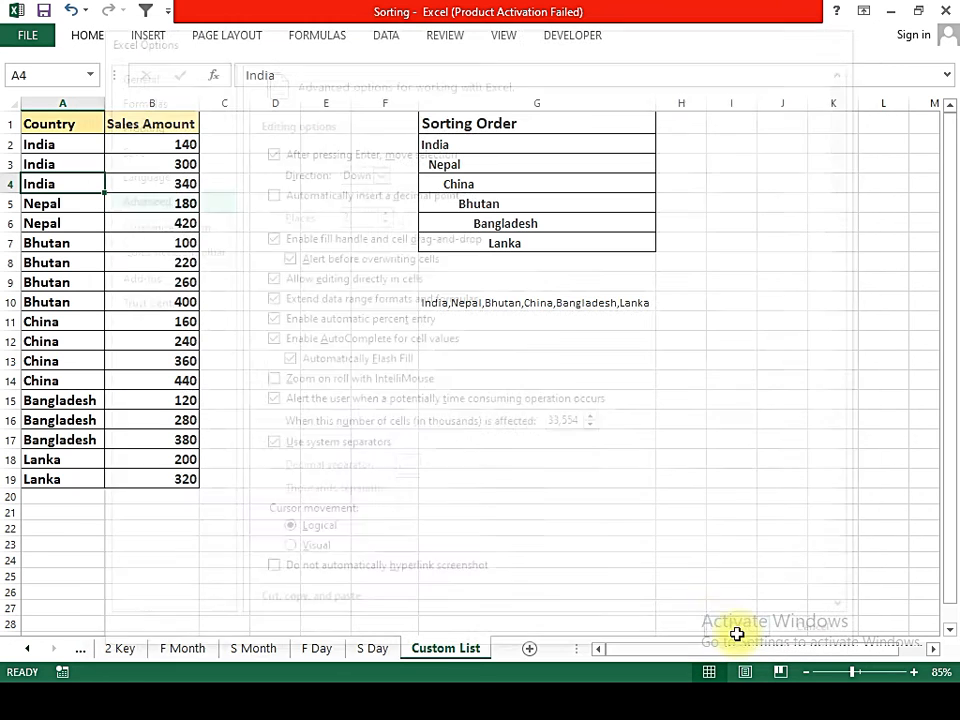
Step: Switch from the Sorting workbook to the PowerPoint slide show
key(alt+Tab)
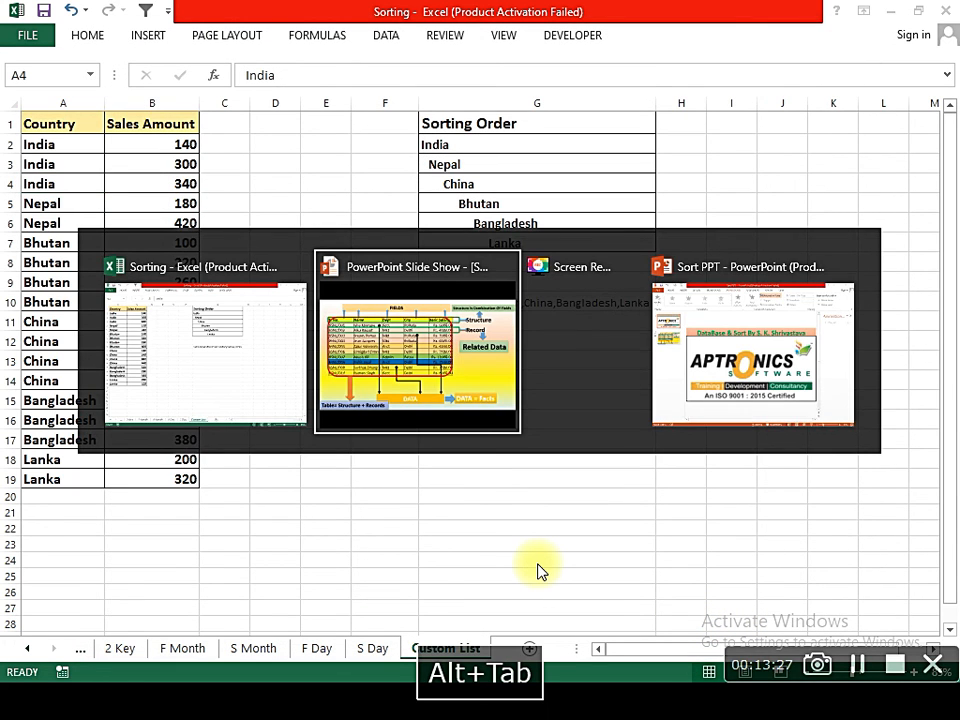